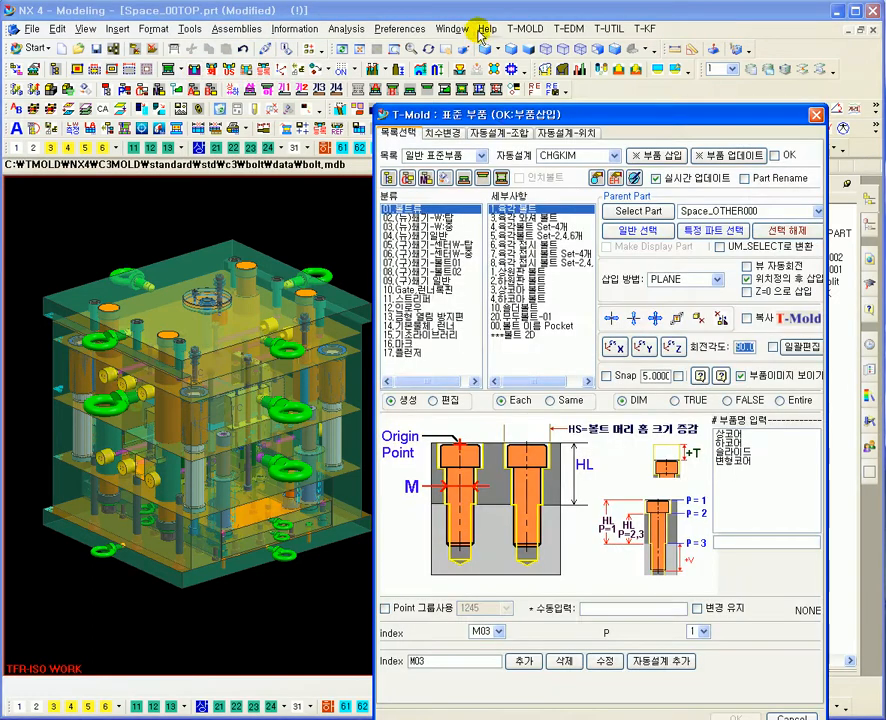
# Review the 05.(구)쐐기-센터W-탑 category in the general standard parts library, including its dimension settings and index field
pyautogui.moveTo(507, 113); pyautogui.dragTo(511, 59)
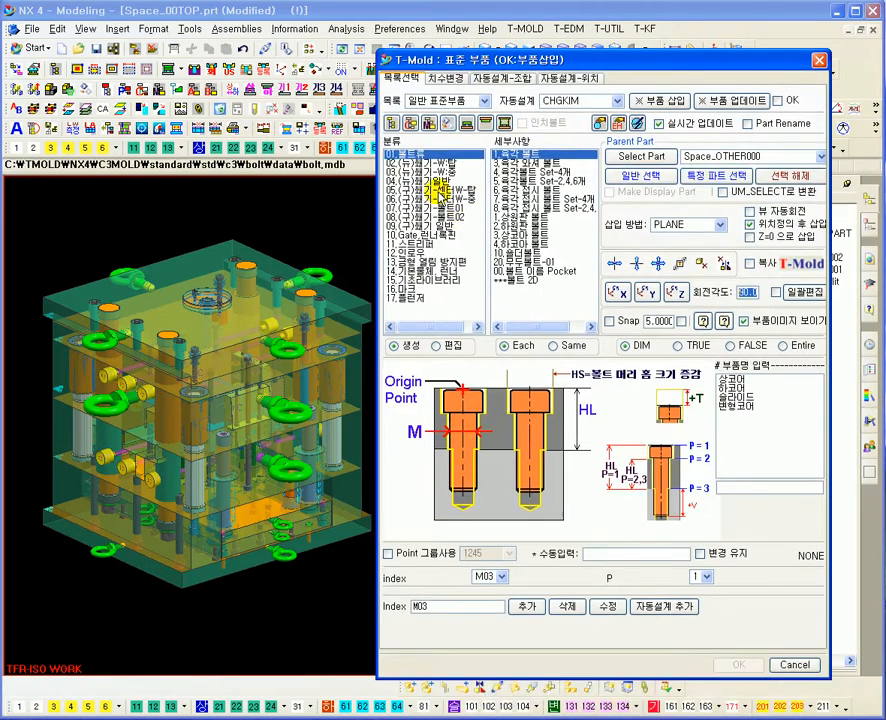
pyautogui.click(445, 190)
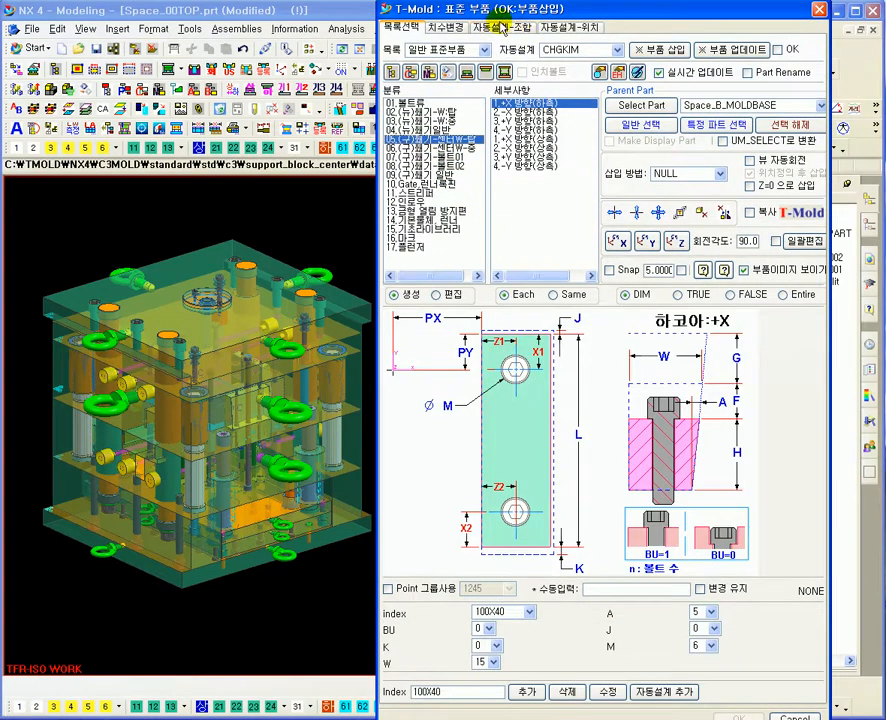
pyautogui.moveTo(508, 14); pyautogui.dragTo(494, 27)
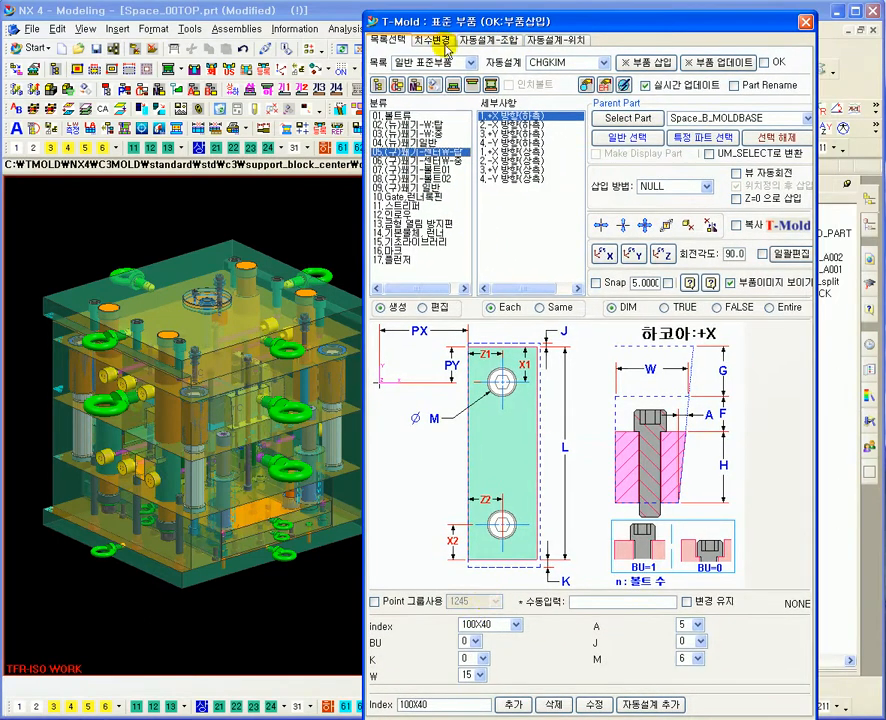
pyautogui.click(445, 38)
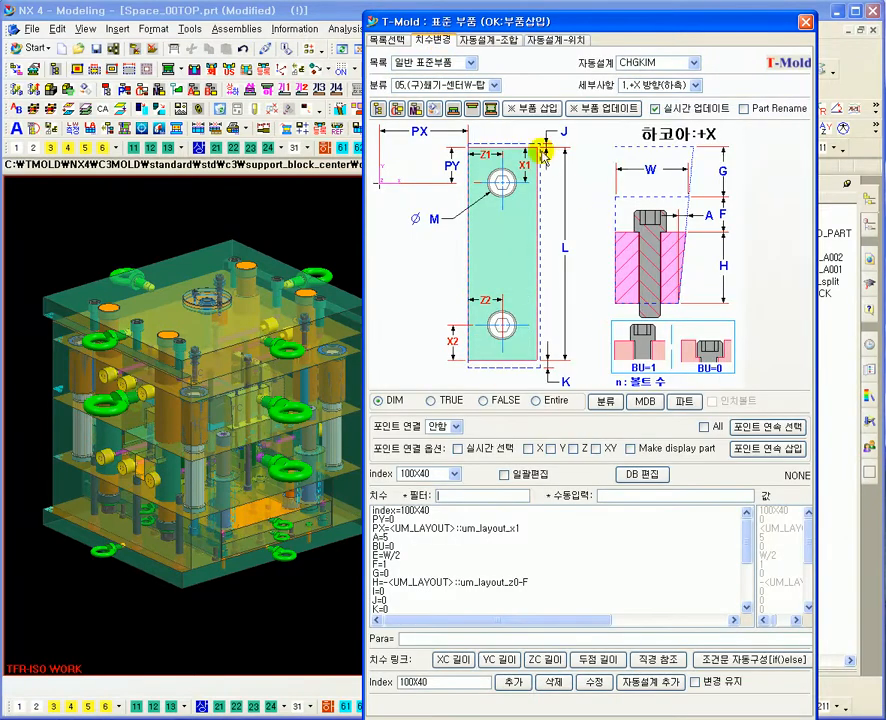
pyautogui.click(388, 40)
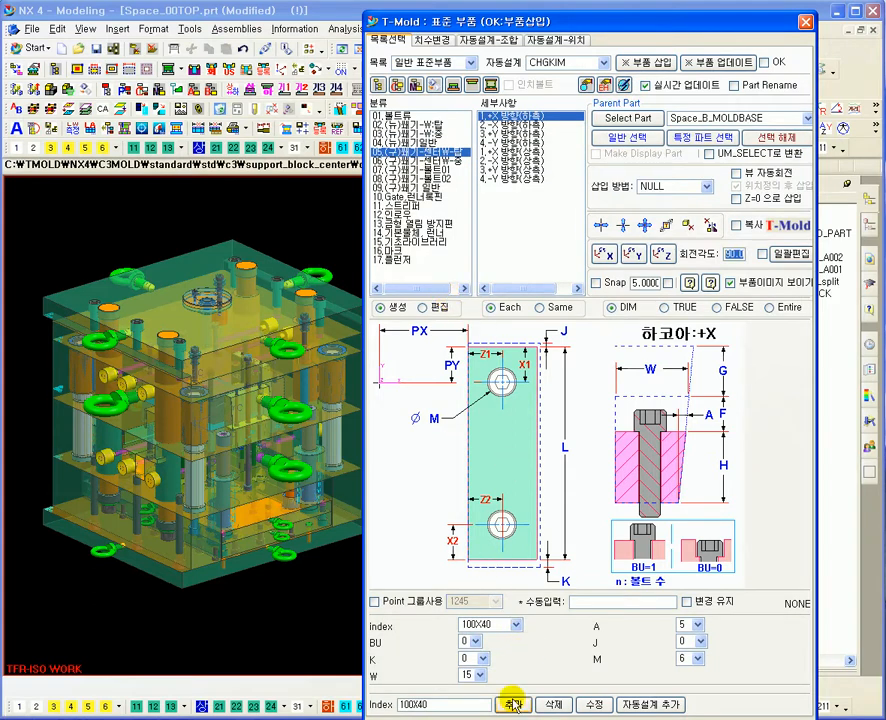
pyautogui.moveTo(437, 697); pyautogui.dragTo(424, 708)
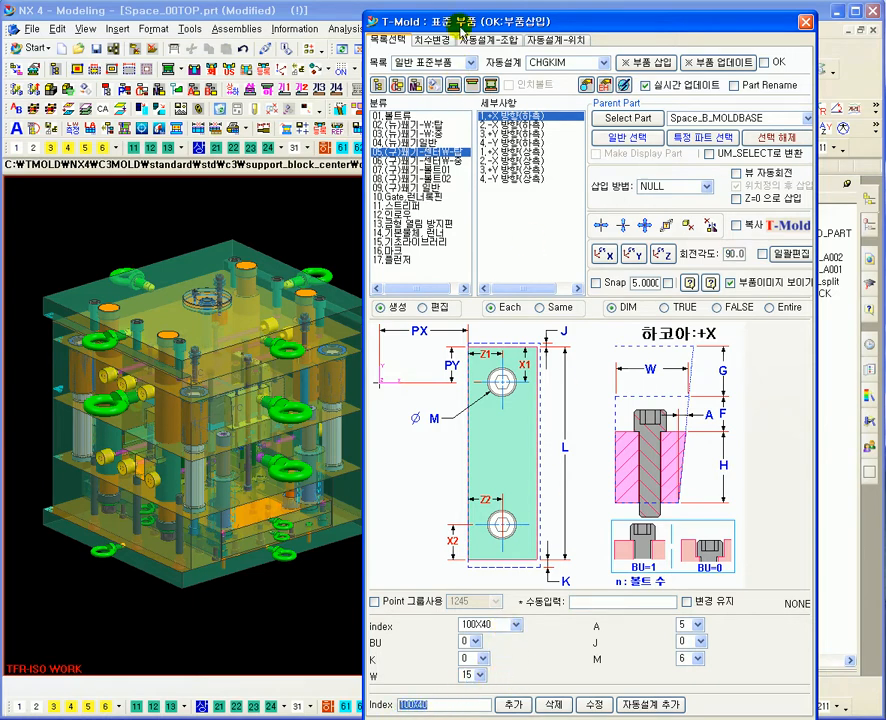
pyautogui.moveTo(485, 27); pyautogui.dragTo(508, 24)
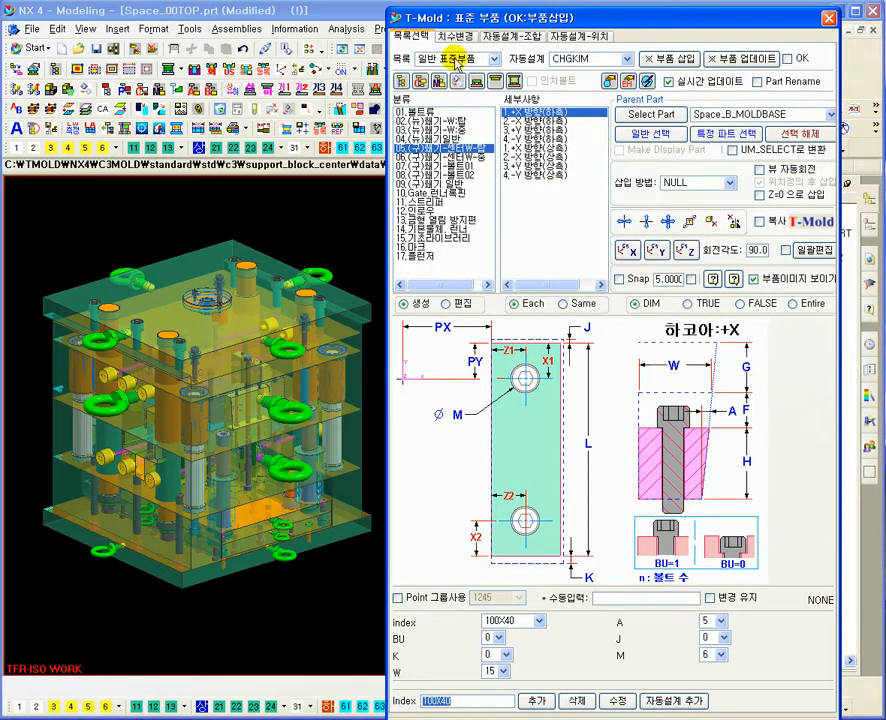
# View the M/B 표준부품02 standard parts list, and close the standard parts dialog
pyautogui.click(455, 59)
pyautogui.click(458, 90)
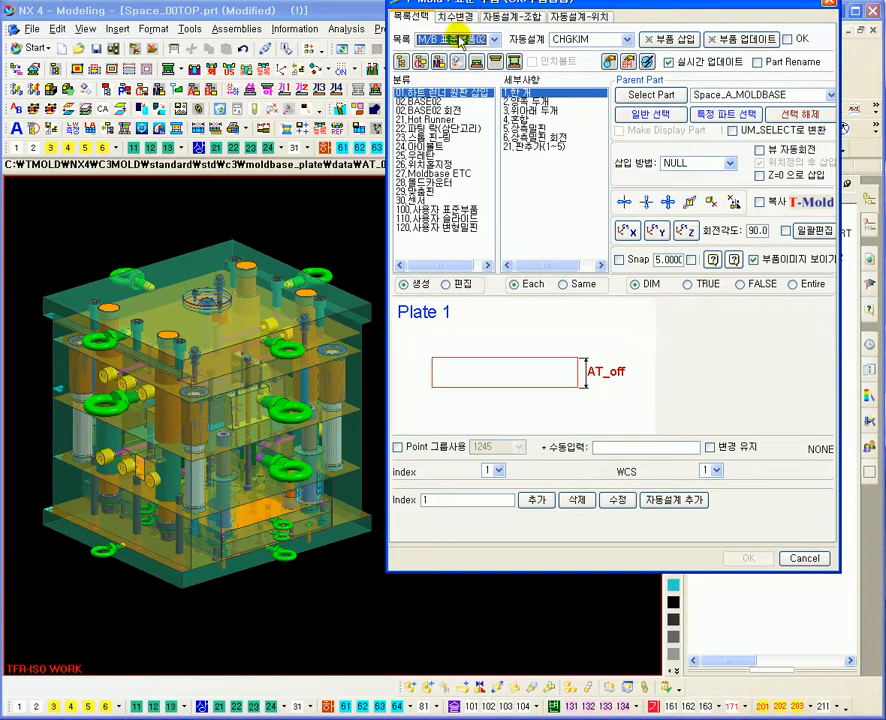
pyautogui.moveTo(463, 6); pyautogui.dragTo(456, 59)
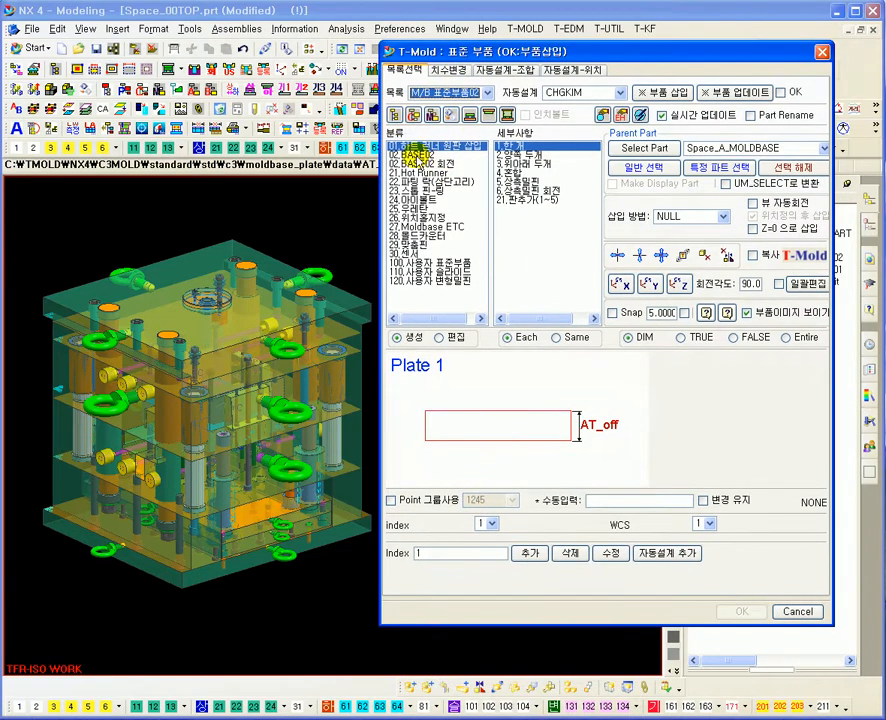
pyautogui.click(820, 55)
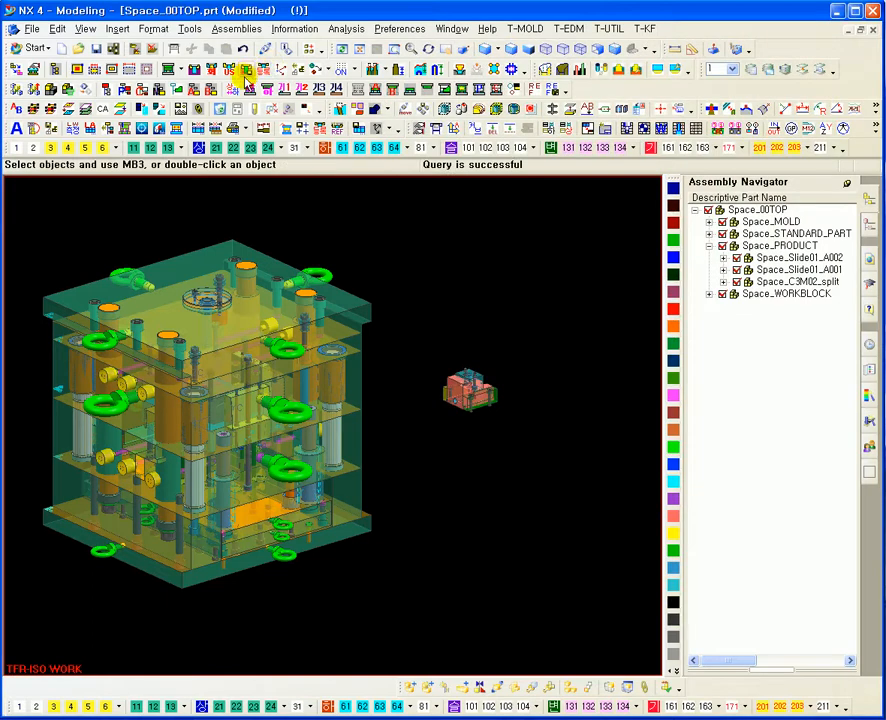
# View the user standard part creation dialog (사용자 표준 부품 만들기) and close it
pyautogui.click(253, 72)
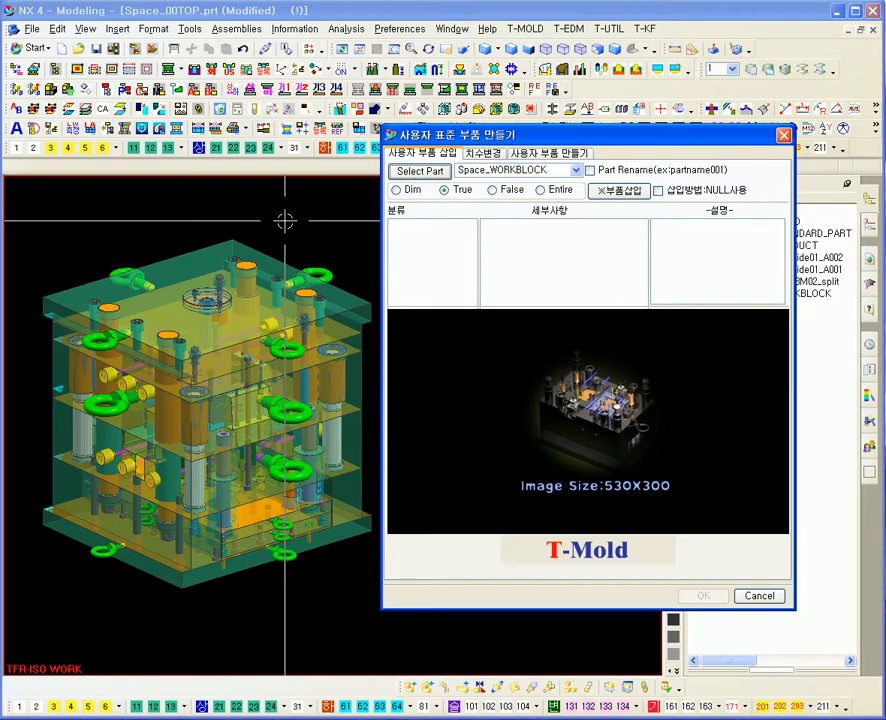
pyautogui.click(785, 135)
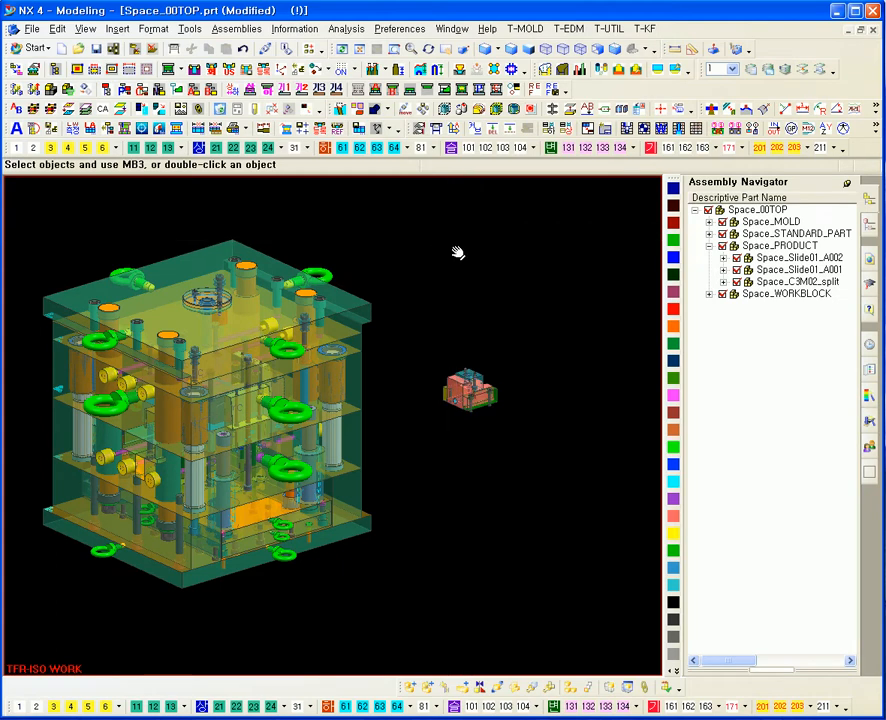
pyautogui.keyDown('shift'); pyautogui.moveTo(452, 244); pyautogui.dragTo(516, 236, button='middle'); pyautogui.keyUp('shift')
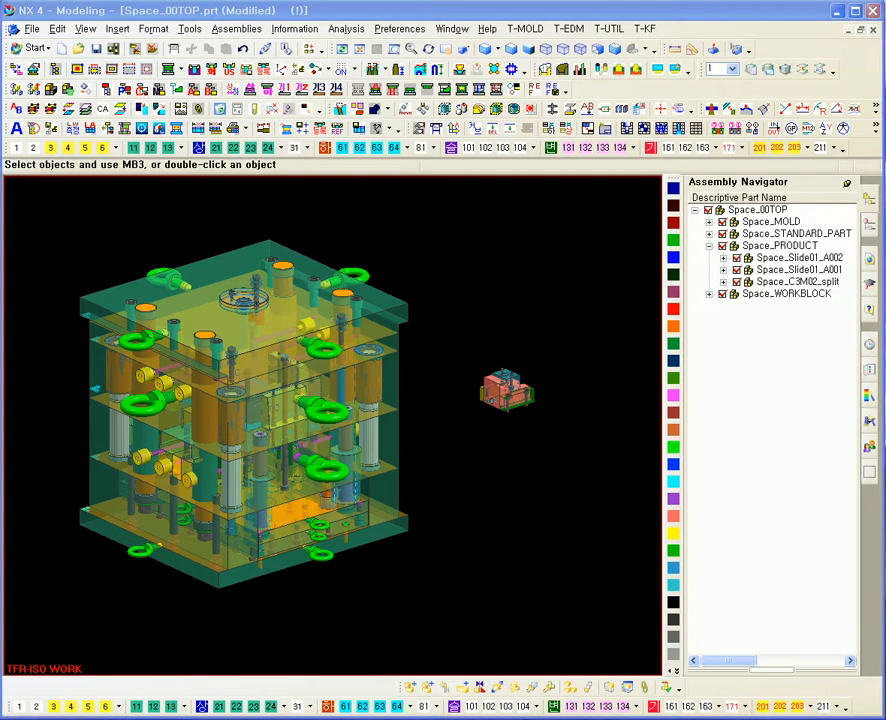
# Open the TMOLD_USER_DIR system environment variable from the Windows system properties
pyautogui.press('super+Pause')
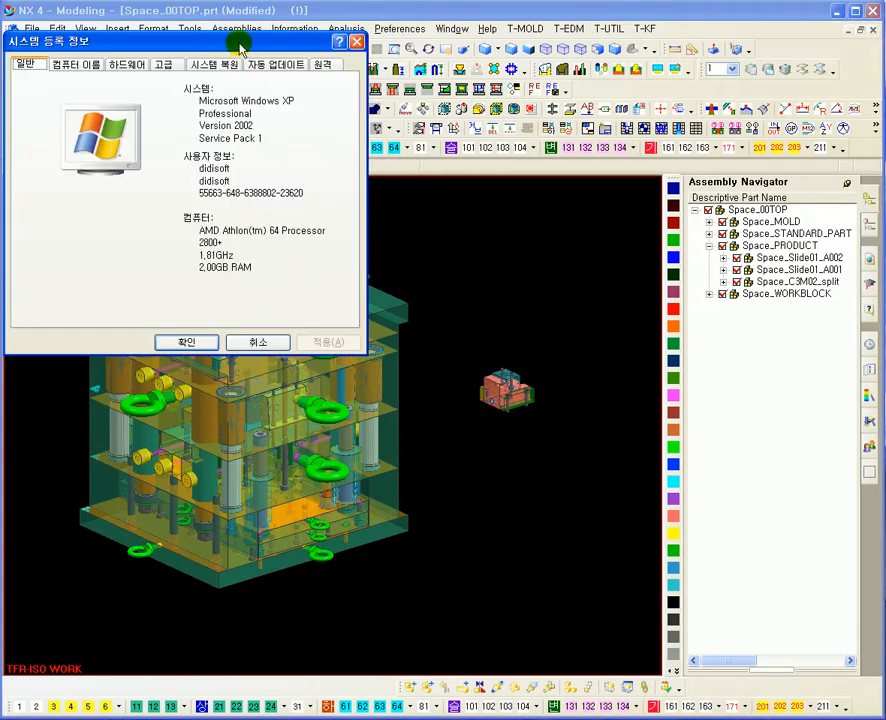
pyautogui.moveTo(240, 43); pyautogui.dragTo(363, 131)
pyautogui.click(287, 152)
pyautogui.click(345, 392)
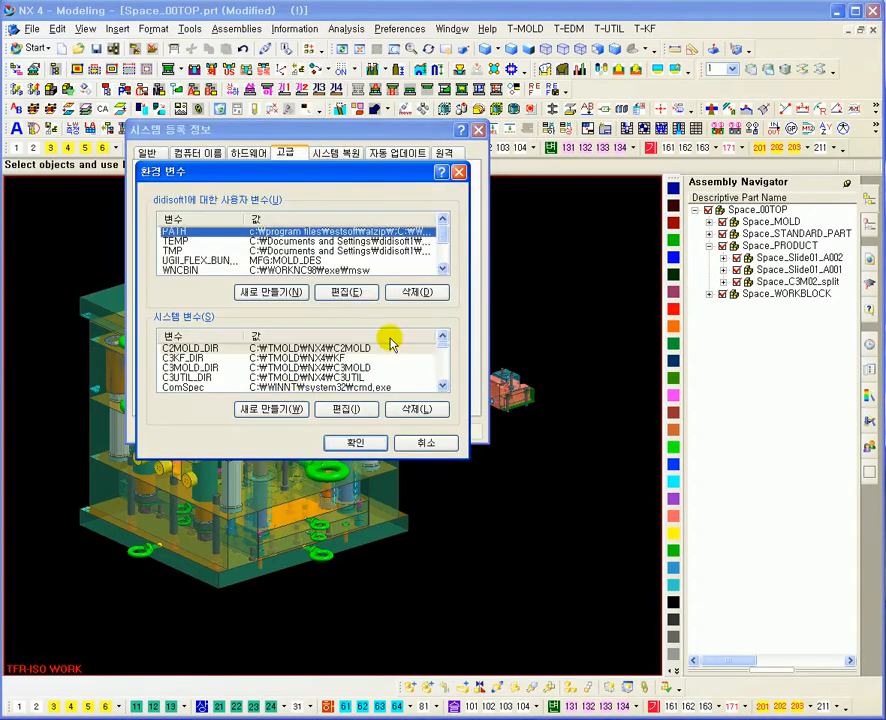
pyautogui.moveTo(444, 350)
pyautogui.mouseDown()
pyautogui.moveTo(444, 374)
pyautogui.moveTo(440, 368)
pyautogui.mouseUp()
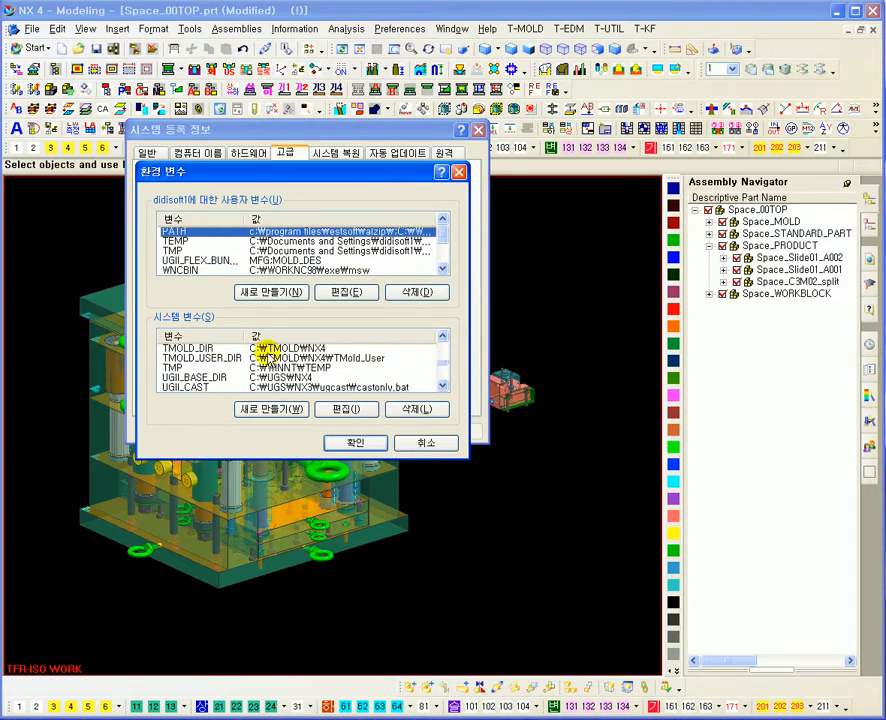
pyautogui.click(233, 357)
pyautogui.doubleClick(237, 360)
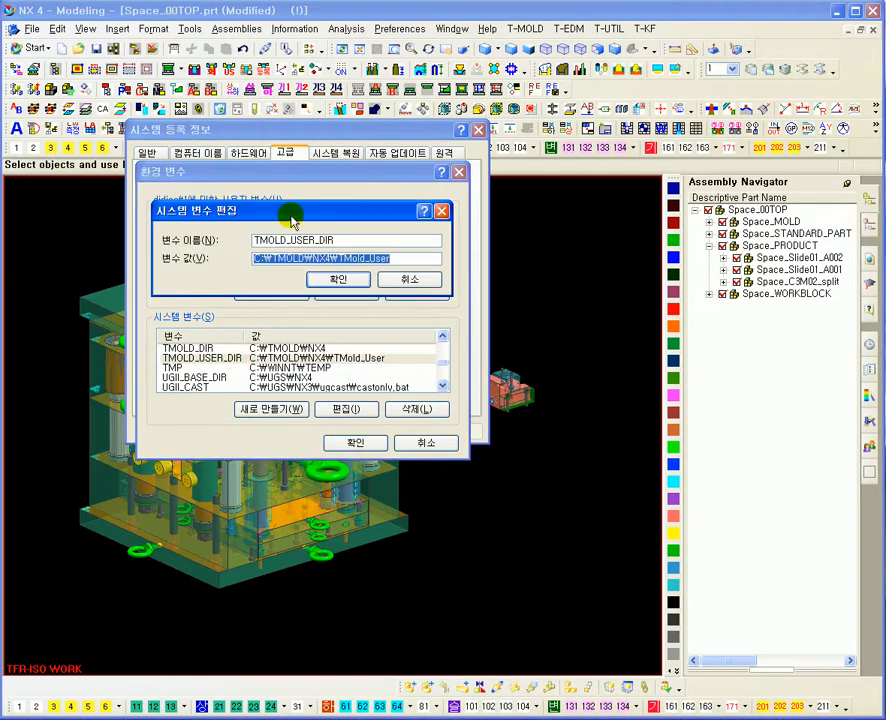
# Examine the variable name and folder path of TMOLD_USER_DIR, and close the system settings dialogs
pyautogui.moveTo(292, 213); pyautogui.dragTo(333, 231)
pyautogui.click(383, 258)
pyautogui.moveTo(383, 258); pyautogui.dragTo(296, 258)
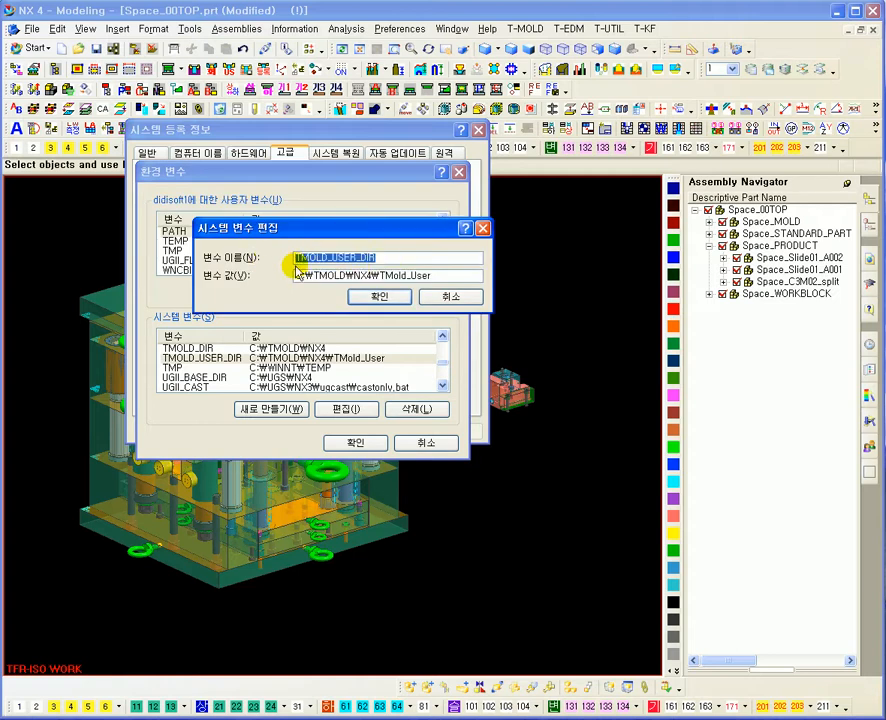
pyautogui.moveTo(381, 258); pyautogui.dragTo(291, 260)
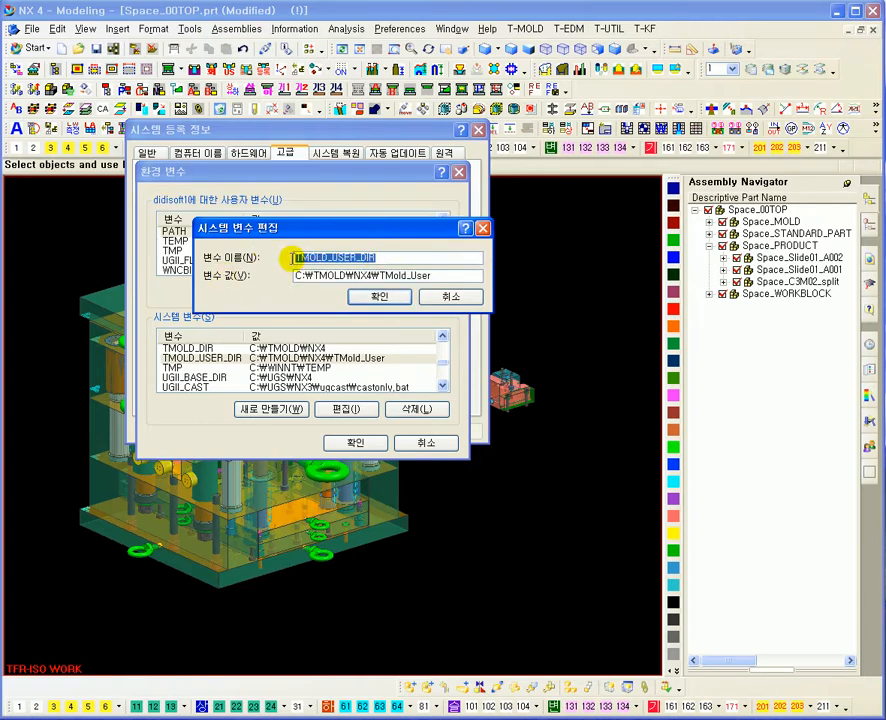
pyautogui.click(400, 261)
pyautogui.moveTo(444, 277); pyautogui.dragTo(296, 275)
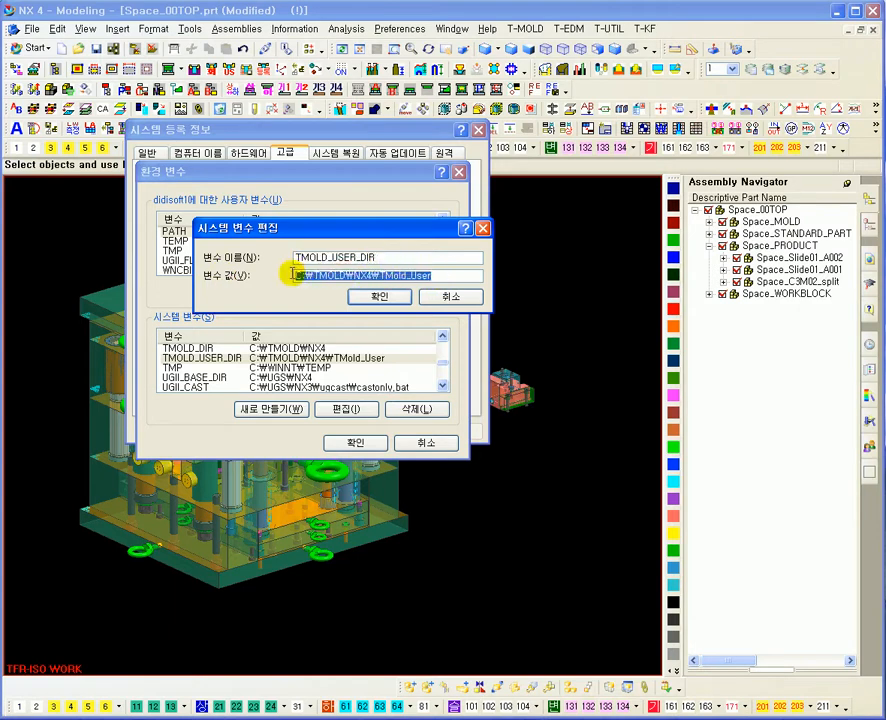
pyautogui.click(406, 297)
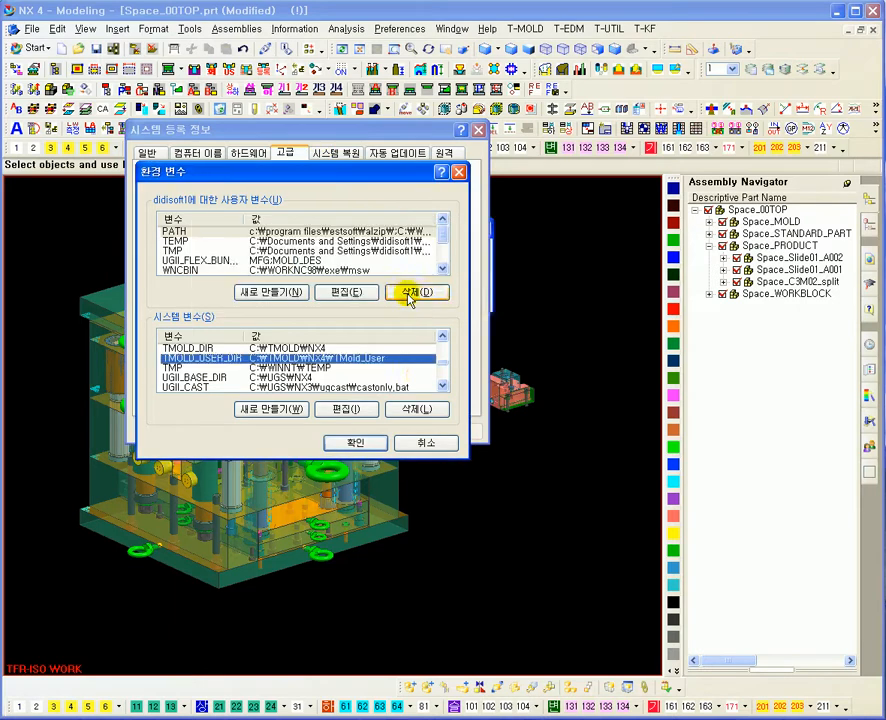
pyautogui.click(366, 440)
pyautogui.click(358, 431)
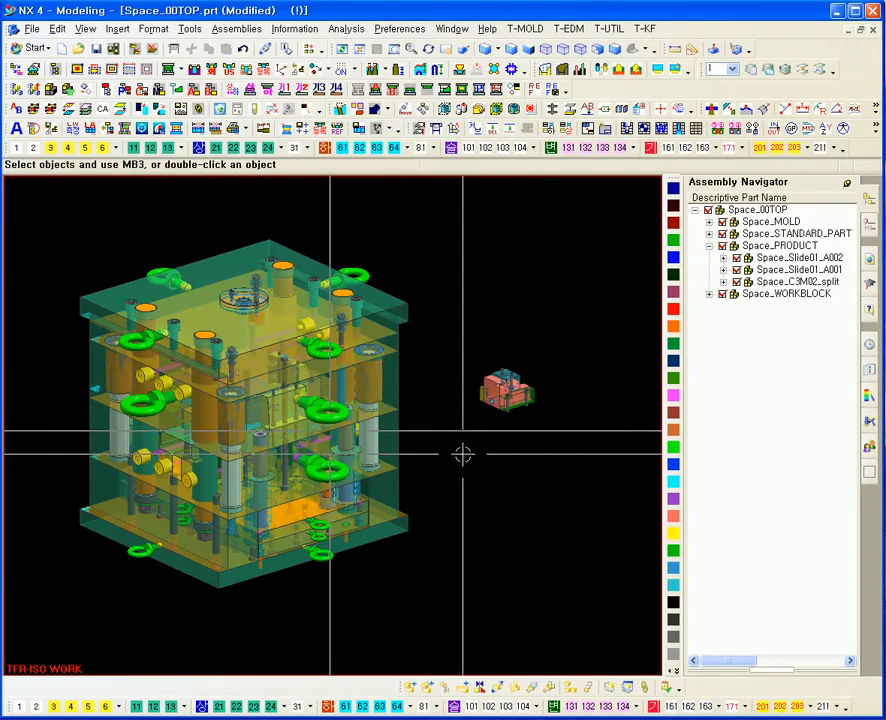
pyautogui.click(505, 390)
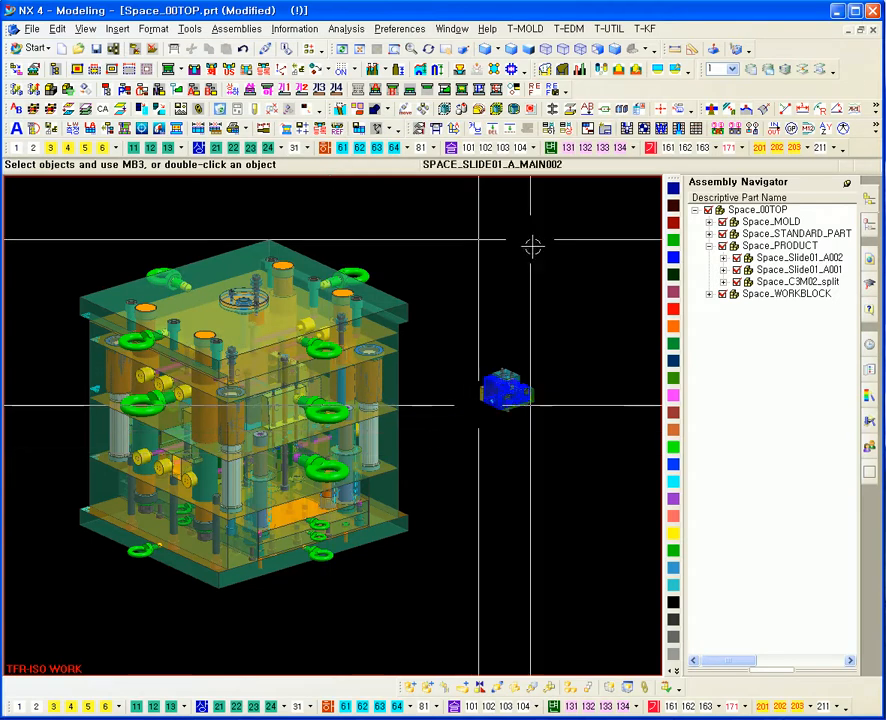
pyautogui.press('Escape')
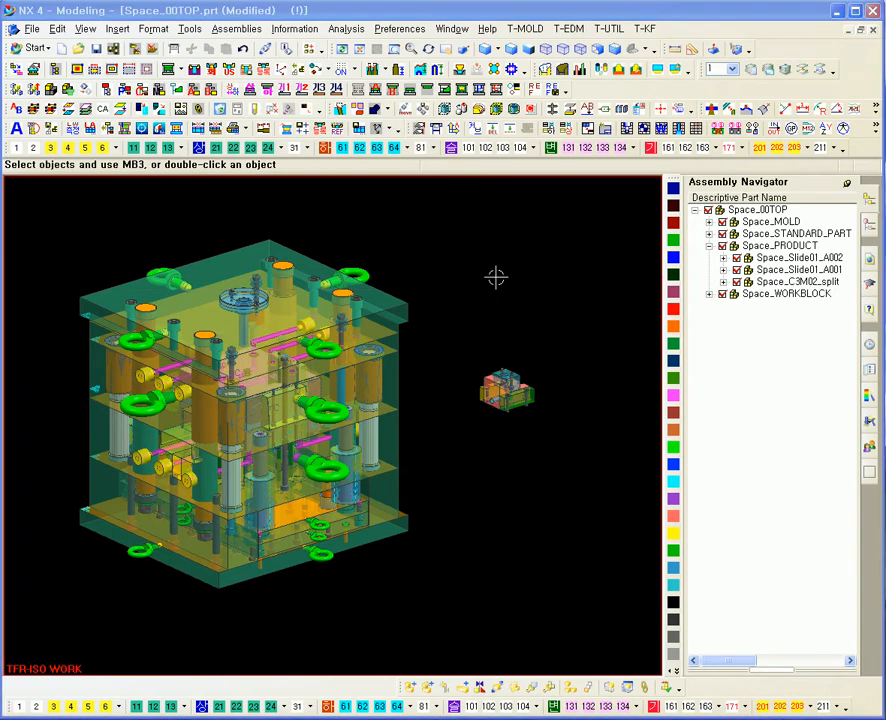
# Browse to the C:\TMOLD\NX4\TMold_User folder in Windows Explorer
pyautogui.press('super+e')
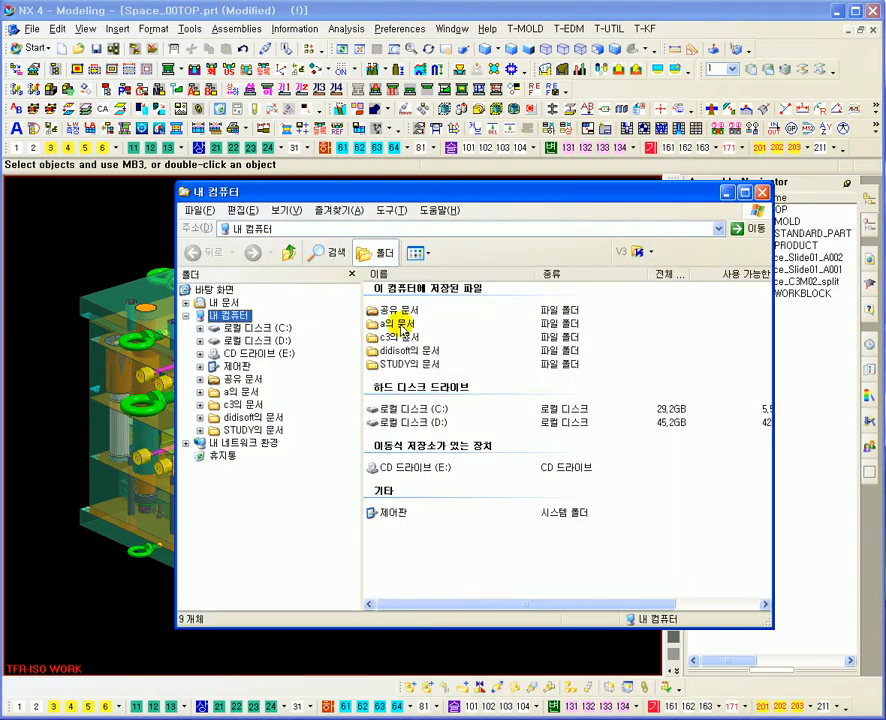
pyautogui.doubleClick(413, 410)
pyautogui.doubleClick(403, 427)
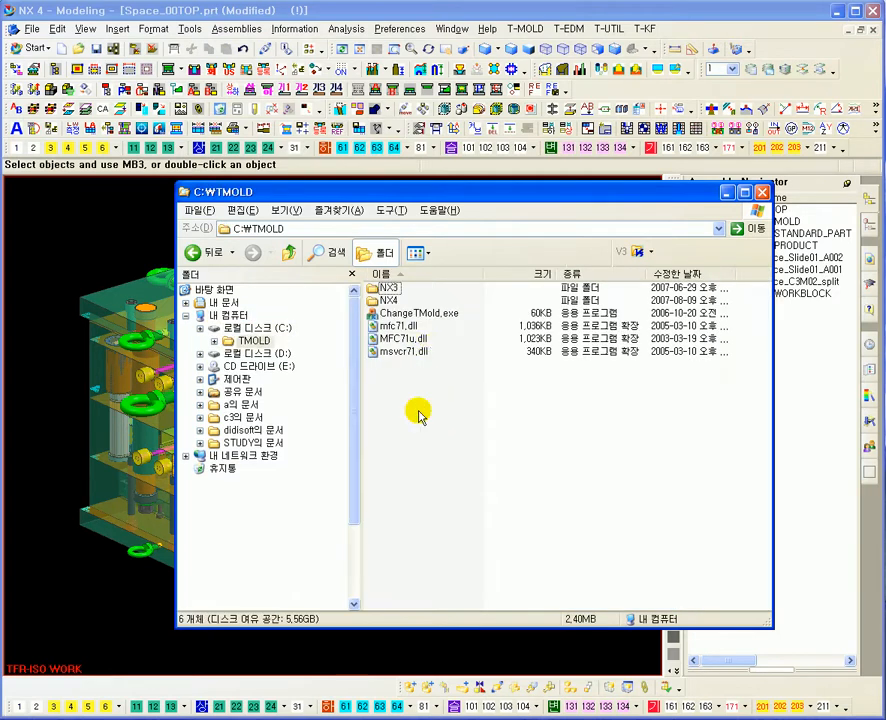
pyautogui.doubleClick(390, 301)
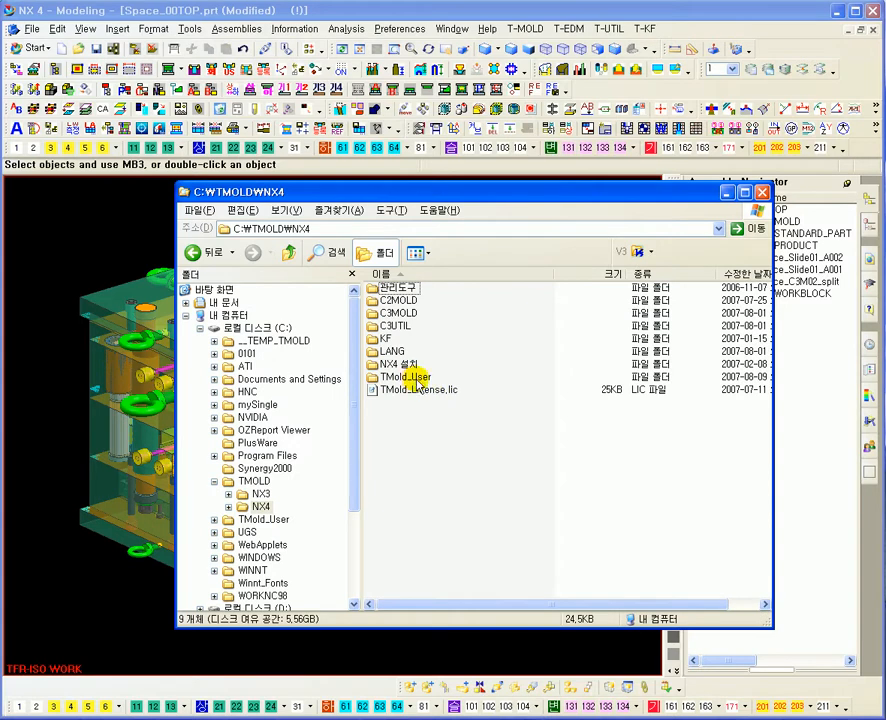
pyautogui.doubleClick(408, 378)
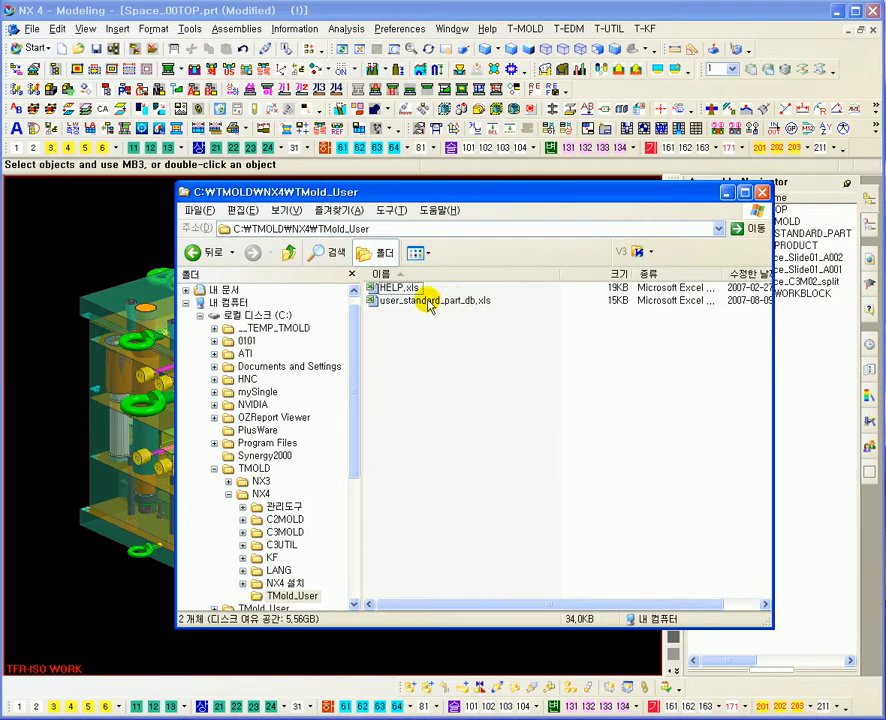
pyautogui.click(196, 253)
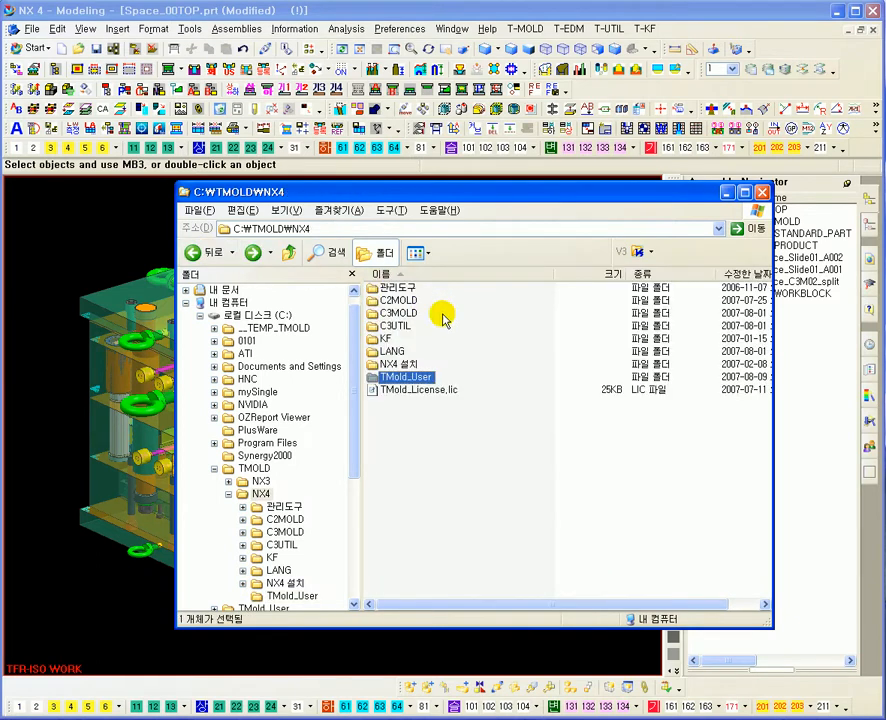
pyautogui.doubleClick(400, 377)
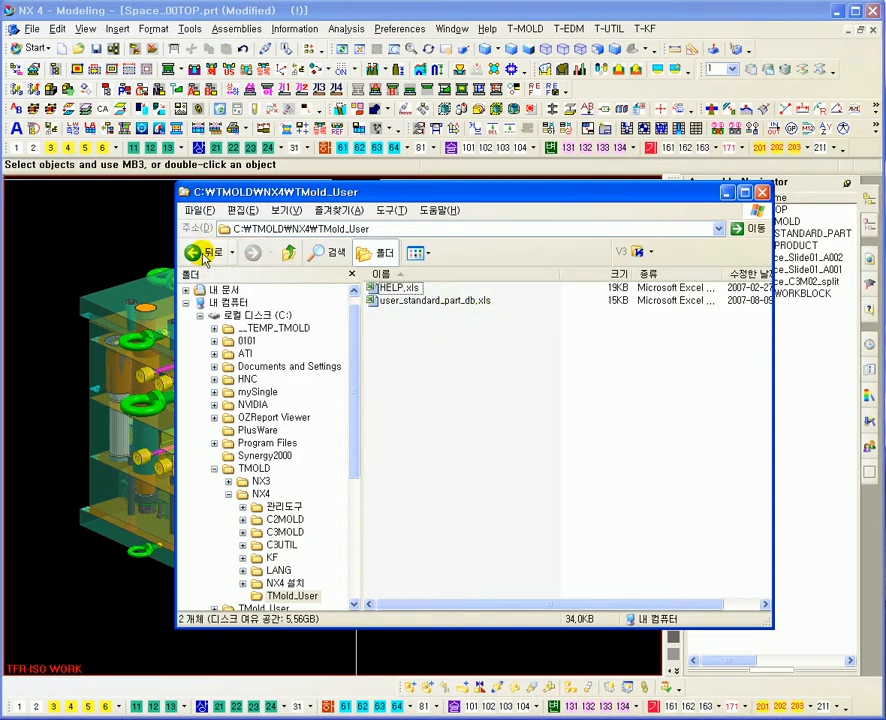
# Open user_standard_part_db.xls in Excel and lower its window to uncover the NX toolbars
pyautogui.doubleClick(440, 300)
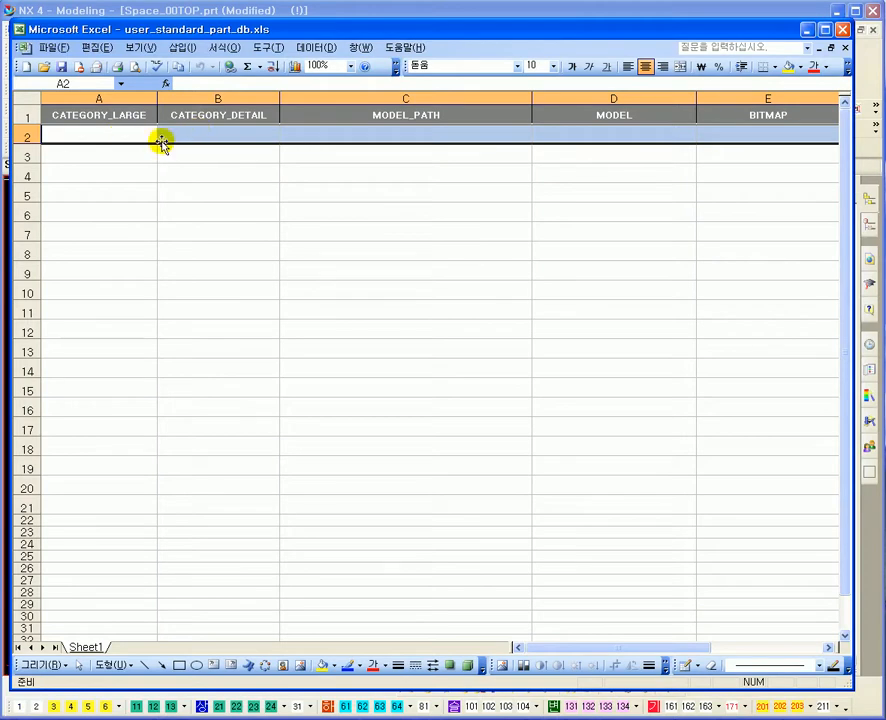
pyautogui.click(215, 271)
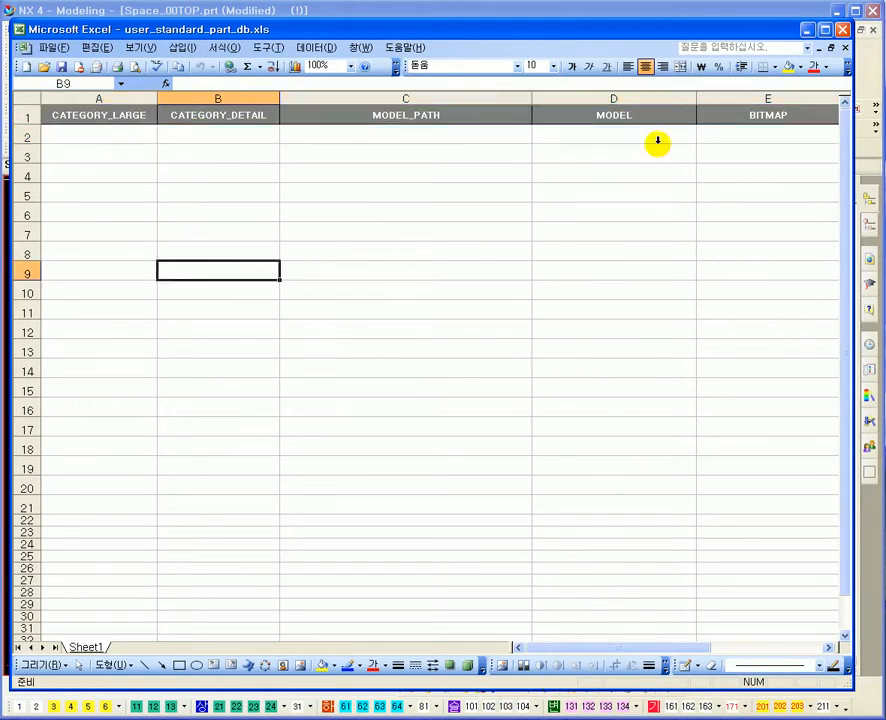
pyautogui.moveTo(754, 22); pyautogui.dragTo(786, 285)
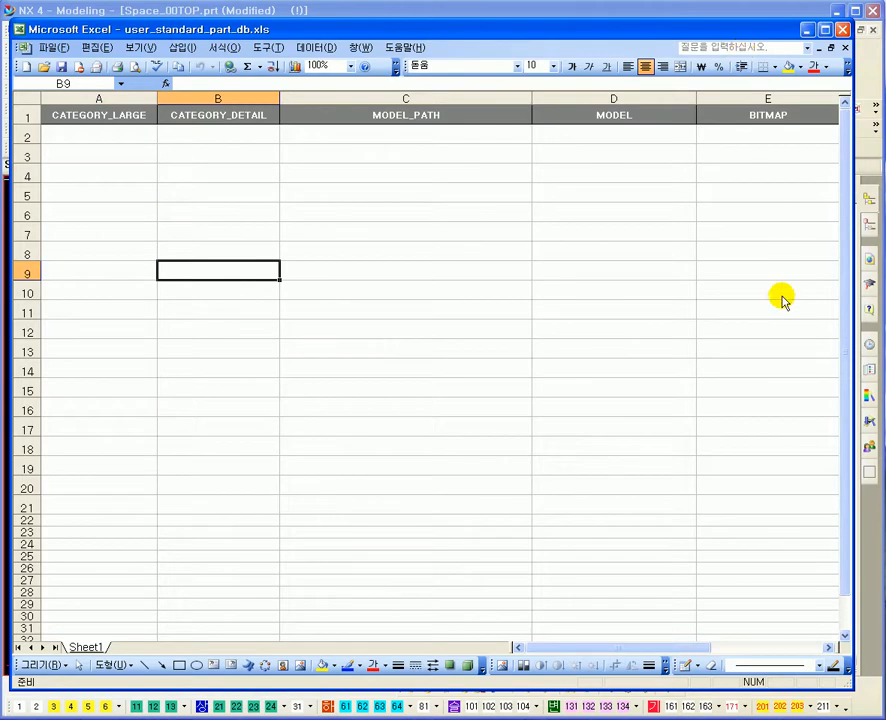
# Switch to NX and open the user standard part dialog on its part creation page (사용자 부품 만들기)
pyautogui.click(229, 73)
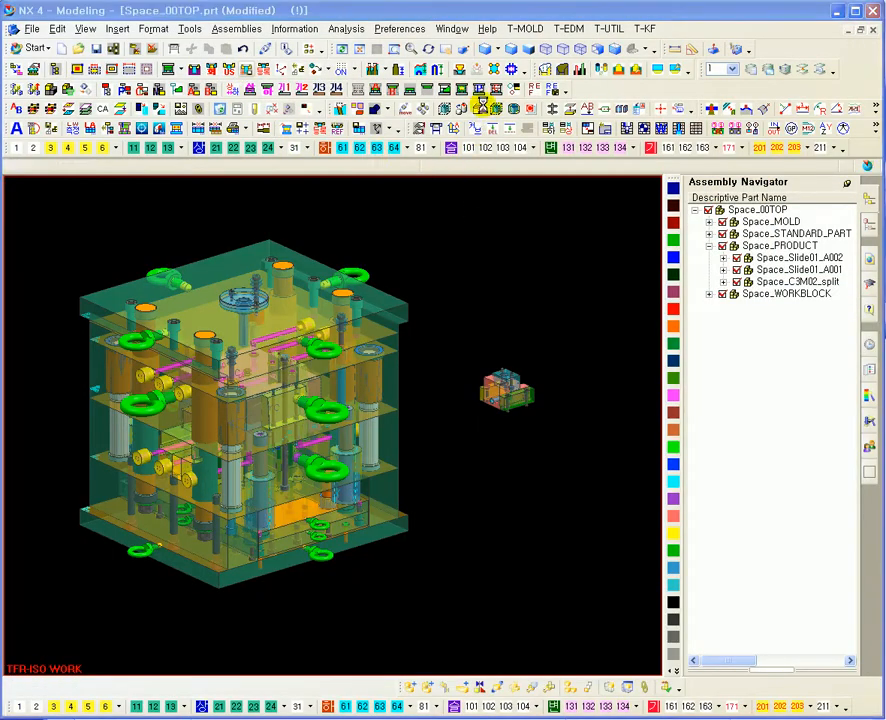
pyautogui.moveTo(529, 134); pyautogui.dragTo(442, 140)
pyautogui.click(459, 159)
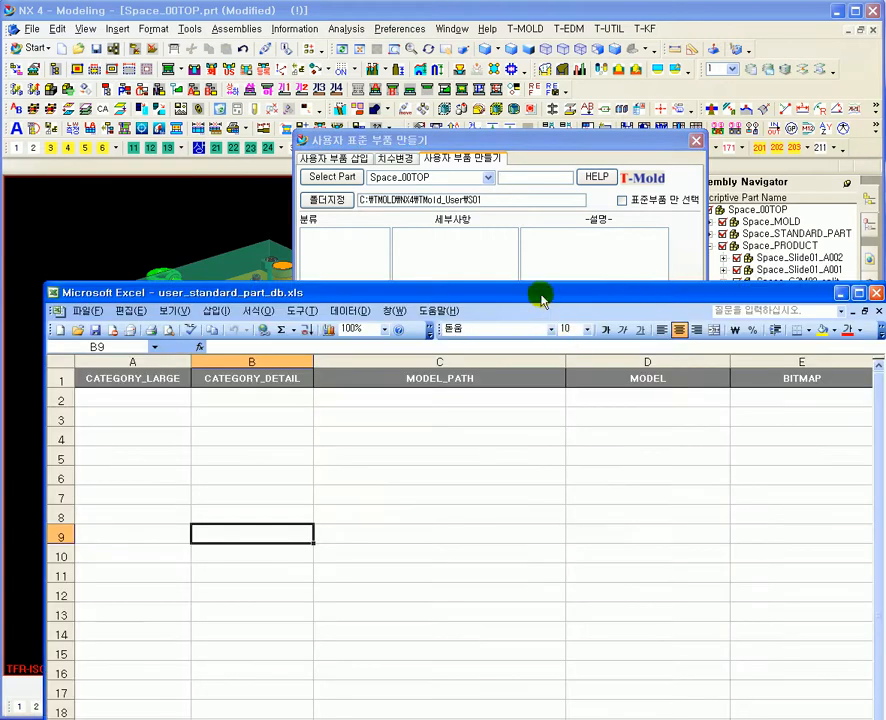
# Examine the column headings of user_standard_part_db.xls from CATEGORY_LARGE through PARENT, and close the workbook
pyautogui.moveTo(538, 297); pyautogui.dragTo(461, 108)
pyautogui.moveTo(612, 714); pyautogui.dragTo(674, 711)
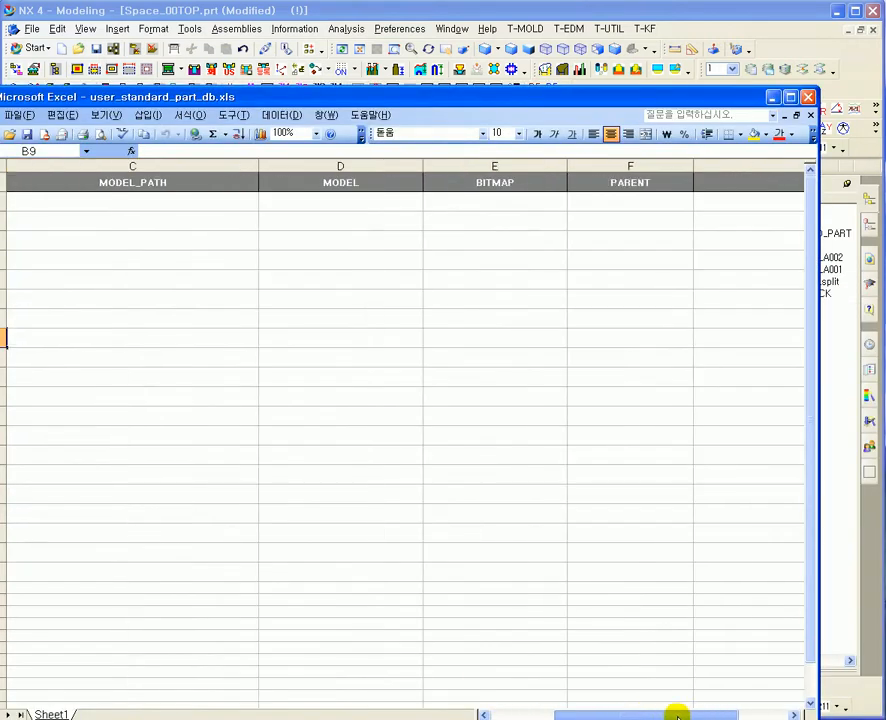
pyautogui.click(487, 202)
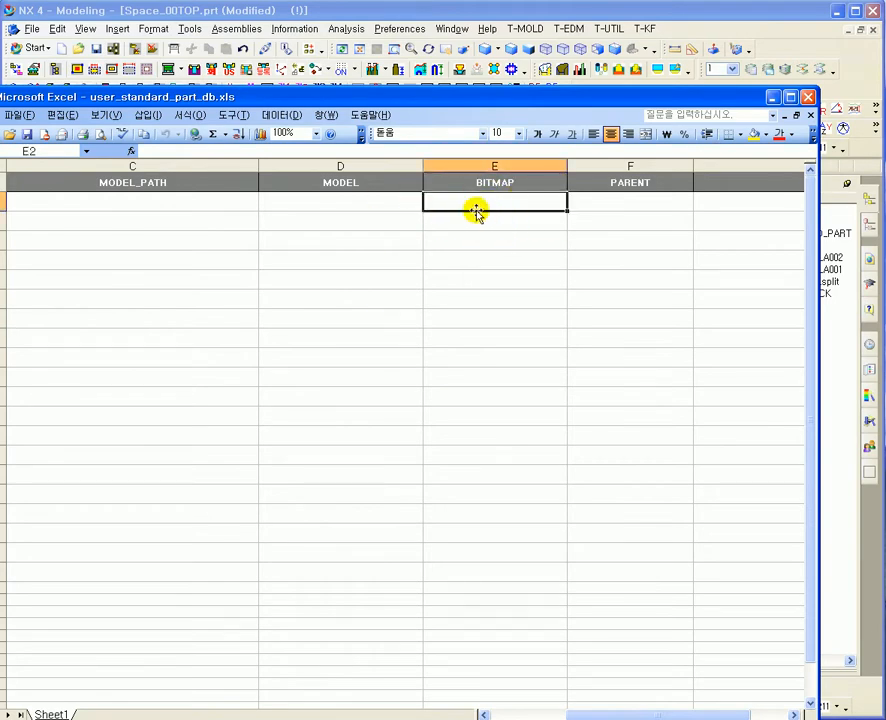
pyautogui.moveTo(704, 714); pyautogui.dragTo(683, 712)
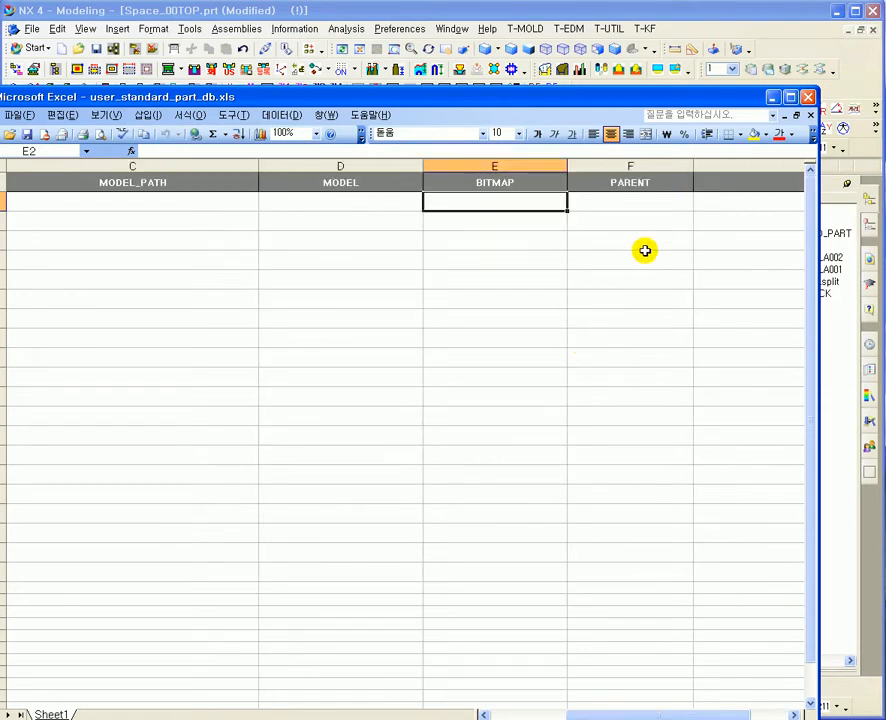
pyautogui.moveTo(596, 716); pyautogui.dragTo(520, 715)
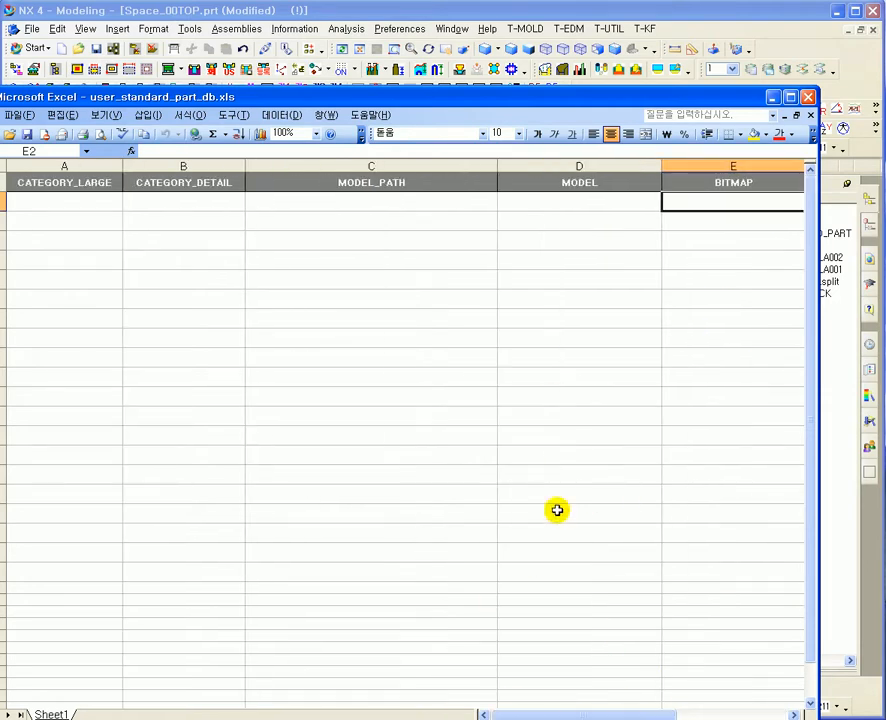
pyautogui.click(810, 99)
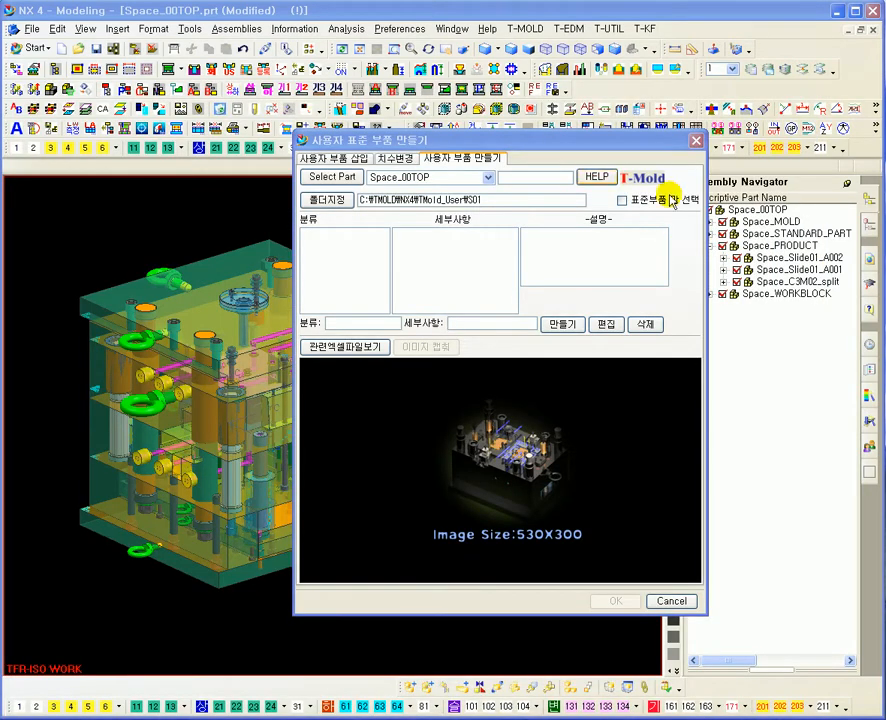
# Close the user standard part dialog and examine the slide assembly beside the mold base
pyautogui.moveTo(461, 139); pyautogui.dragTo(501, 198)
pyautogui.click(641, 193)
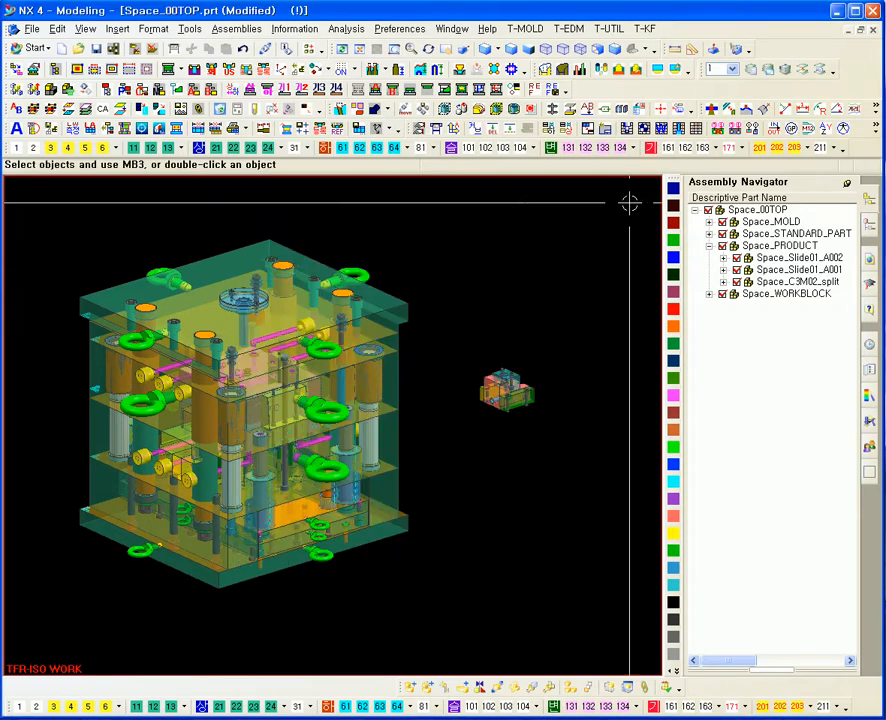
pyautogui.keyDown('shift'); pyautogui.moveTo(526, 322); pyautogui.dragTo(508, 308, button='middle'); pyautogui.keyUp('shift')
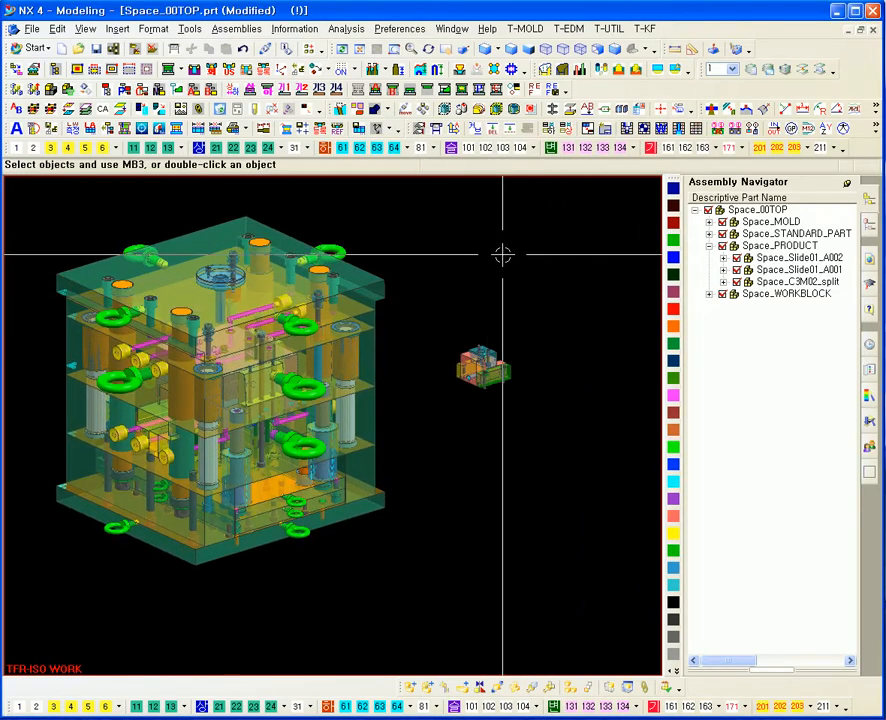
pyautogui.scroll(1, 433, 269)
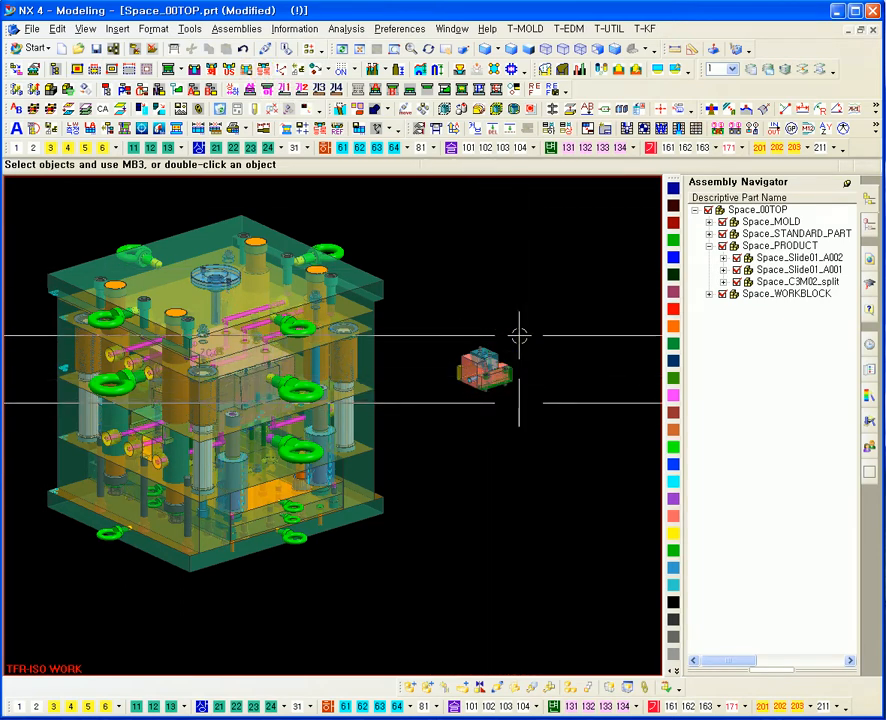
pyautogui.scroll(4, 520, 376)
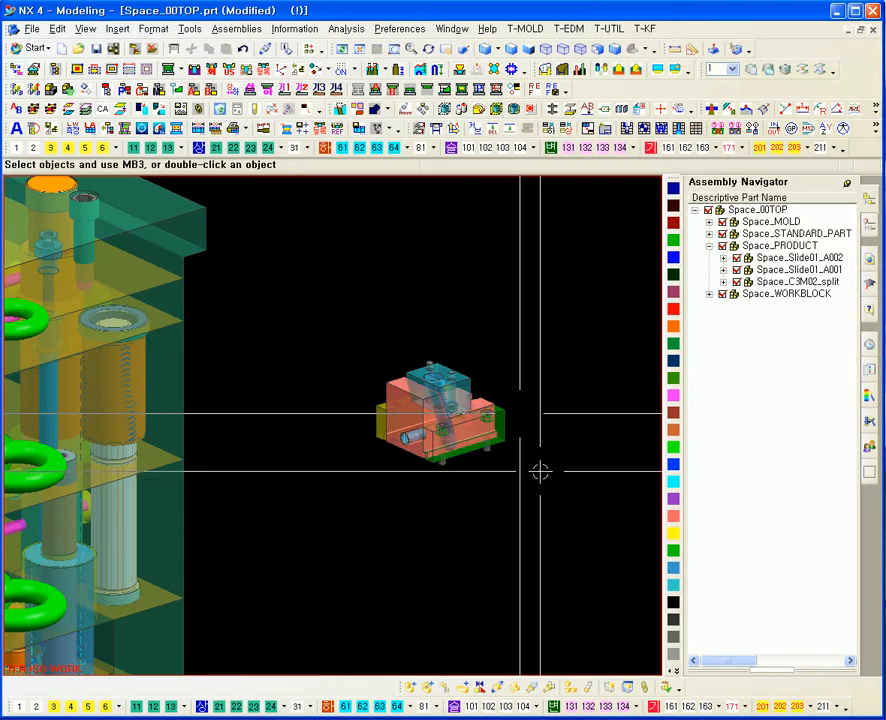
pyautogui.keyDown('shift'); pyautogui.moveTo(582, 503); pyautogui.dragTo(561, 475, button='middle'); pyautogui.keyUp('shift')
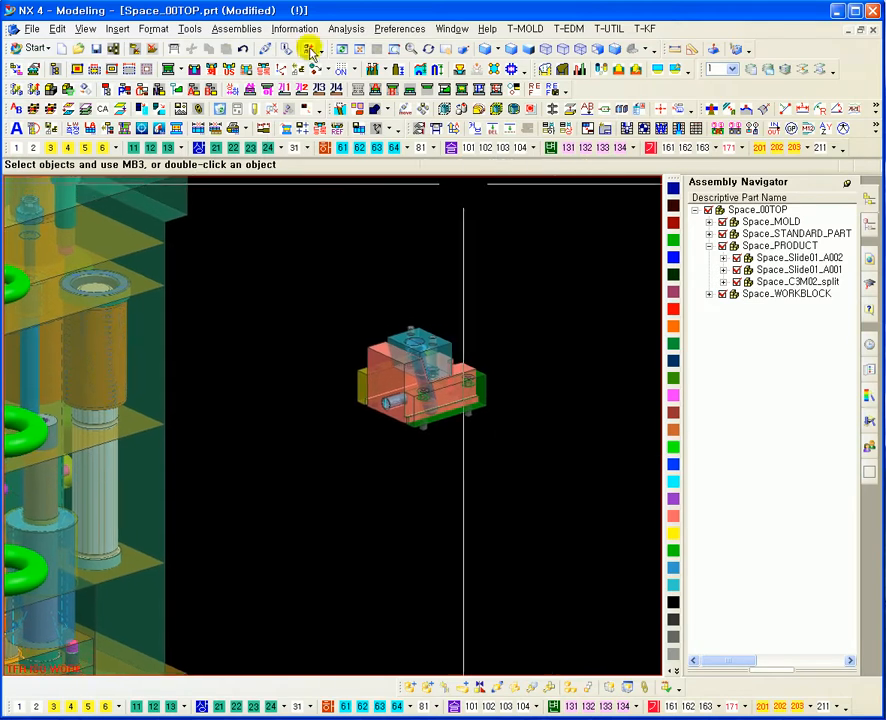
# Examine the dimension change page (치수변경) of the user standard part dialog, and close the dialog
pyautogui.click(245, 72)
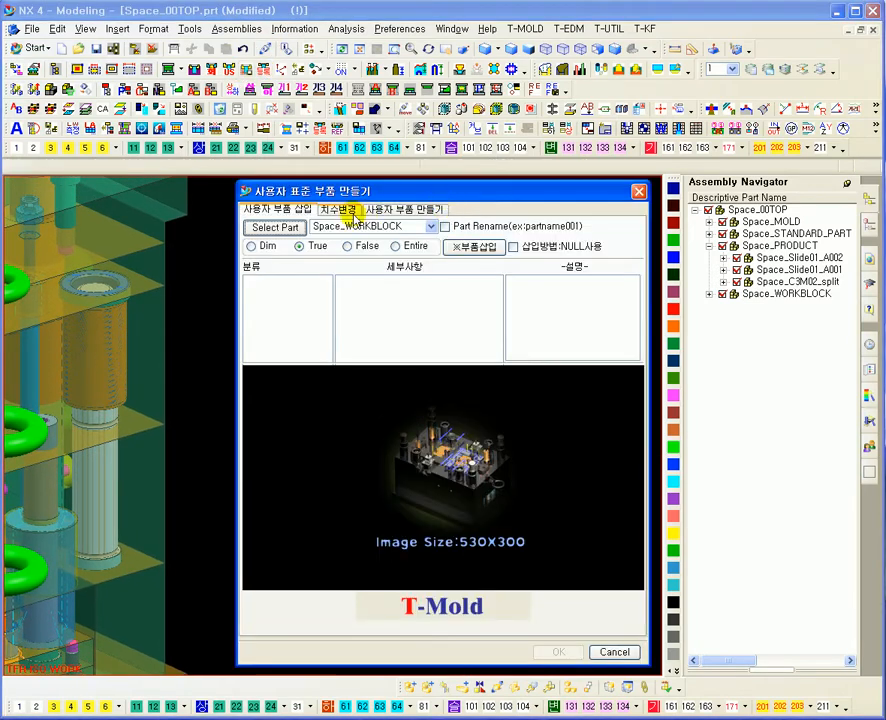
pyautogui.click(362, 209)
pyautogui.moveTo(390, 192); pyautogui.dragTo(384, 181)
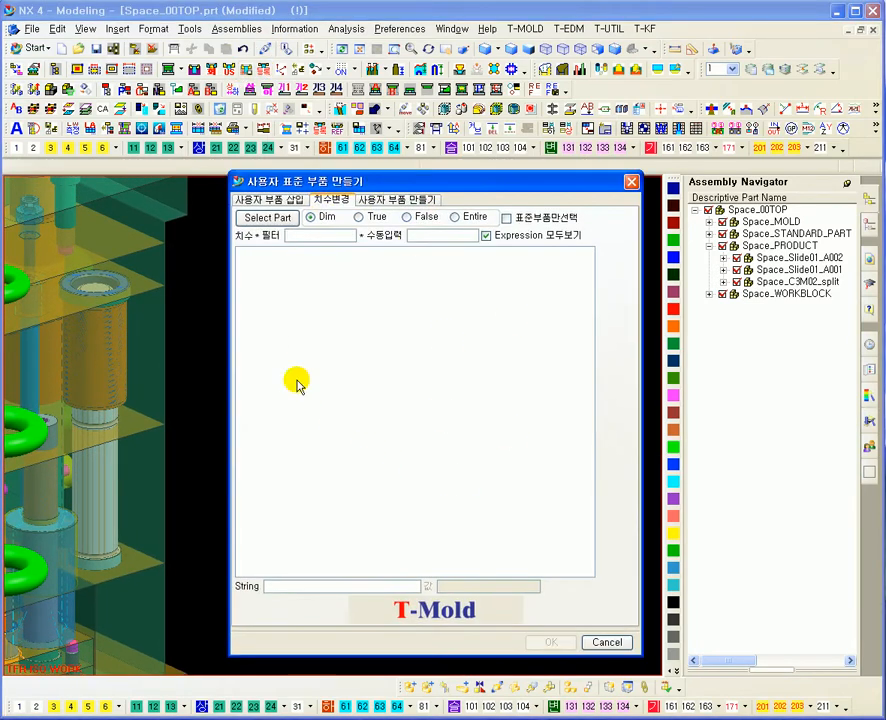
pyautogui.click(632, 184)
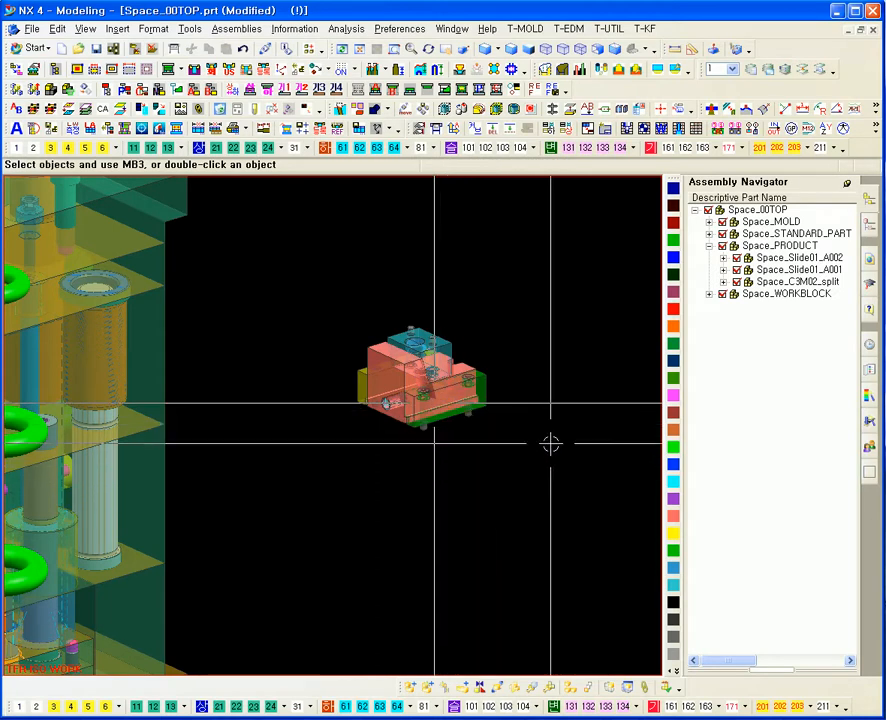
# Highlight Space_Slide01_A002 to identify it in the model, and clear the selection
pyautogui.keyDown('shift'); pyautogui.moveTo(581, 513); pyautogui.dragTo(574, 499, button='middle'); pyautogui.keyUp('shift')
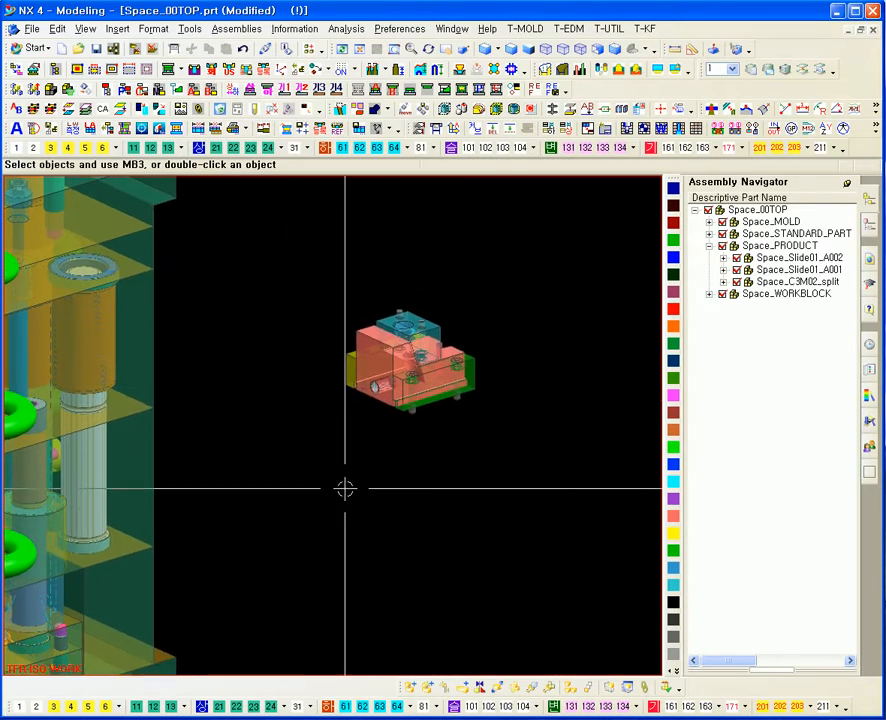
pyautogui.click(800, 258)
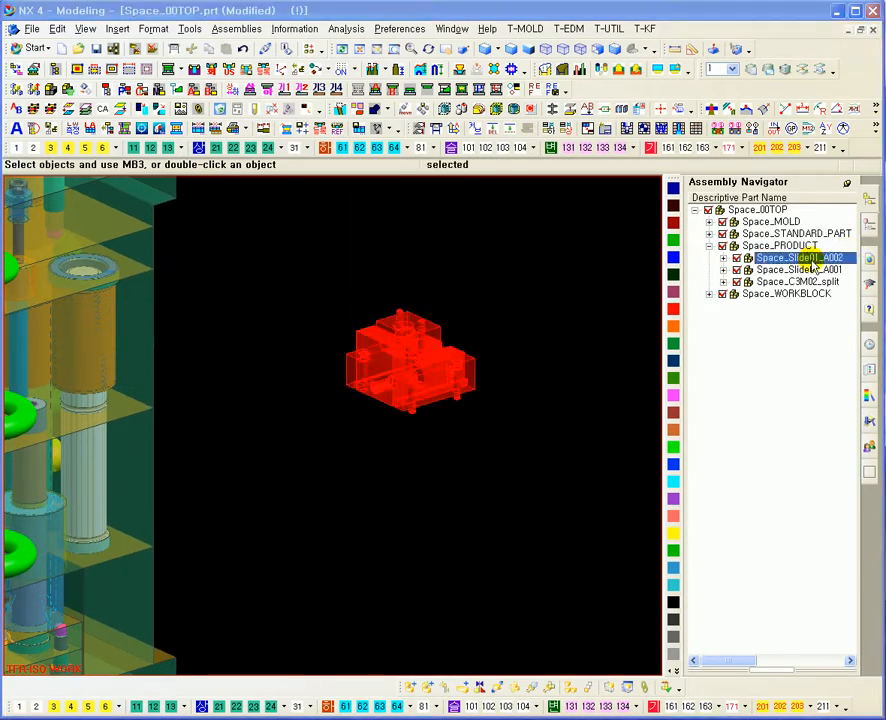
pyautogui.press('Escape')
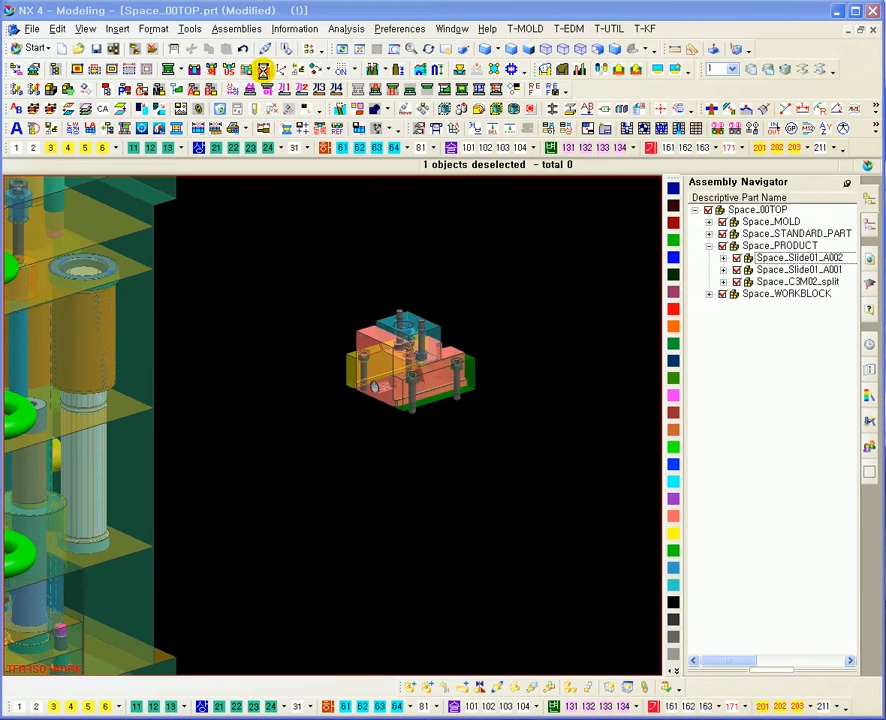
# Register the Space_Slide01_A002 slide assembly as a standard part in M/B 표준부품02, category 110.사용자 슬라이드, detail 01.사용자 슬라이드01
pyautogui.moveTo(323, 187); pyautogui.dragTo(601, 235)
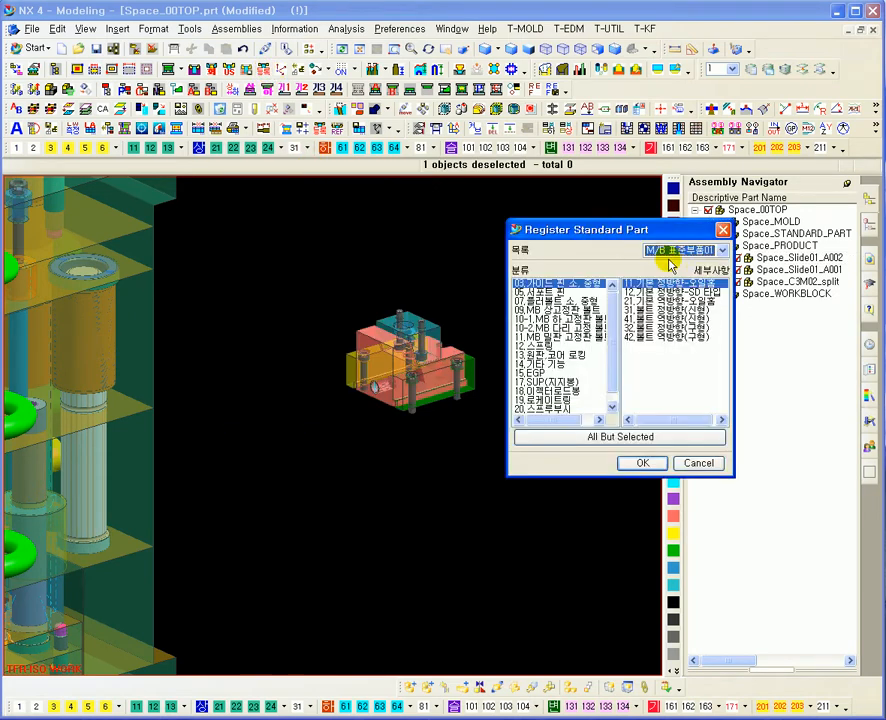
pyautogui.click(682, 250)
pyautogui.click(680, 273)
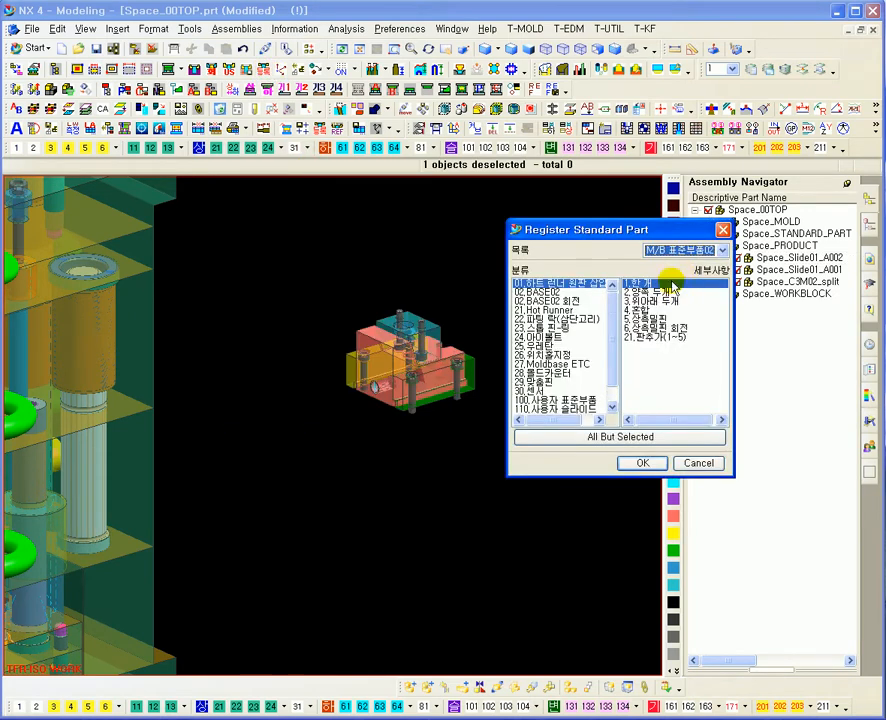
pyautogui.moveTo(603, 236); pyautogui.dragTo(633, 205)
pyautogui.moveTo(645, 303); pyautogui.dragTo(645, 336)
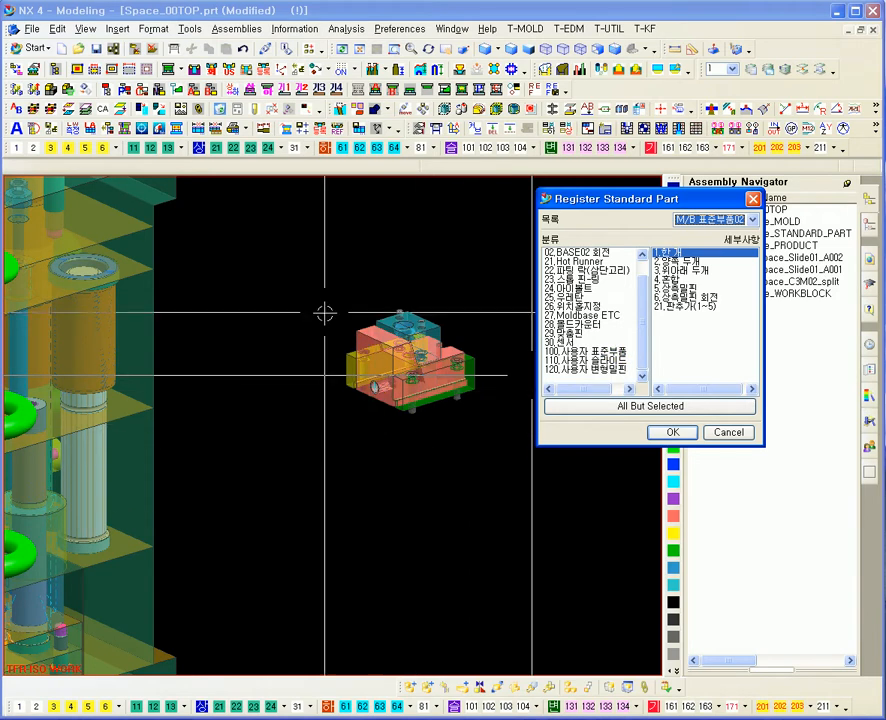
pyautogui.moveTo(278, 272); pyautogui.dragTo(510, 462)
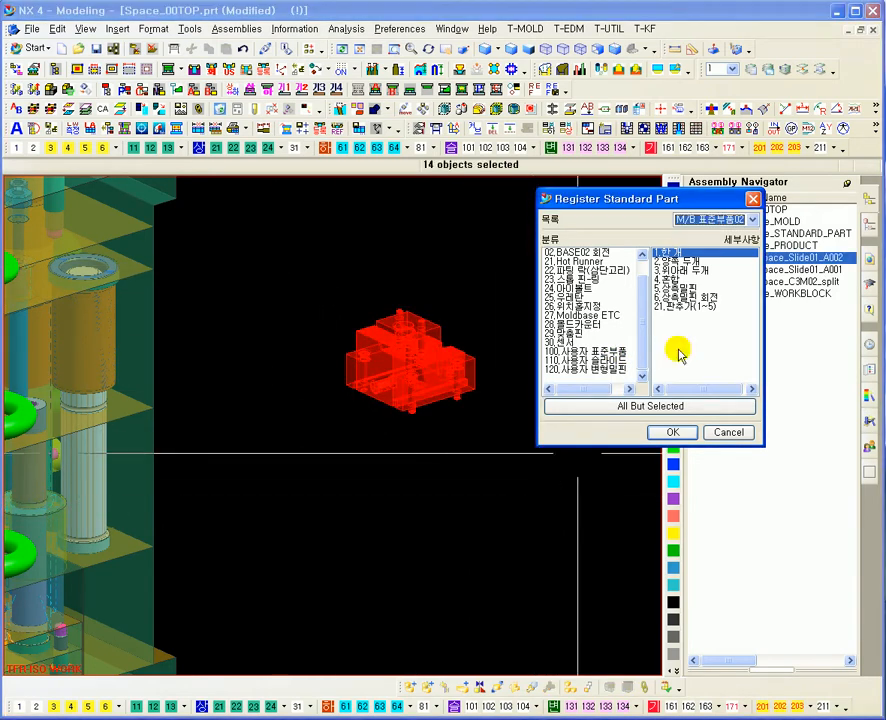
pyautogui.click(609, 361)
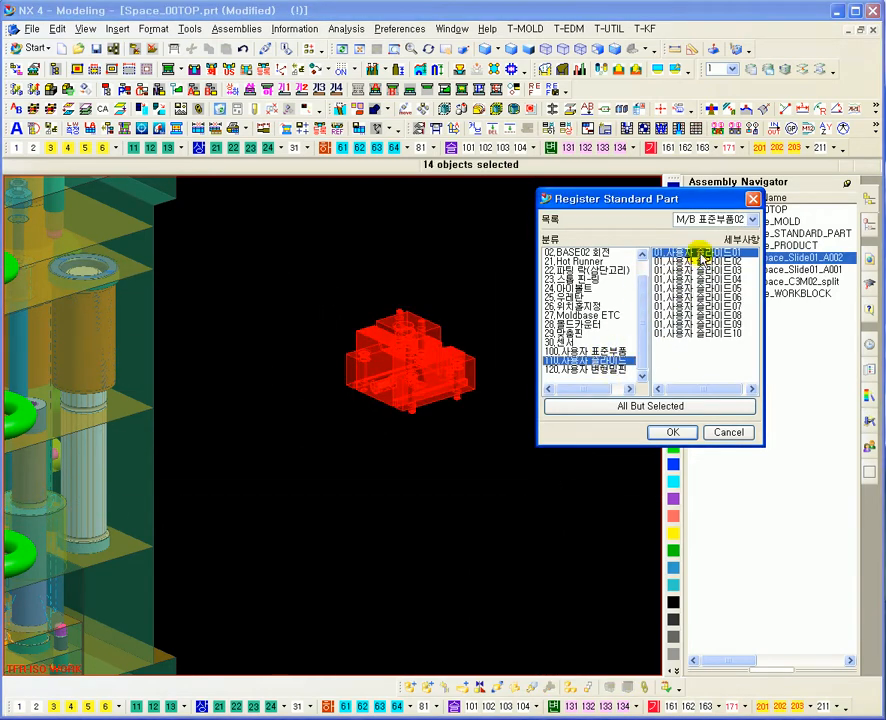
pyautogui.moveTo(595, 203); pyautogui.dragTo(533, 206)
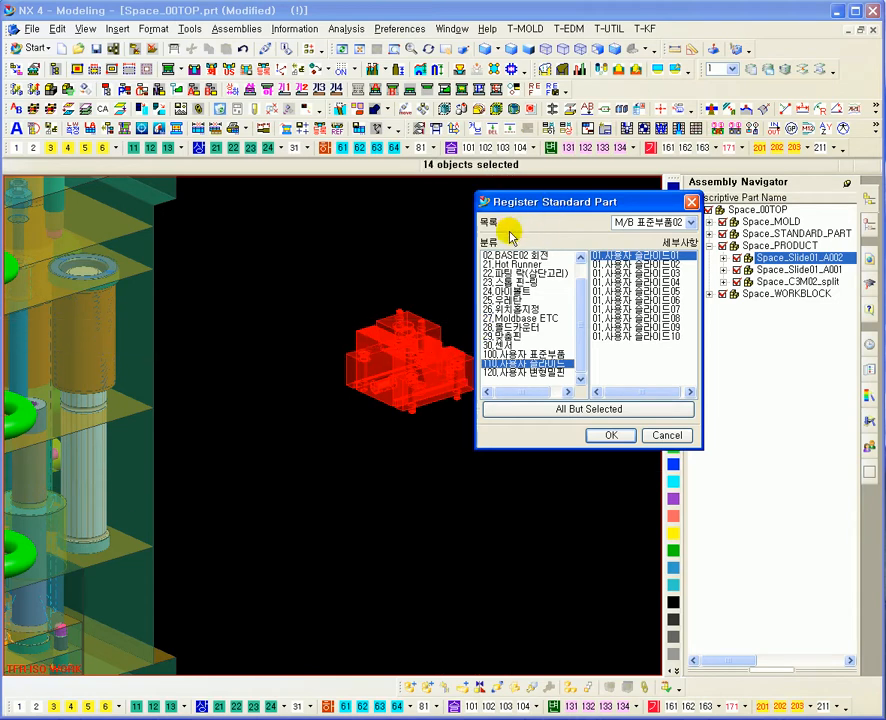
pyautogui.moveTo(515, 205); pyautogui.dragTo(469, 244)
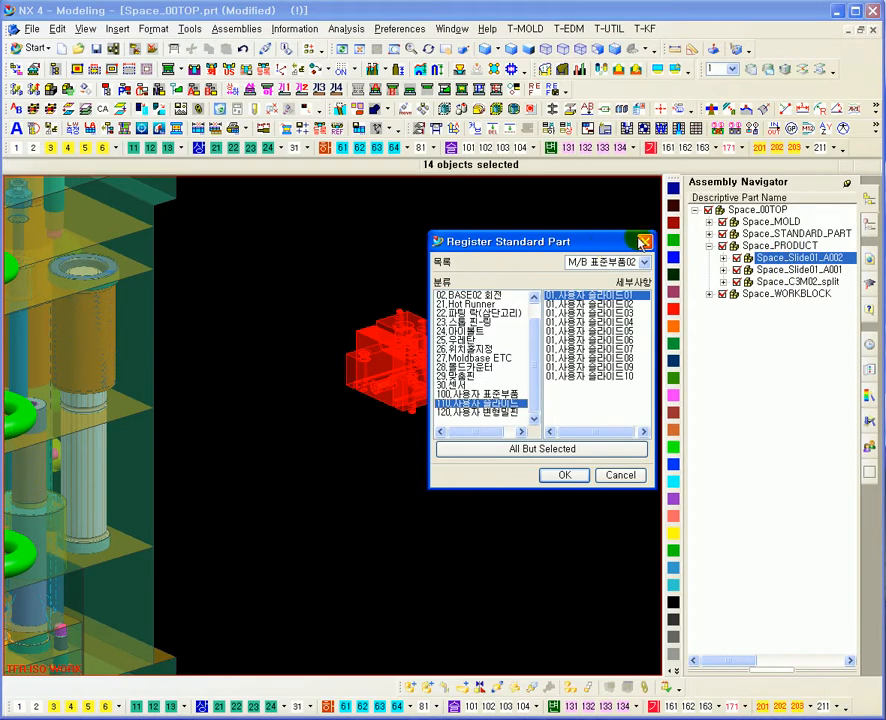
pyautogui.moveTo(632, 243); pyautogui.dragTo(663, 236)
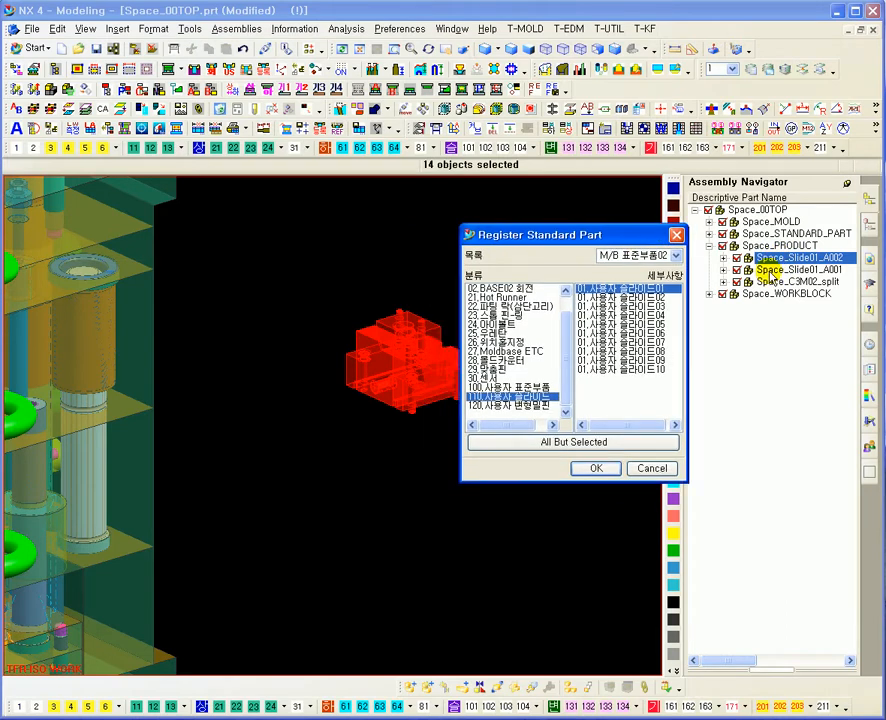
pyautogui.click(596, 468)
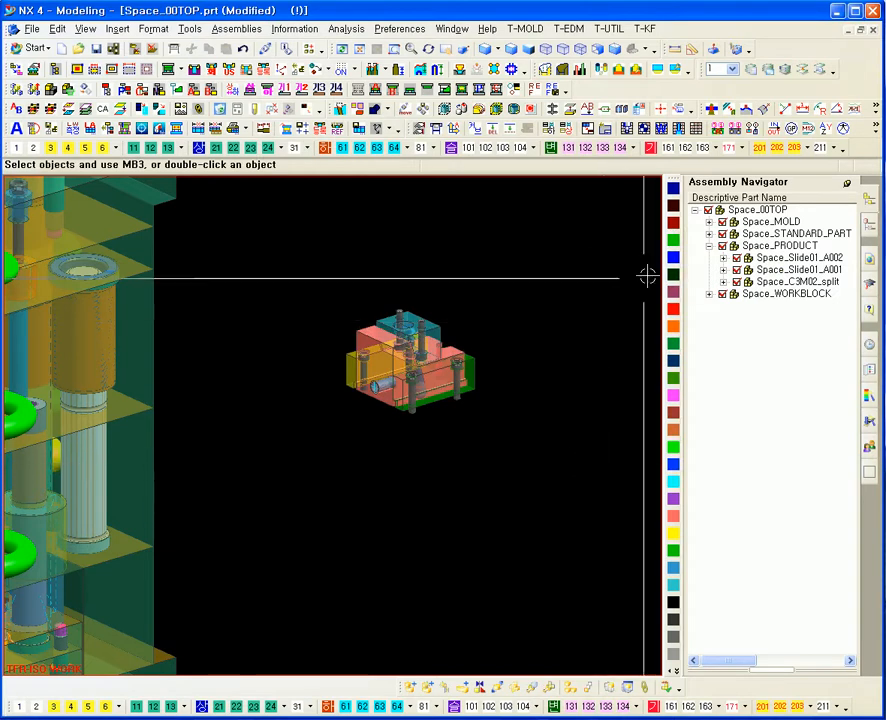
pyautogui.keyDown('ctrl'); pyautogui.moveTo(553, 403); pyautogui.dragTo(576, 351, button='middle'); pyautogui.keyUp('ctrl')
pyautogui.click(266, 72)
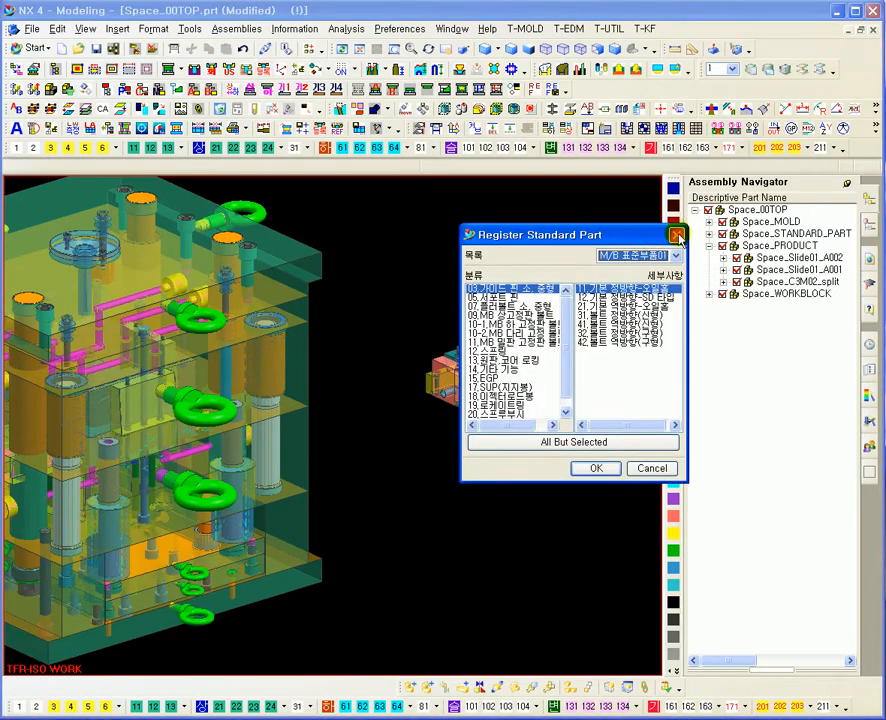
pyautogui.click(679, 236)
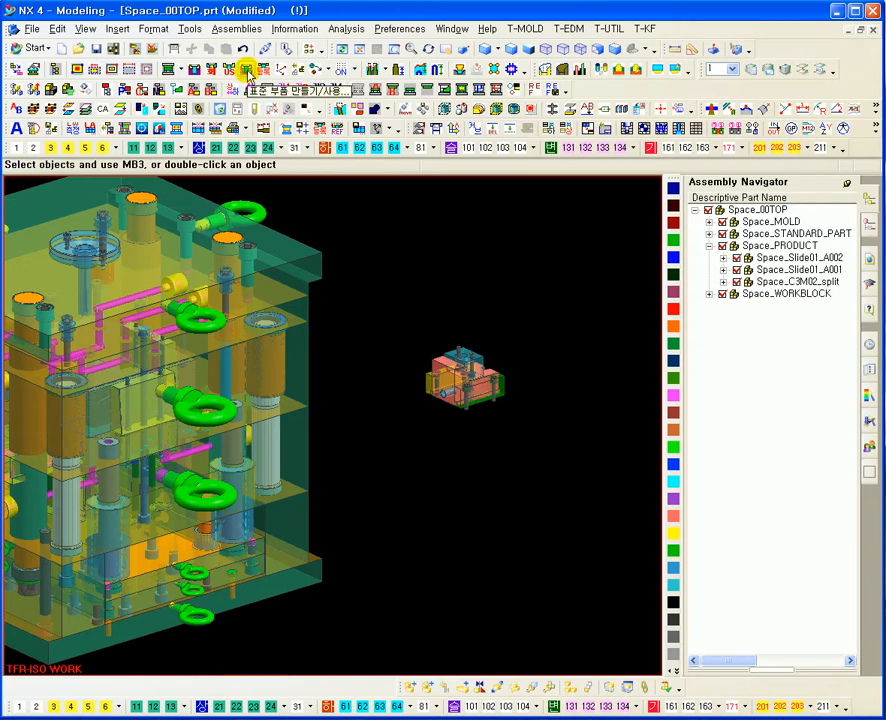
# Reopen the user standard part dialog on its part creation page (사용자 부품 만들기), keeping the slide assembly in view
pyautogui.click(248, 72)
pyautogui.moveTo(611, 196); pyautogui.dragTo(178, 173)
pyautogui.keyDown('shift'); pyautogui.moveTo(492, 372); pyautogui.dragTo(565, 326, button='middle'); pyautogui.keyUp('shift')
pyautogui.click(248, 158)
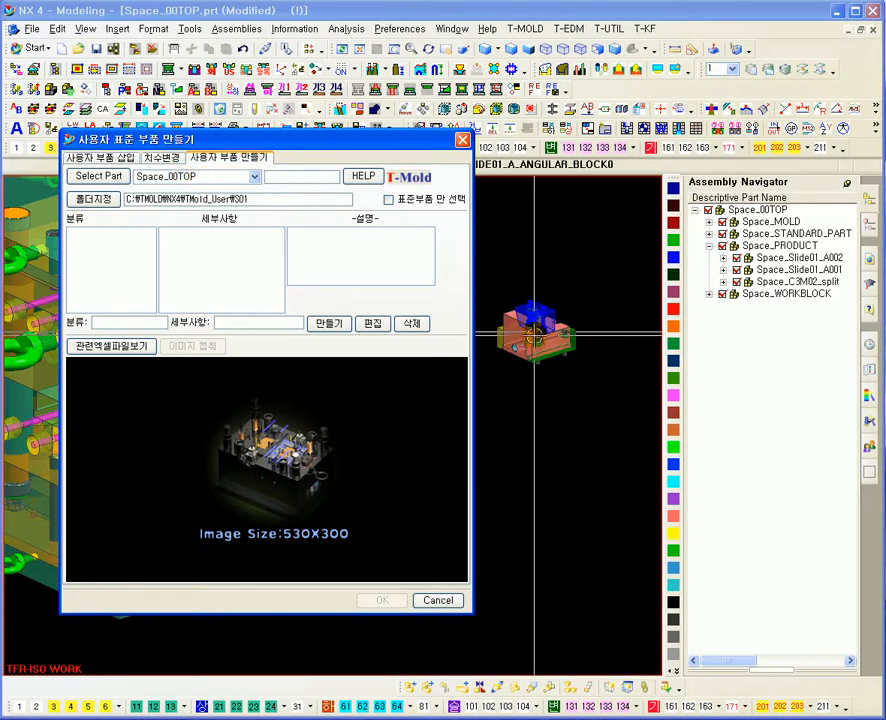
# Switch the parent part to Space_STANDARD_PART and back to Space_00TOP, and move the dialog clear of the slide assembly
pyautogui.click(185, 178)
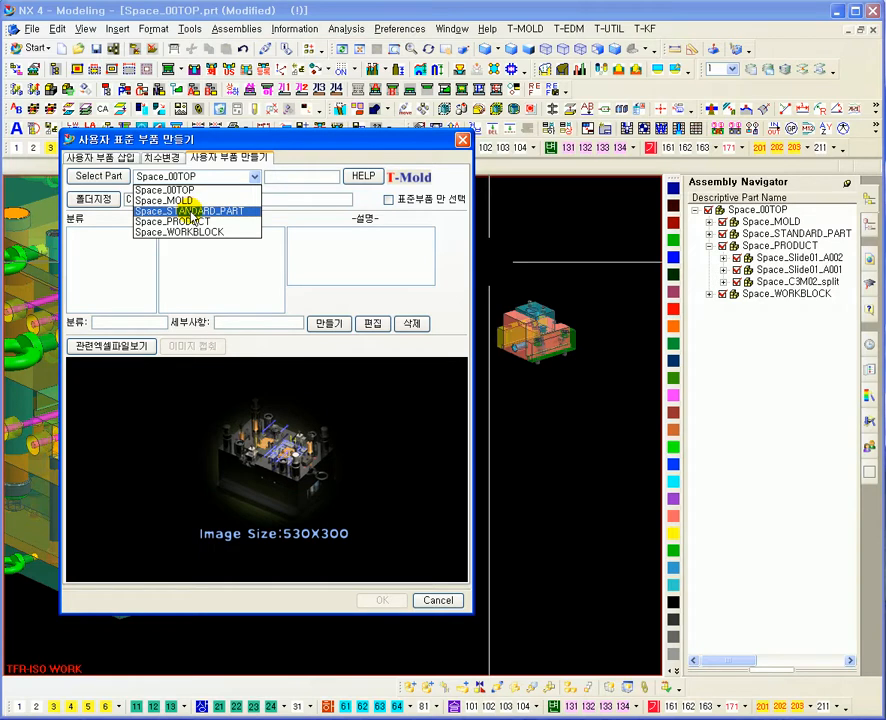
pyautogui.click(193, 211)
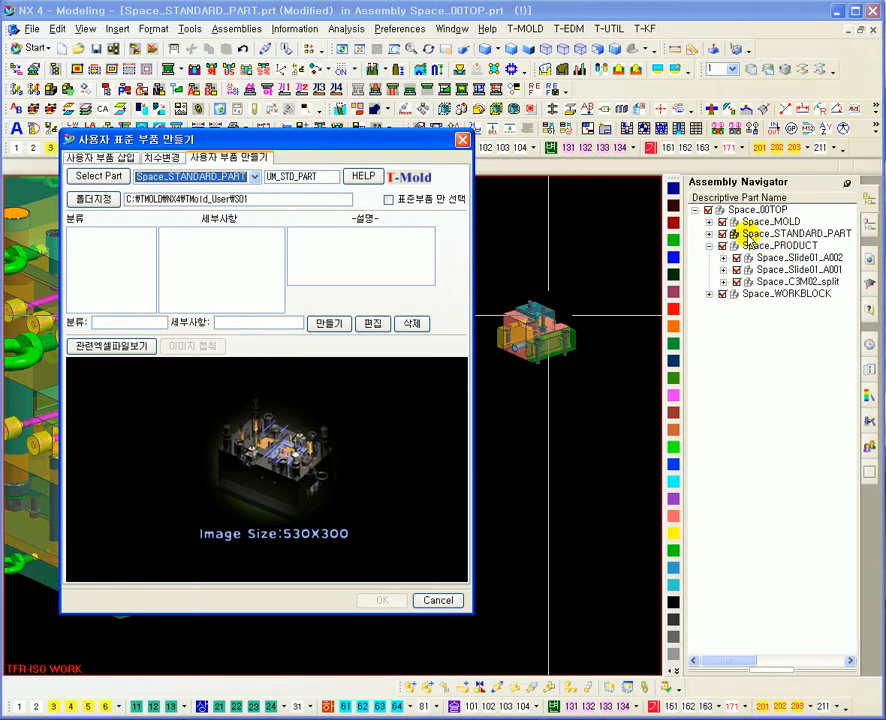
pyautogui.click(211, 180)
pyautogui.click(193, 191)
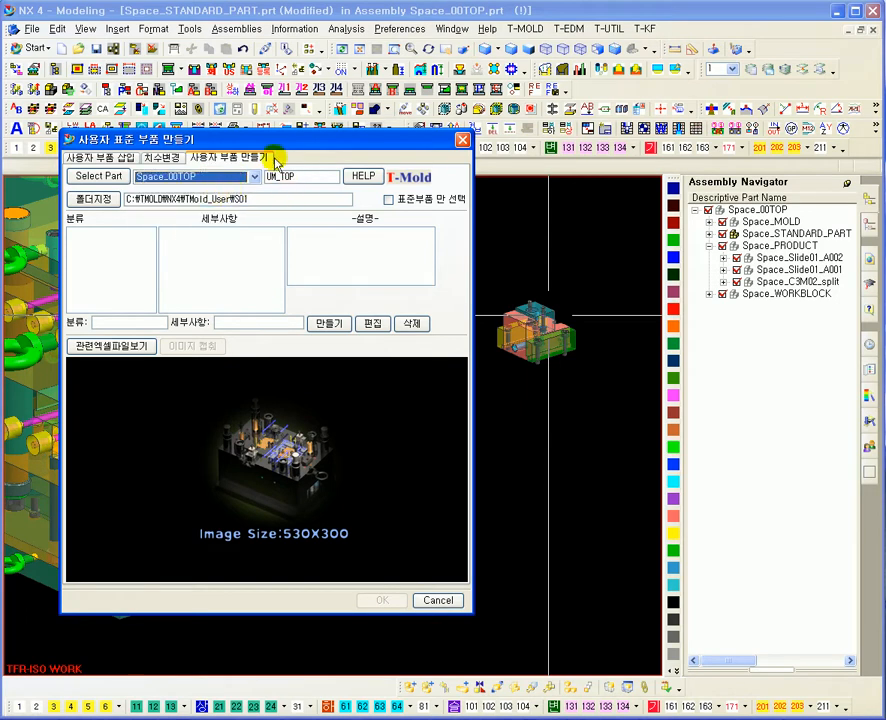
pyautogui.moveTo(262, 140); pyautogui.dragTo(270, 154)
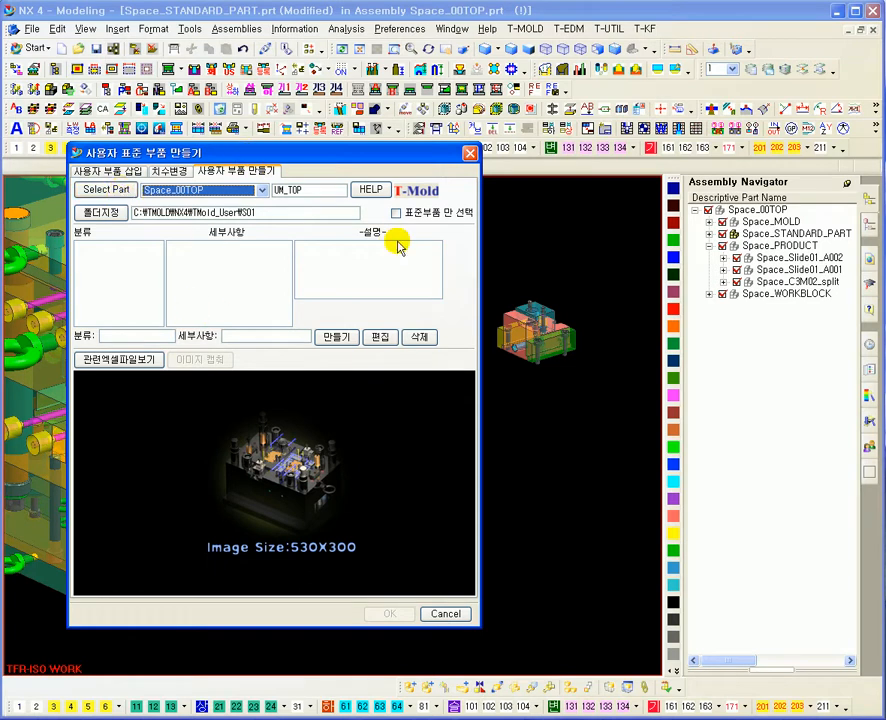
pyautogui.moveTo(282, 158); pyautogui.dragTo(435, 176)
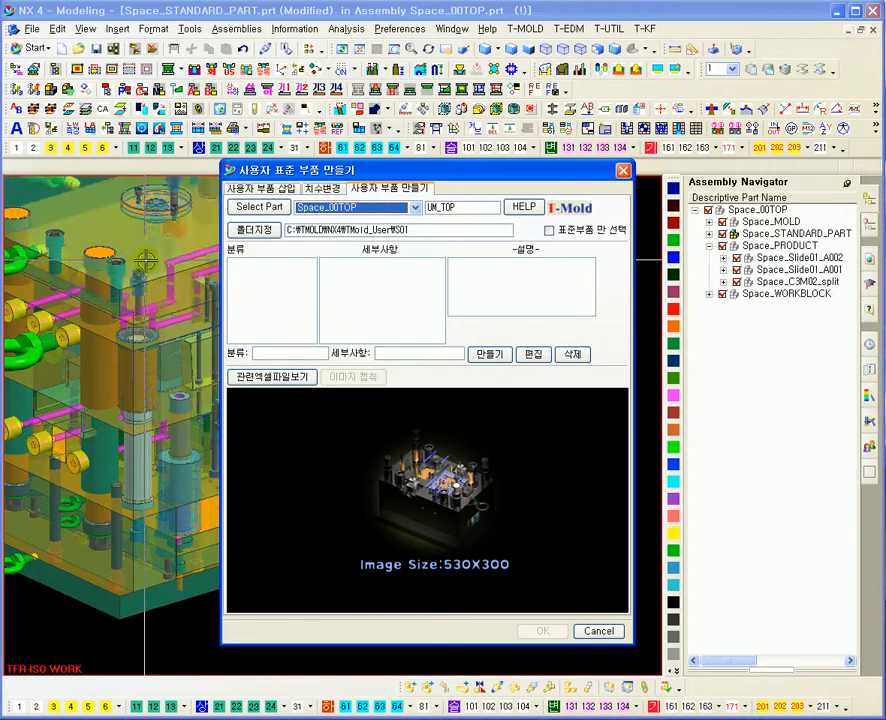
pyautogui.click(244, 208)
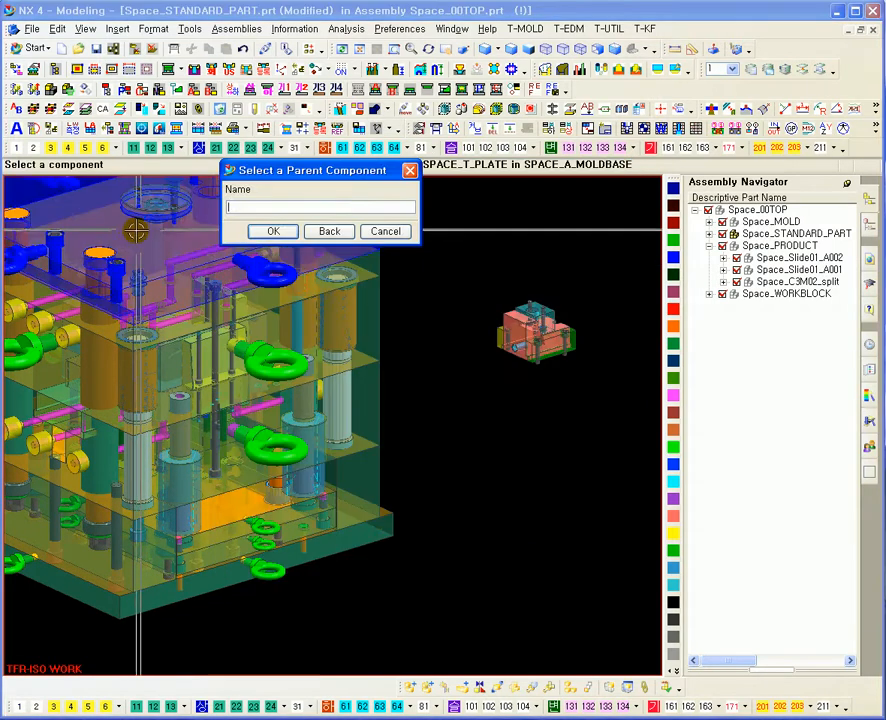
pyautogui.click(388, 231)
pyautogui.moveTo(430, 172); pyautogui.dragTo(363, 160)
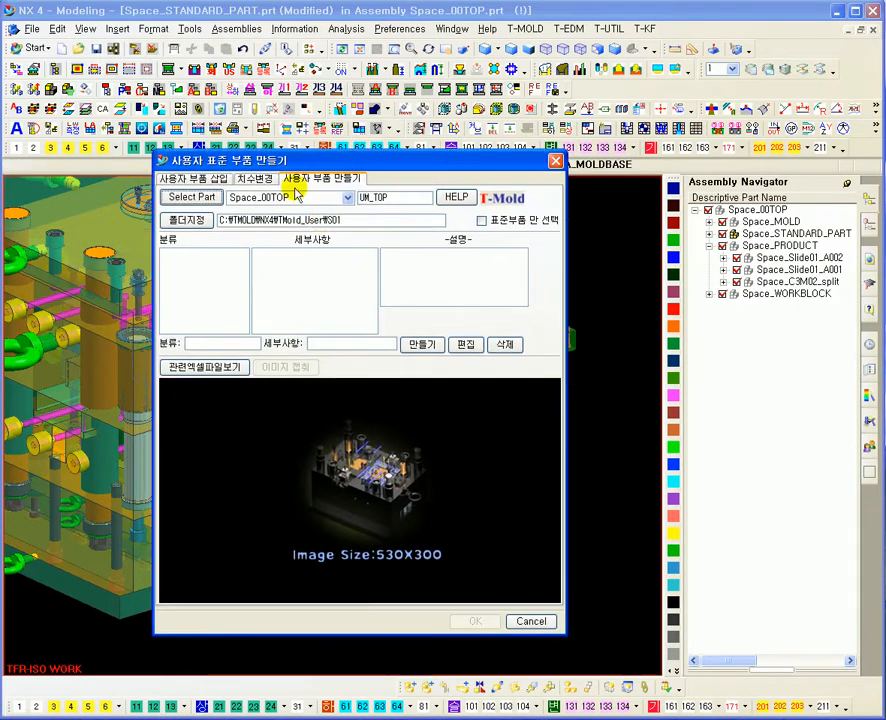
# Open the folder selection for the new user part and browse to C:\TMOLD\NX4\TMold_User
pyautogui.click(198, 222)
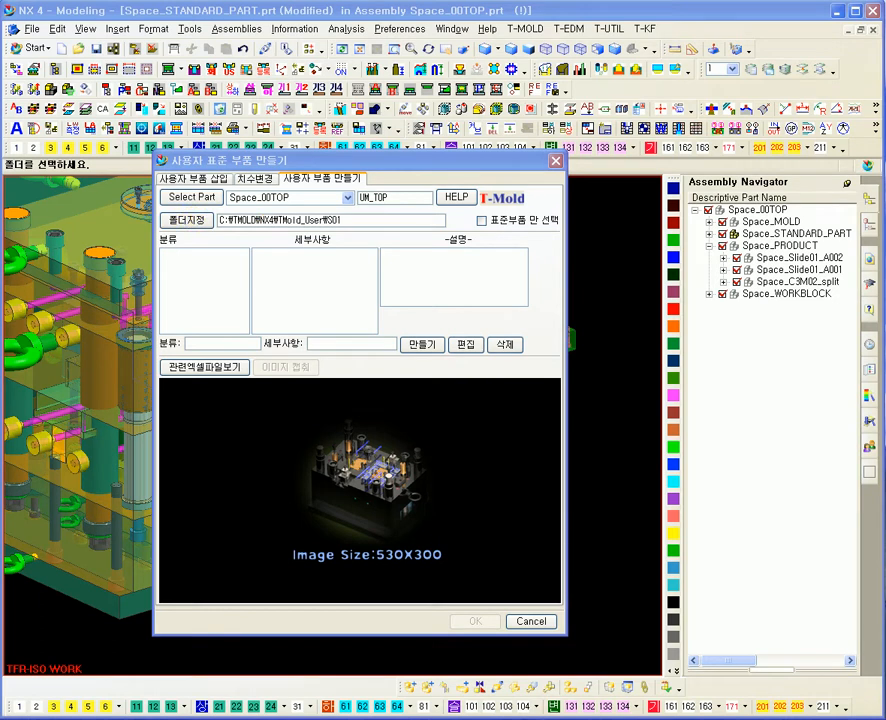
pyautogui.moveTo(357, 241); pyautogui.dragTo(361, 291)
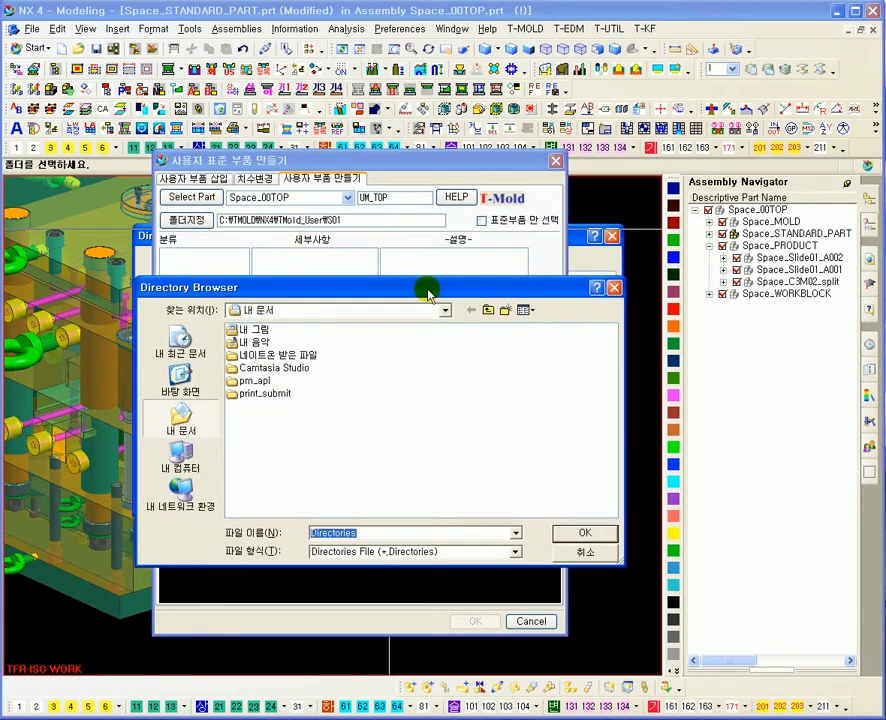
pyautogui.moveTo(530, 296); pyautogui.dragTo(417, 315)
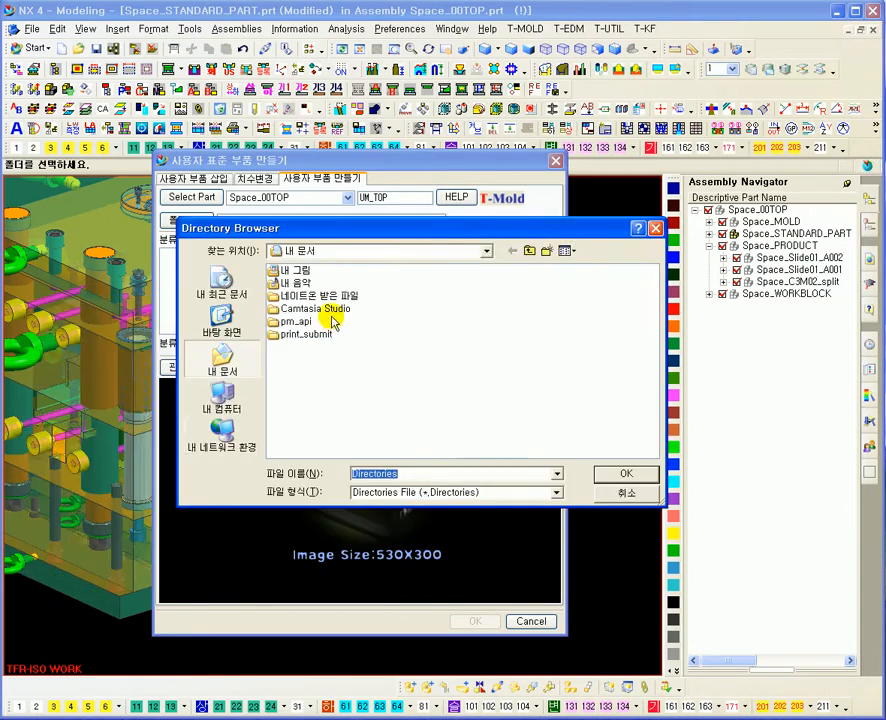
pyautogui.click(224, 398)
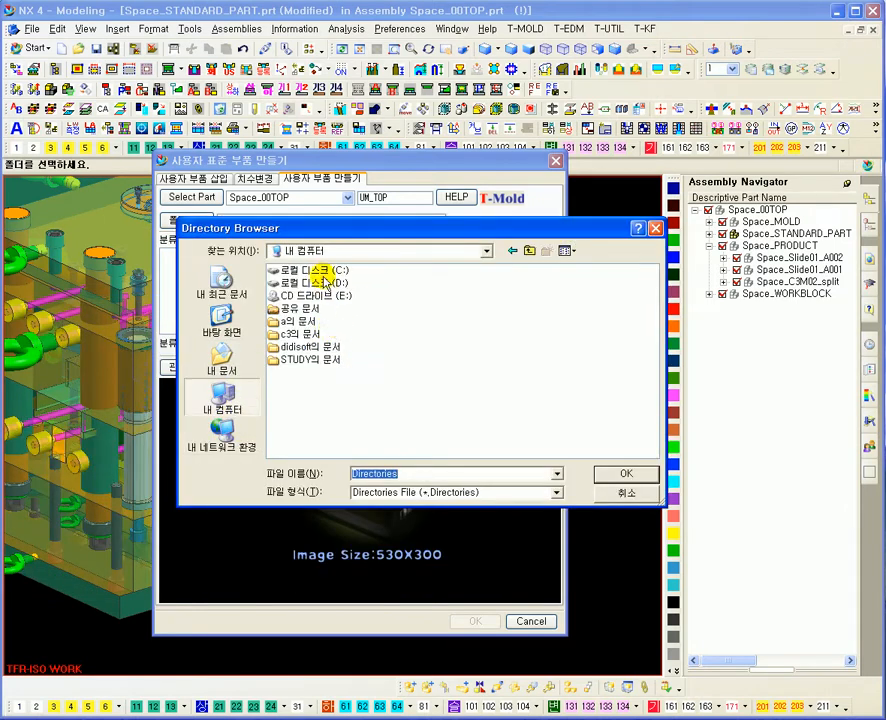
pyautogui.doubleClick(319, 272)
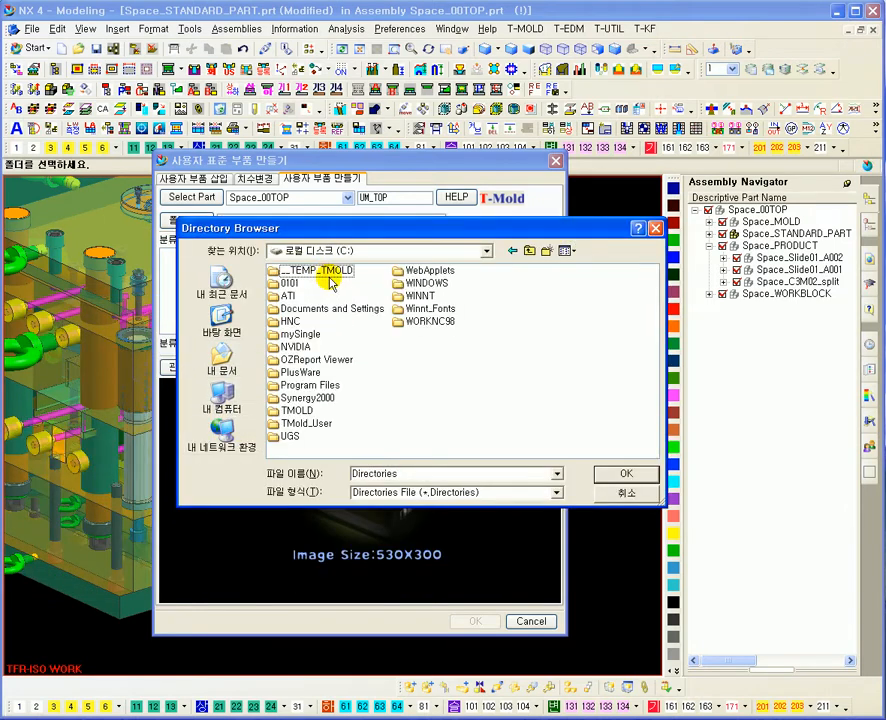
pyautogui.doubleClick(272, 412)
pyautogui.doubleClick(287, 284)
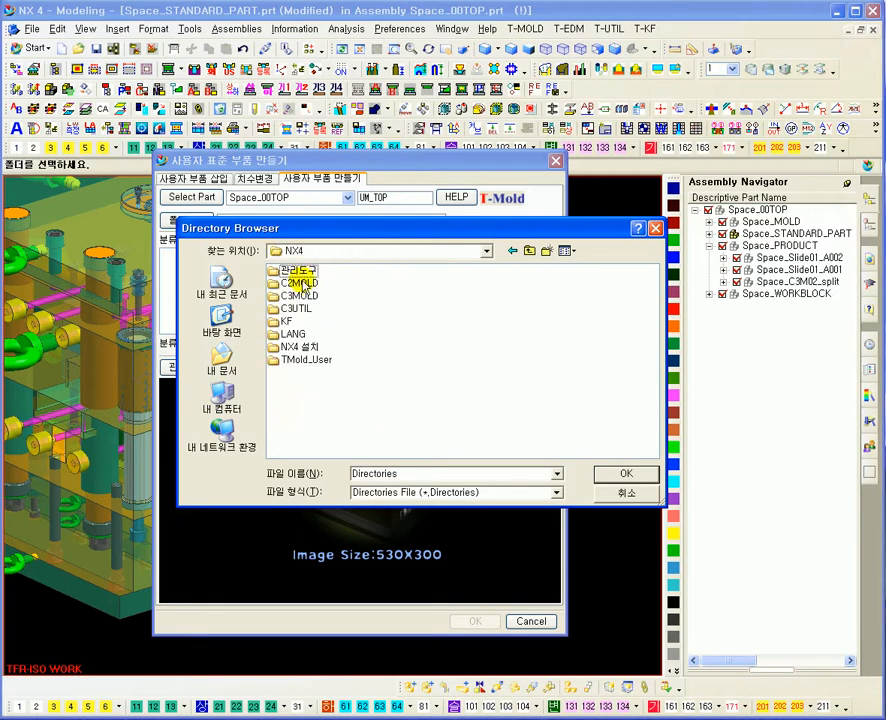
pyautogui.doubleClick(308, 362)
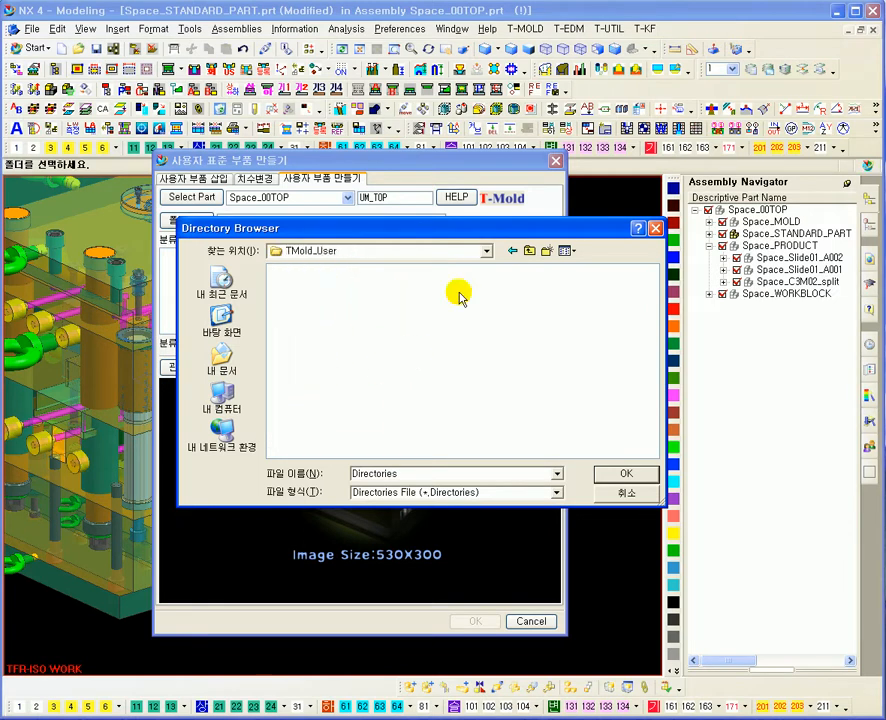
# Create a folder named S01 inside TMold_User and confirm it as the part's save folder with the file name Slide01
pyautogui.moveTo(390, 228); pyautogui.dragTo(597, 262)
pyautogui.rightClick(572, 353)
pyautogui.click(597, 361)
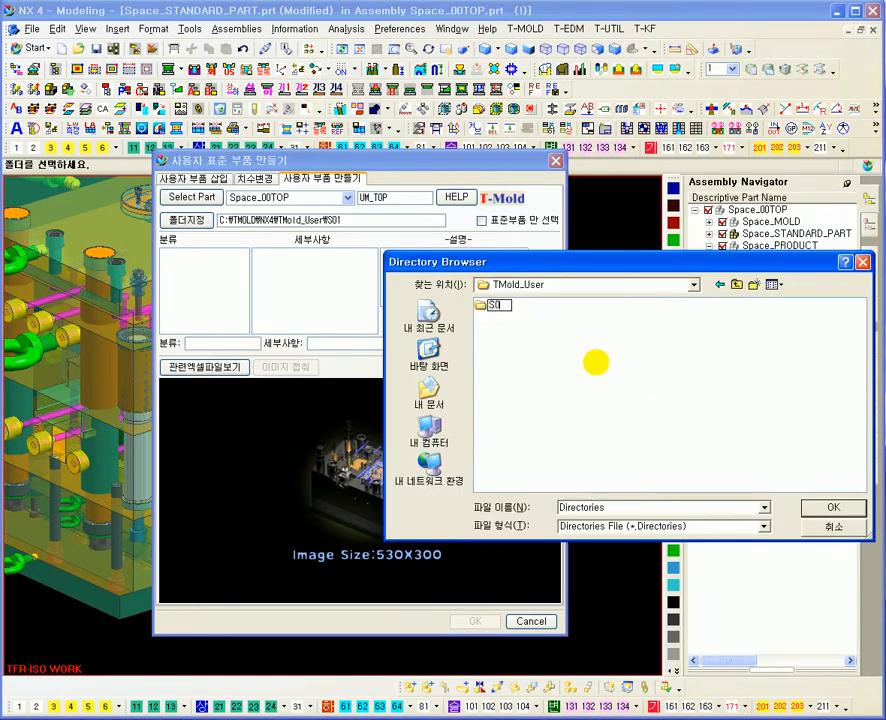
pyautogui.moveTo(597, 261); pyautogui.dragTo(528, 272)
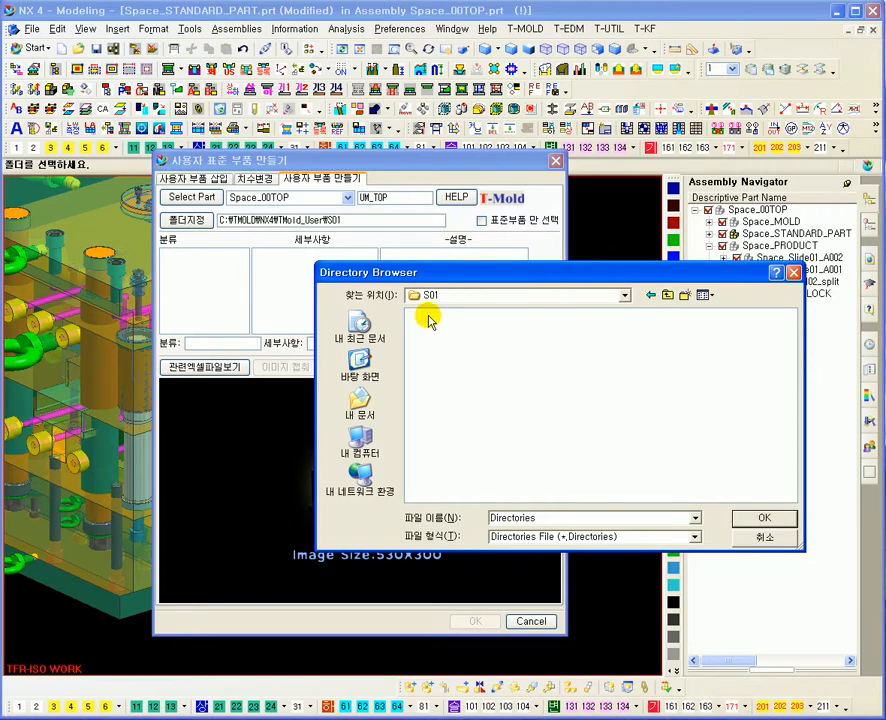
pyautogui.doubleClick(512, 511)
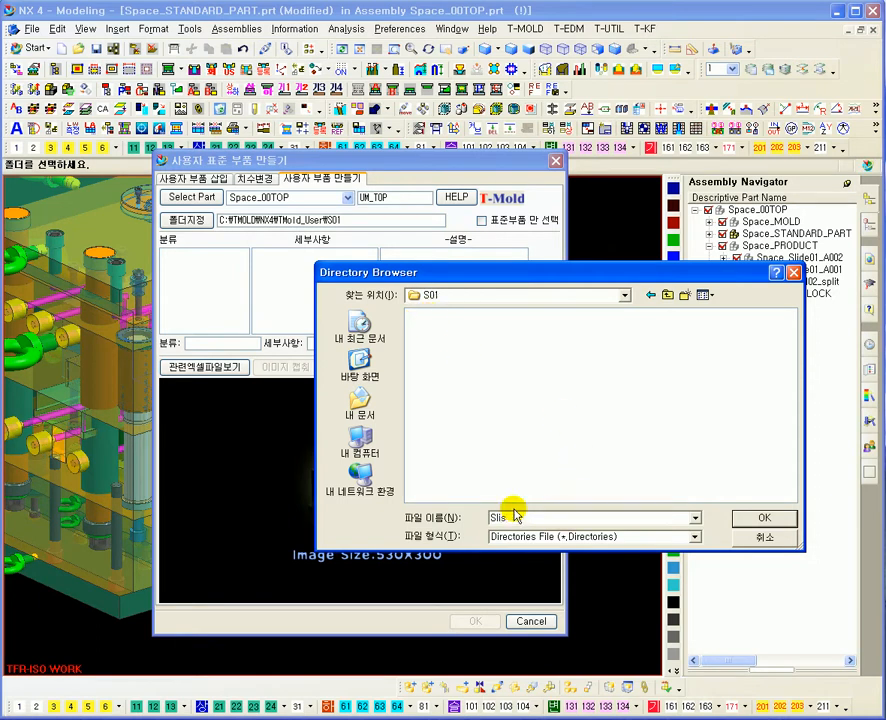
pyautogui.write('Slide01')
pyautogui.click(756, 520)
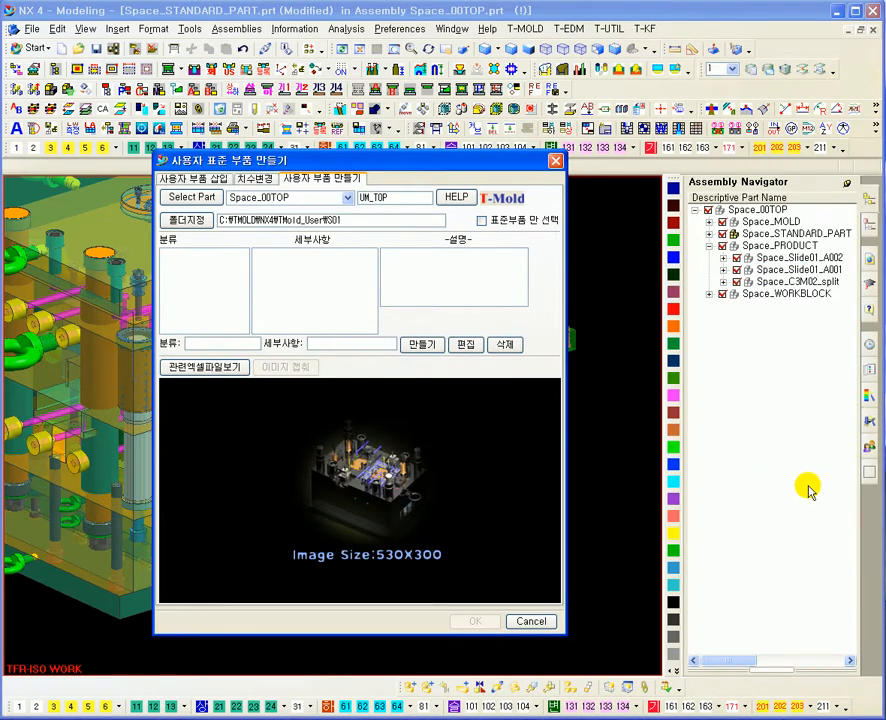
# Enter category Slide01, detail 티몰드업체타입, and the description lines 스트로크10 and 스프링10 for the new part
pyautogui.moveTo(371, 160); pyautogui.dragTo(467, 159)
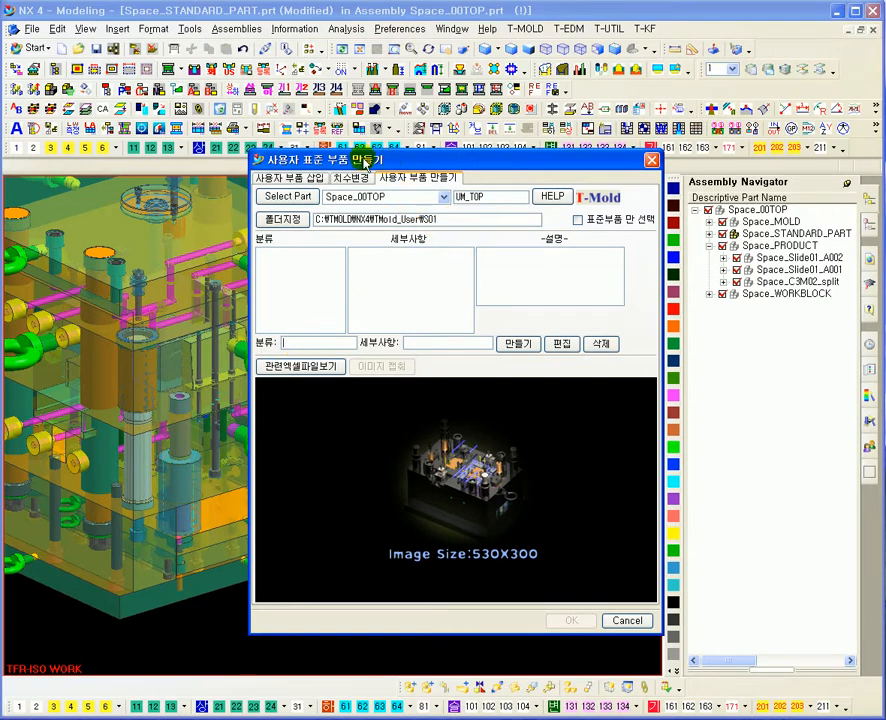
pyautogui.moveTo(390, 160); pyautogui.dragTo(375, 146)
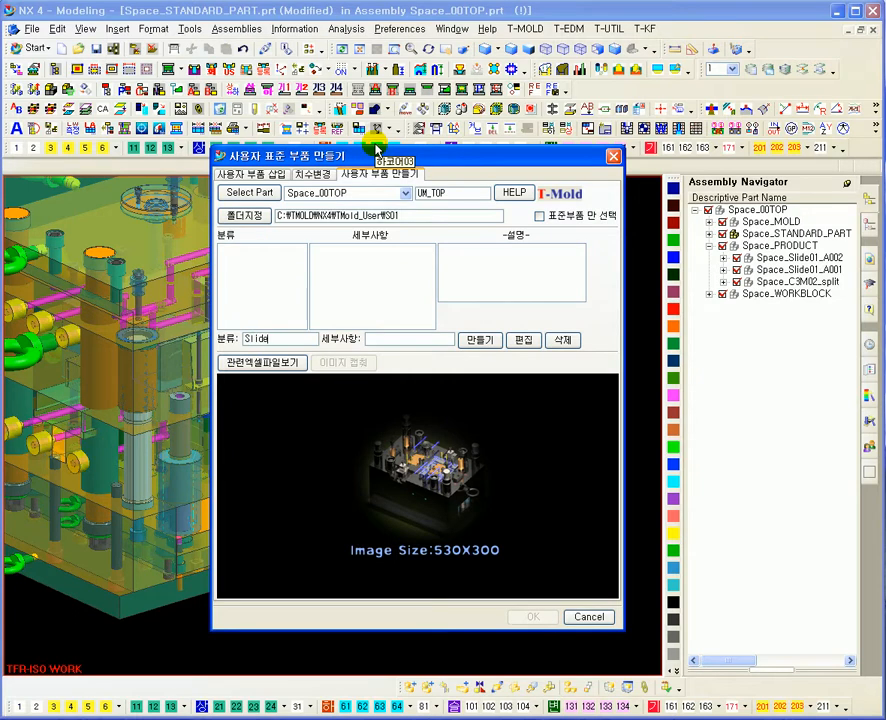
pyautogui.write('1')
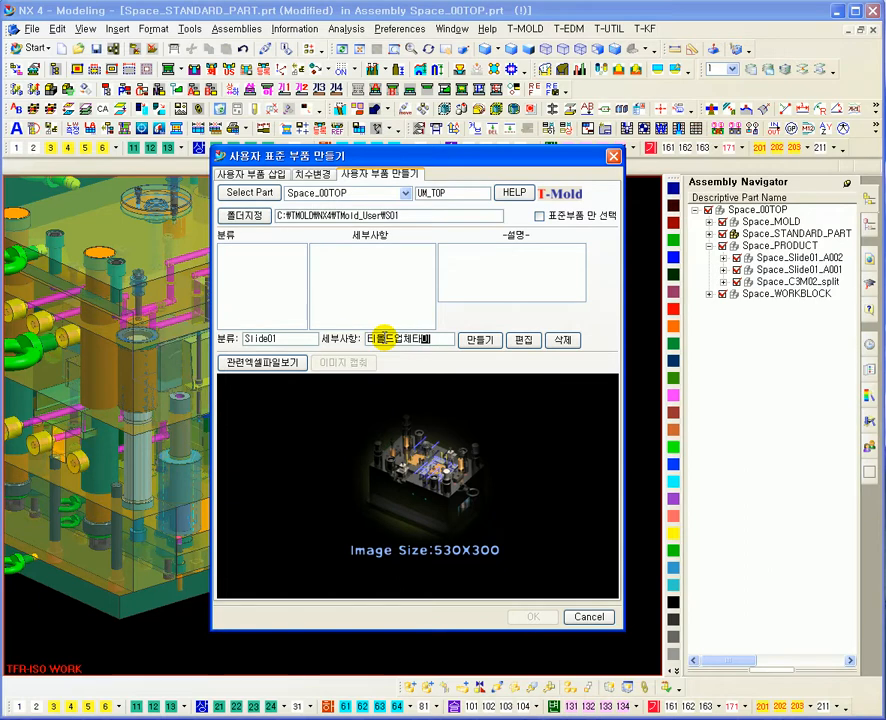
pyautogui.click(494, 268)
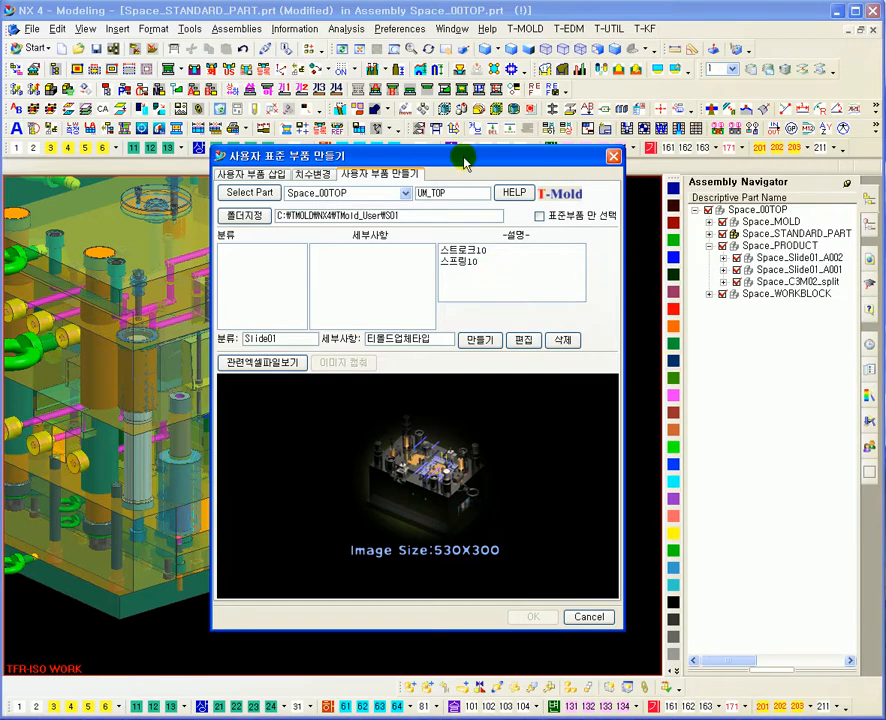
# Bring the slide assembly into view enlarged beside the part creation dialog
pyautogui.moveTo(467, 157); pyautogui.dragTo(339, 160)
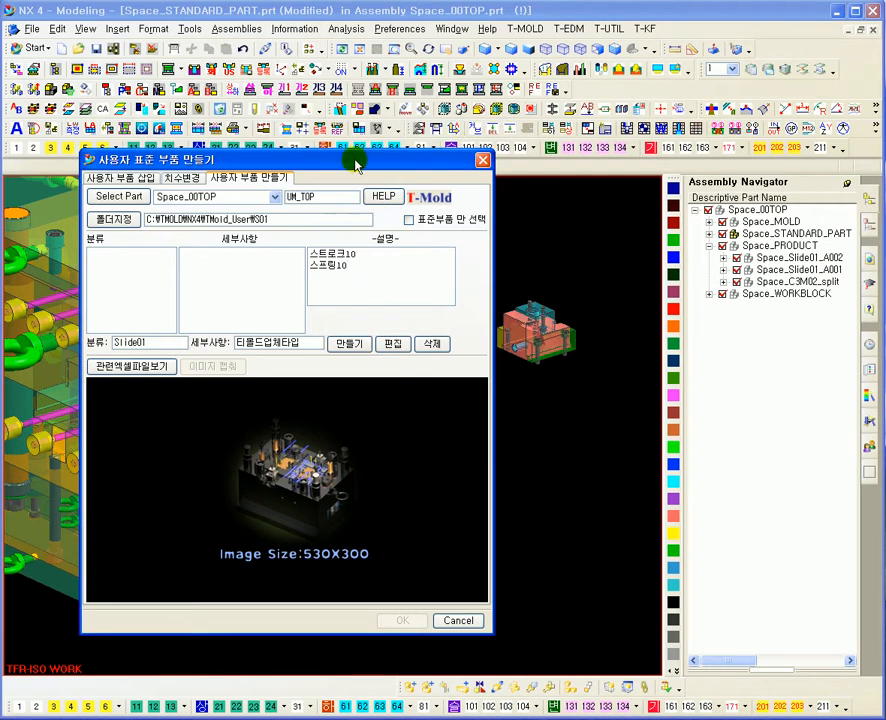
pyautogui.moveTo(396, 168); pyautogui.dragTo(441, 164)
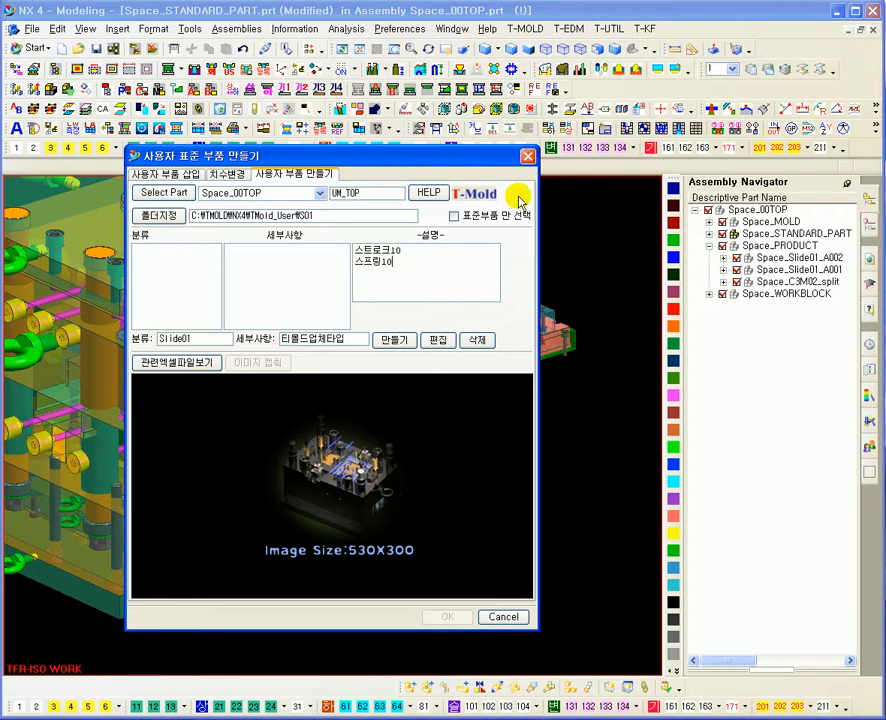
pyautogui.moveTo(453, 157); pyautogui.dragTo(615, 215)
pyautogui.moveTo(165, 205); pyautogui.dragTo(458, 198, button='middle')
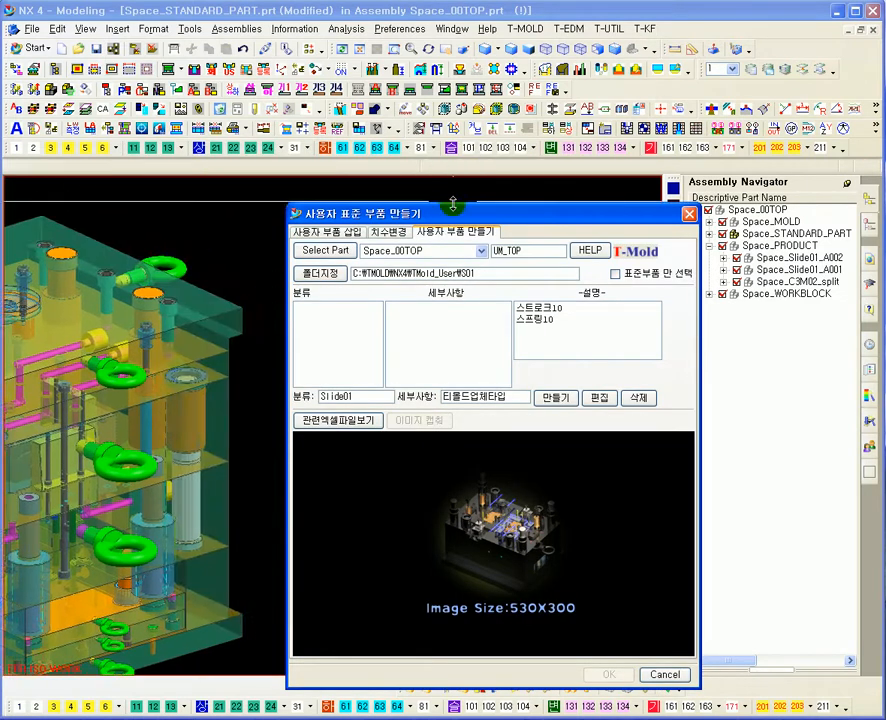
pyautogui.moveTo(563, 209); pyautogui.dragTo(724, 176)
pyautogui.keyDown('shift'); pyautogui.moveTo(371, 251); pyautogui.dragTo(309, 211, button='middle'); pyautogui.keyUp('shift')
pyautogui.keyDown('ctrl'); pyautogui.moveTo(328, 400); pyautogui.dragTo(375, 483, button='middle'); pyautogui.keyUp('ctrl')
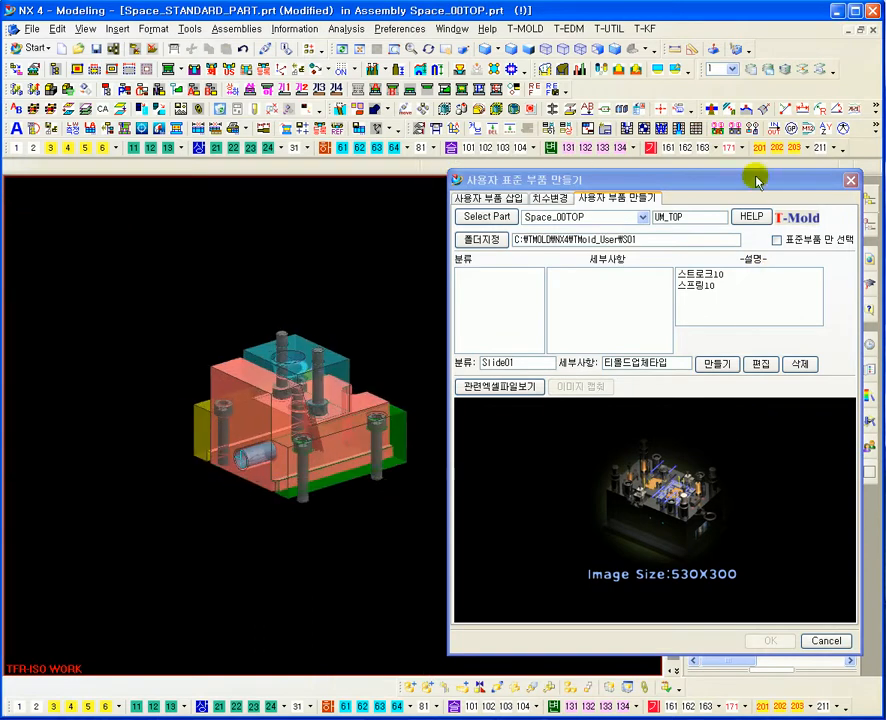
pyautogui.moveTo(758, 184); pyautogui.dragTo(716, 127)
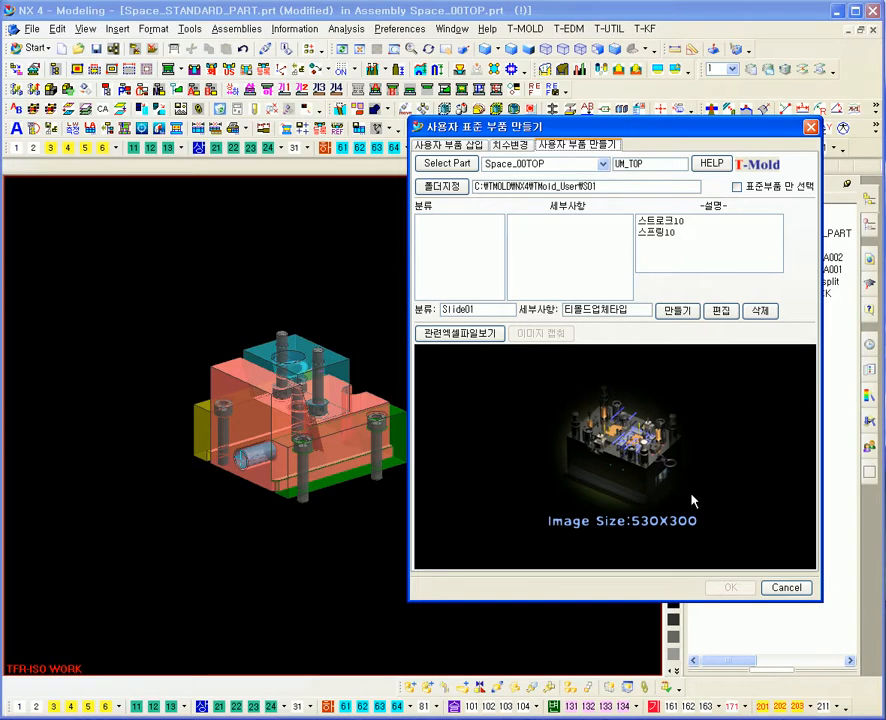
pyautogui.moveTo(748, 128); pyautogui.dragTo(715, 159)
# Restore the part window to a smaller size and frame the whole slide assembly in it, clear of the dialog
pyautogui.click(861, 31)
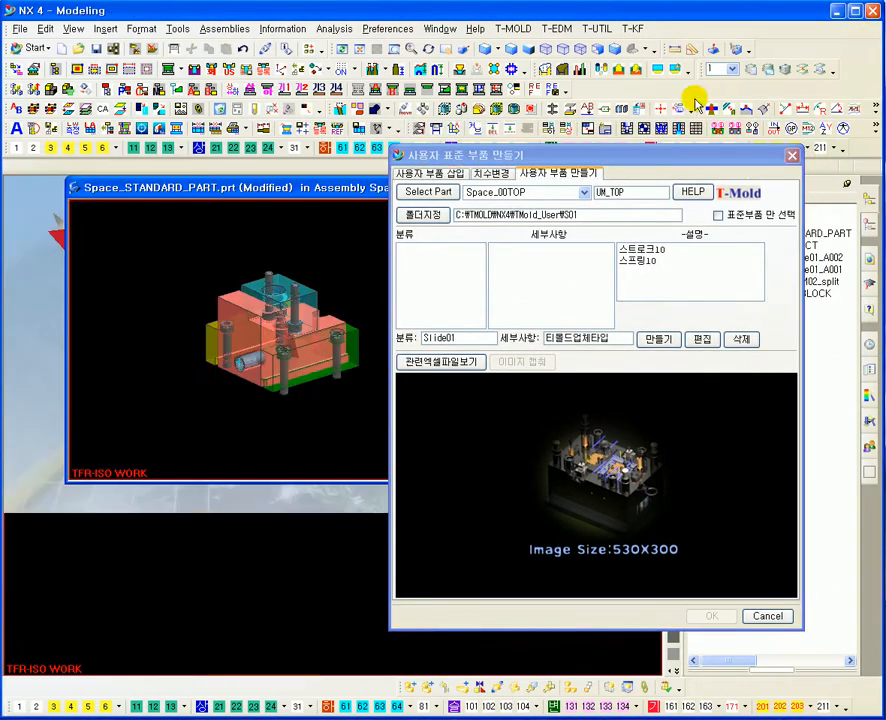
pyautogui.moveTo(320, 189); pyautogui.dragTo(288, 201)
pyautogui.moveTo(585, 156); pyautogui.dragTo(667, 164)
pyautogui.scroll(2, 325, 304)
pyautogui.scroll(2, 325, 304)
pyautogui.scroll(-2, 378, 361)
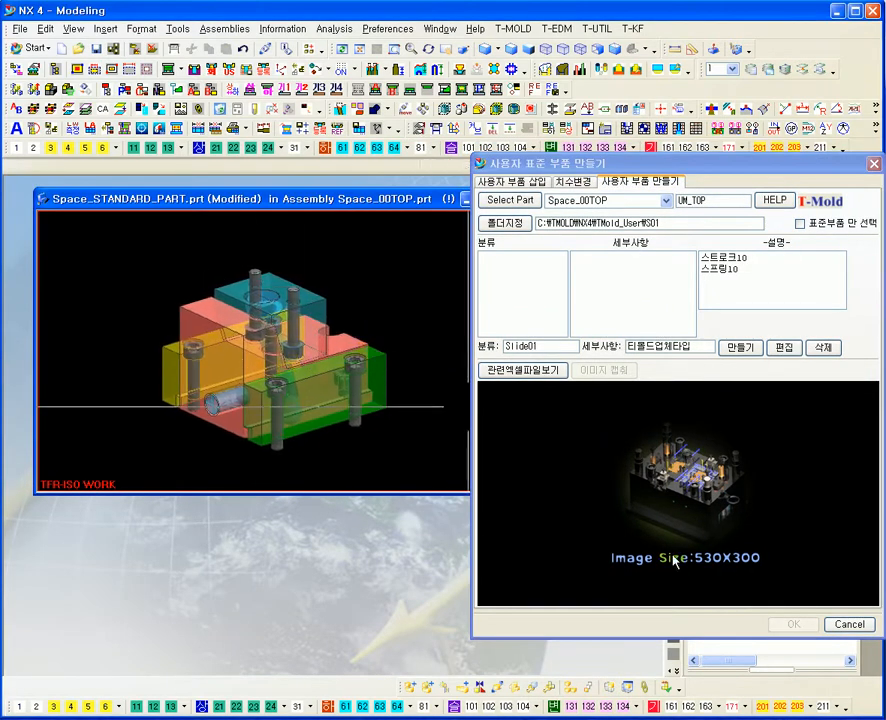
pyautogui.moveTo(666, 163); pyautogui.dragTo(638, 134)
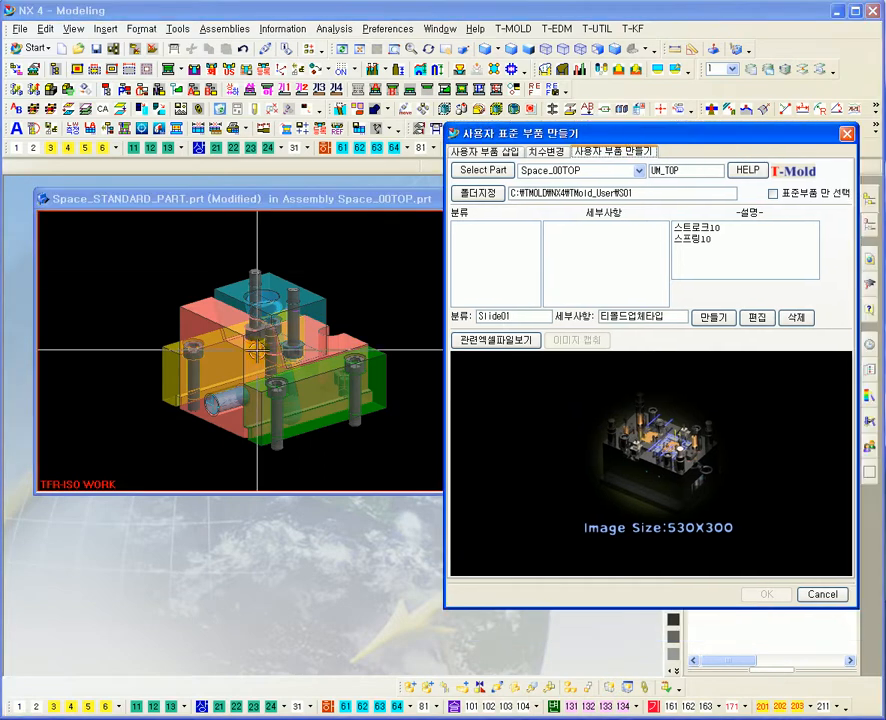
pyautogui.scroll(-1, 258, 350)
pyautogui.moveTo(542, 131); pyautogui.dragTo(563, 265)
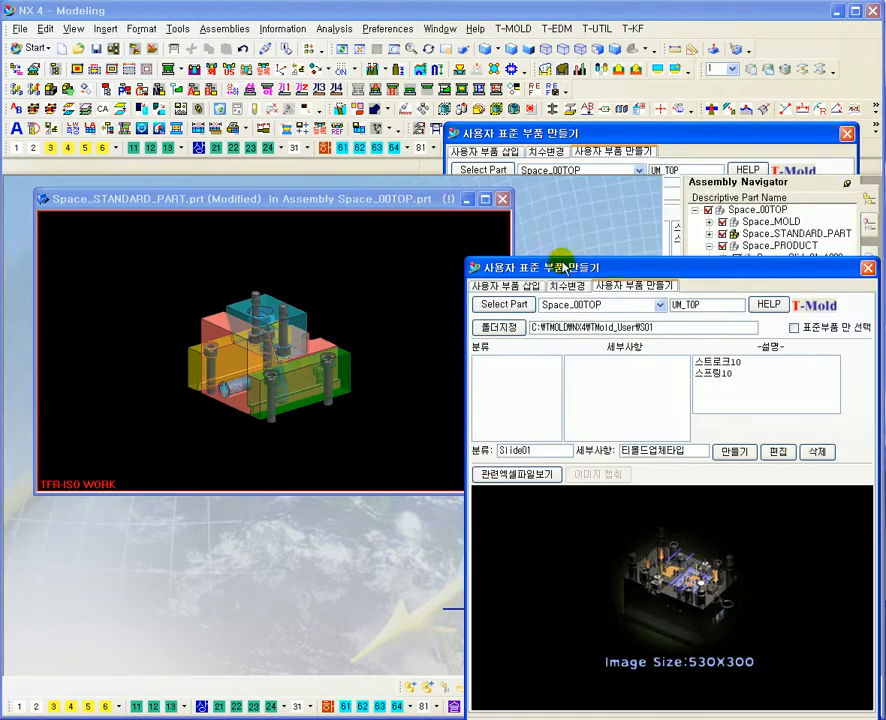
pyautogui.moveTo(436, 192); pyautogui.dragTo(430, 185)
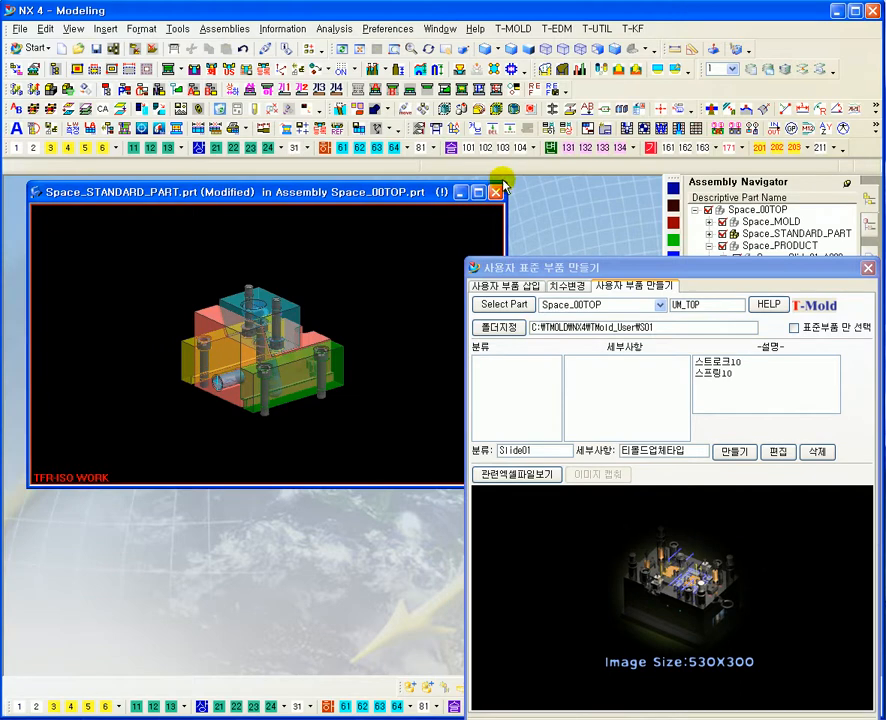
pyautogui.moveTo(563, 267); pyautogui.dragTo(482, 168)
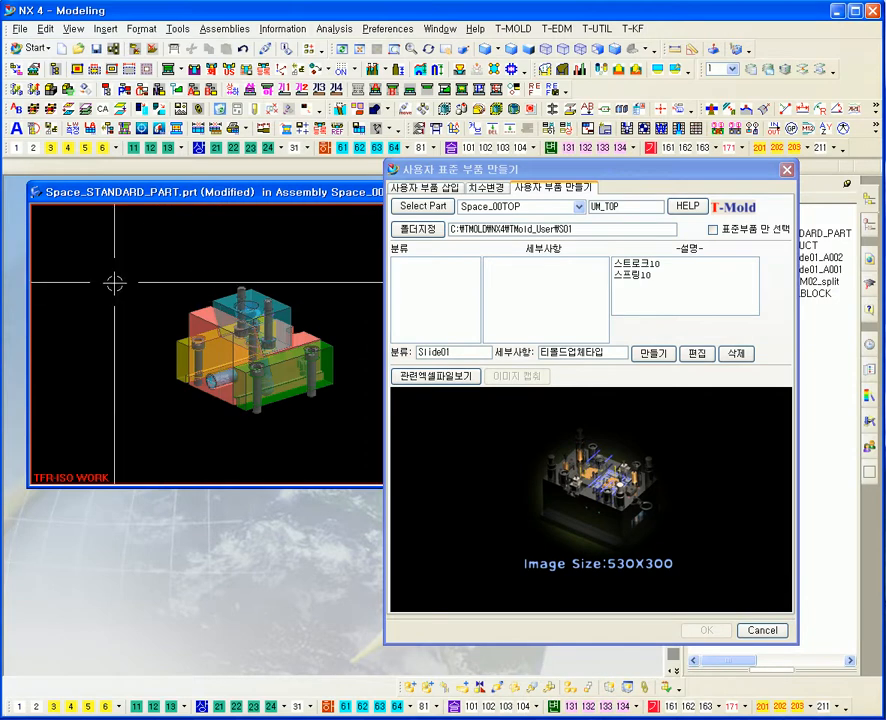
pyautogui.moveTo(562, 168); pyautogui.dragTo(523, 126)
pyautogui.moveTo(693, 129); pyautogui.dragTo(642, 114)
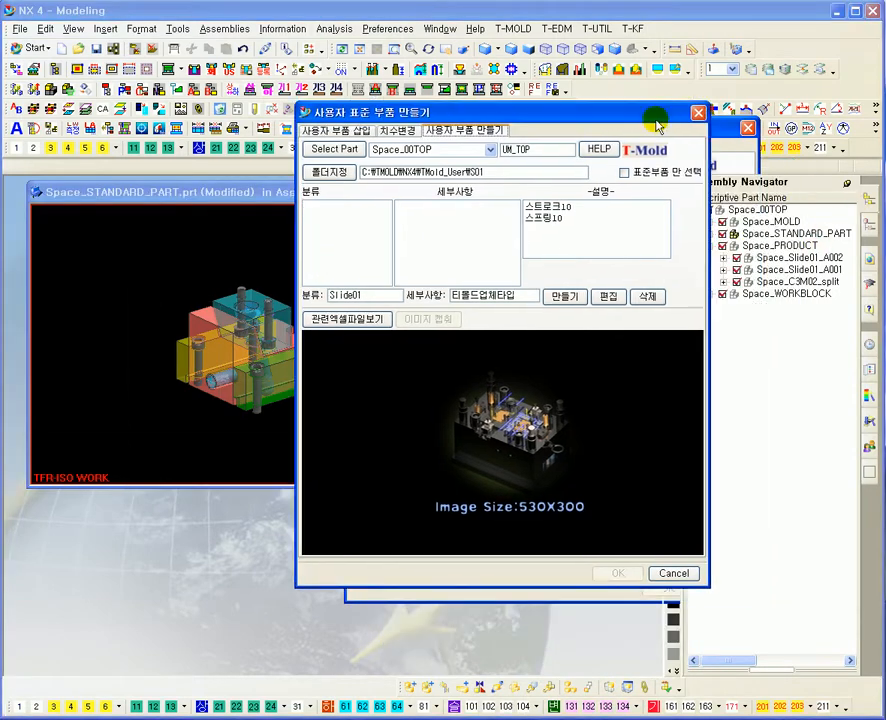
# Make Space_Slide01_A002 the work part and start creating the user standard part from it
pyautogui.doubleClick(795, 260)
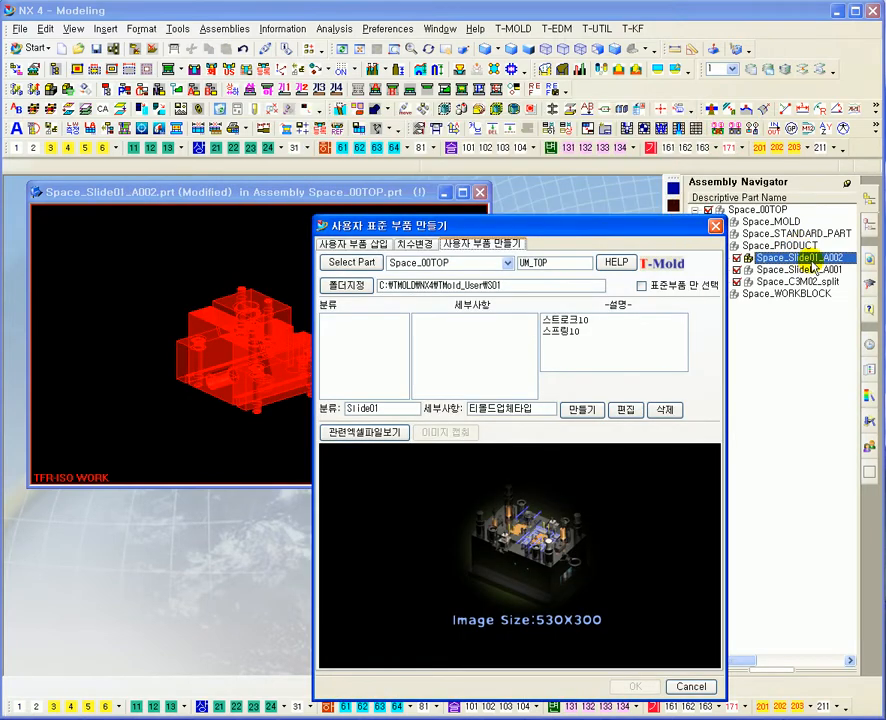
pyautogui.click(602, 229)
pyautogui.moveTo(602, 229); pyautogui.dragTo(677, 126)
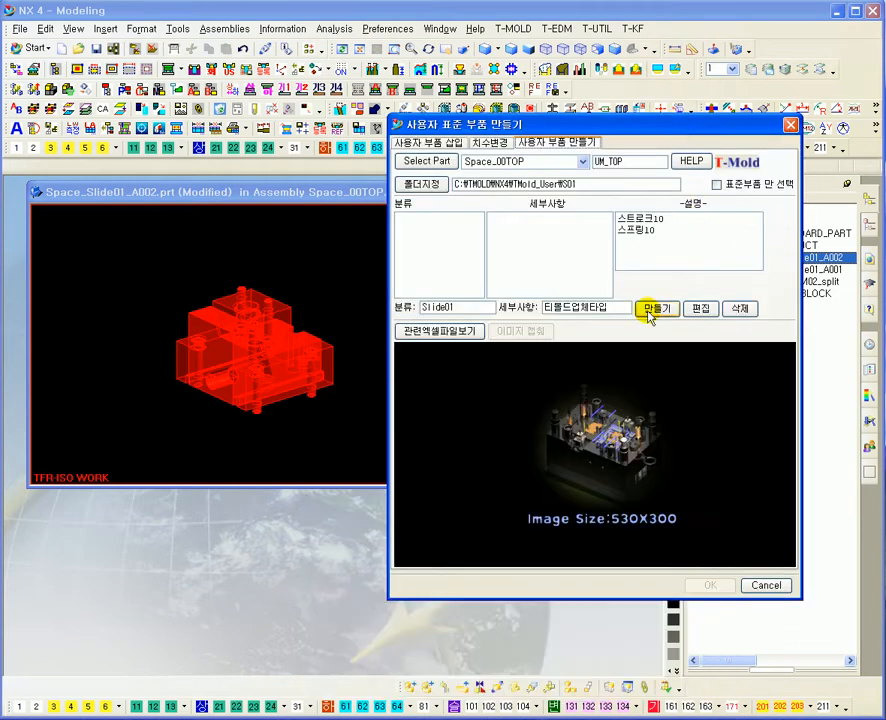
pyautogui.click(651, 310)
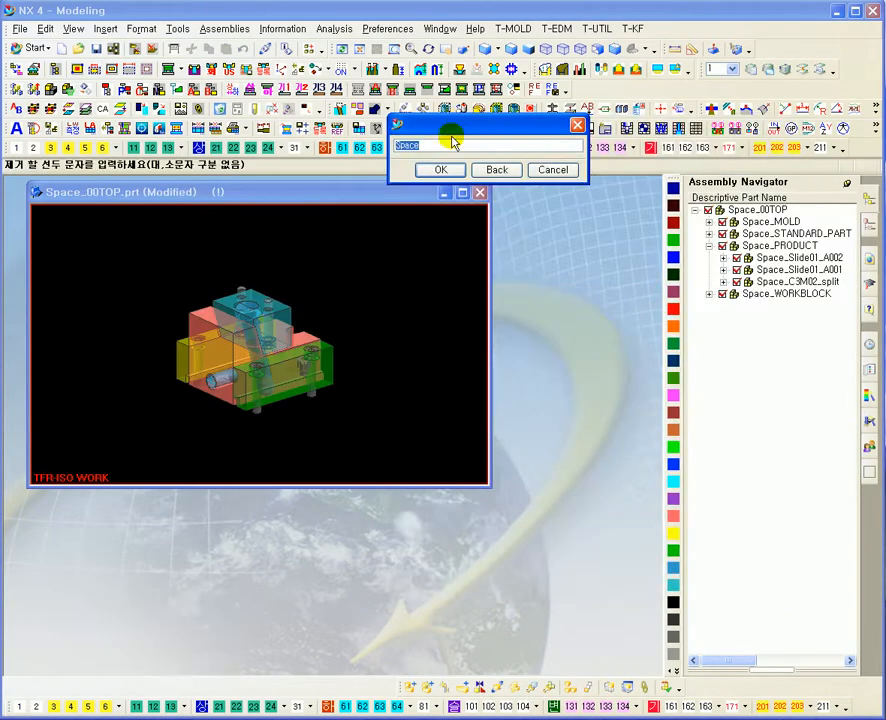
# Confirm Space as the leading text to remove from the part names
pyautogui.moveTo(451, 123); pyautogui.dragTo(429, 274)
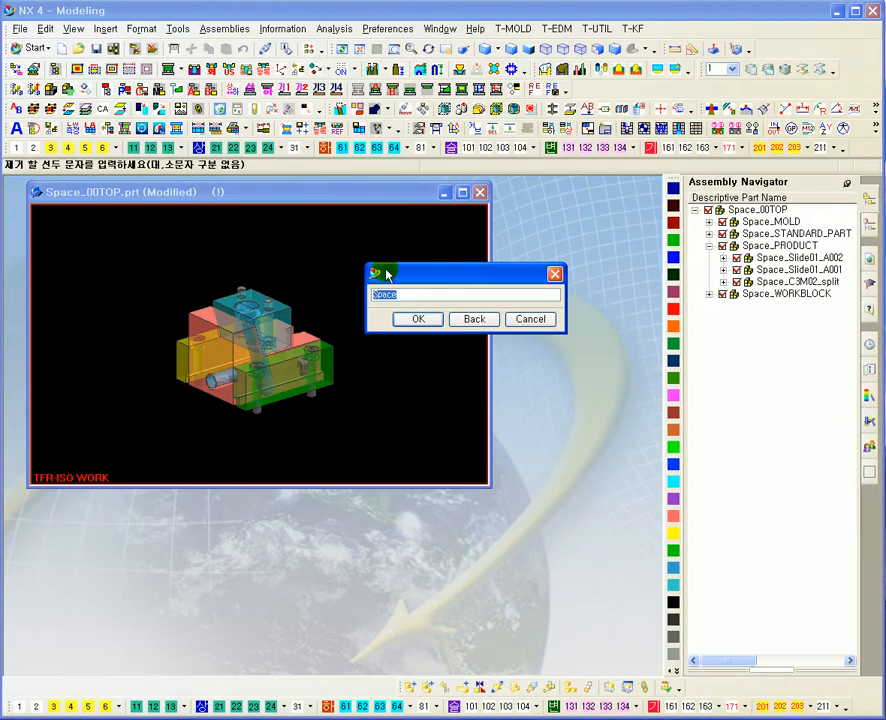
pyautogui.moveTo(388, 274); pyautogui.dragTo(375, 272)
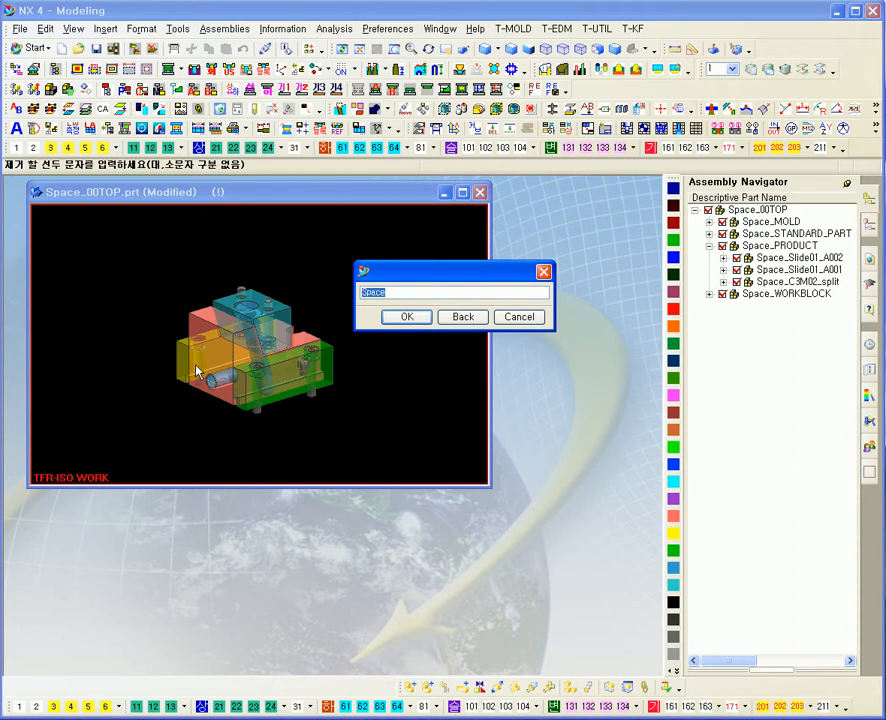
pyautogui.moveTo(398, 293); pyautogui.dragTo(353, 292)
pyautogui.moveTo(400, 294); pyautogui.dragTo(365, 291)
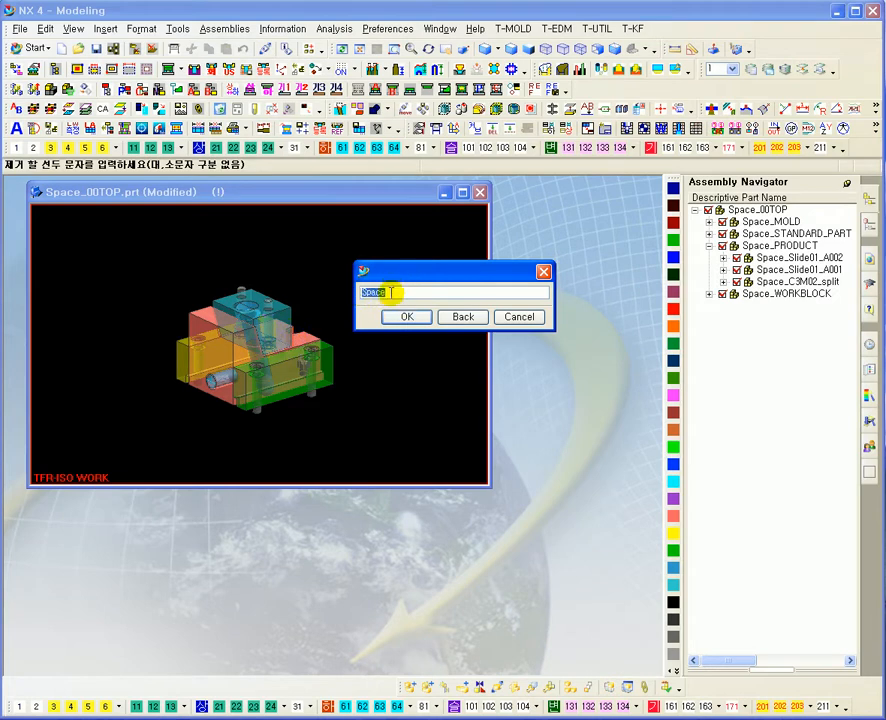
pyautogui.hotkey('shift', 'Right')
pyautogui.hotkey('shift', 'Right')
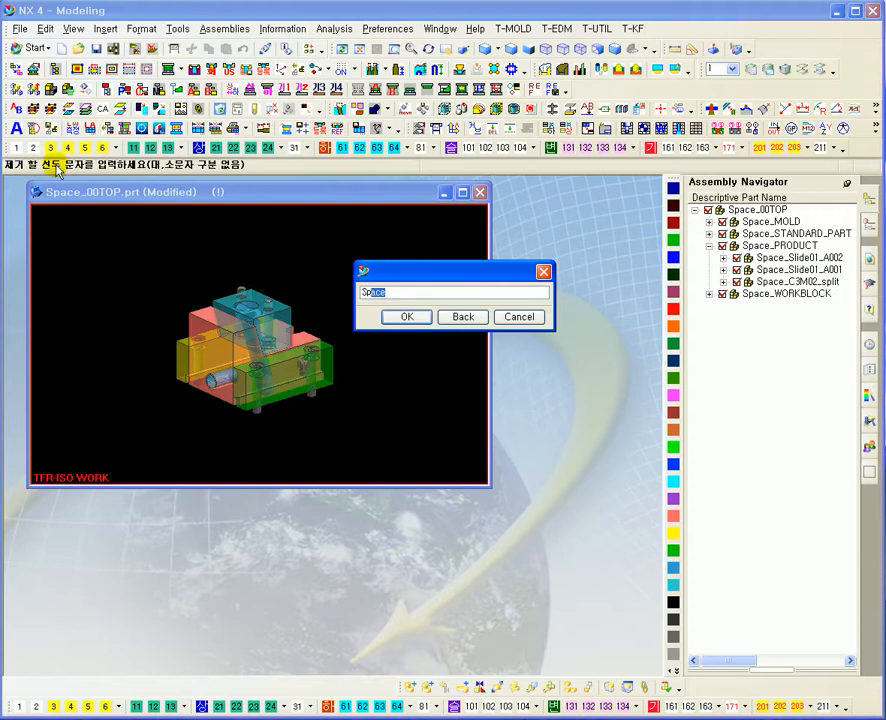
pyautogui.click(402, 318)
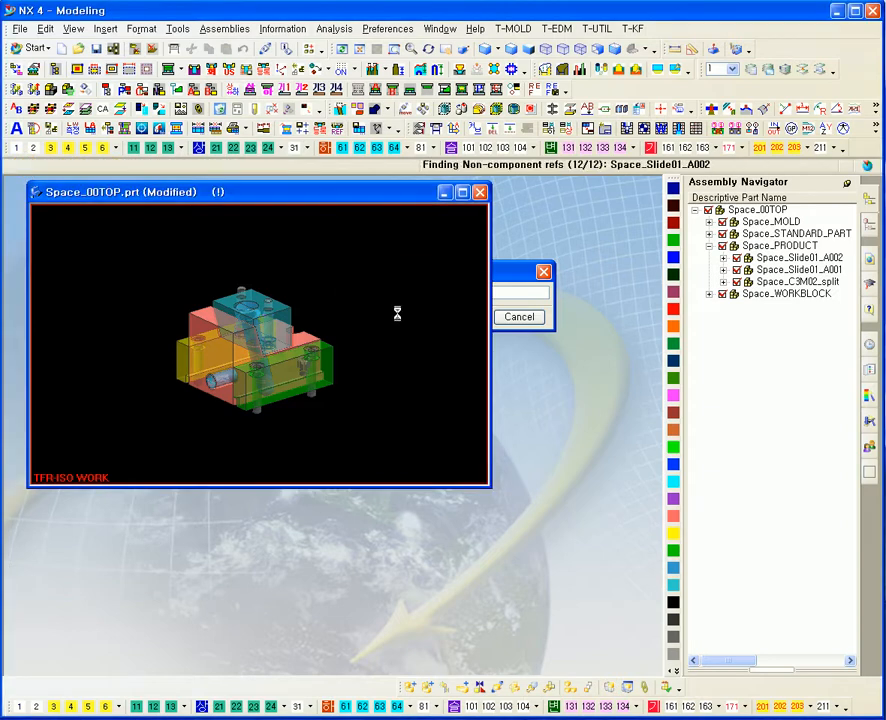
# Accept the proposed destination names for all slide parts and apply the part renaming
pyautogui.moveTo(459, 271); pyautogui.dragTo(465, 240)
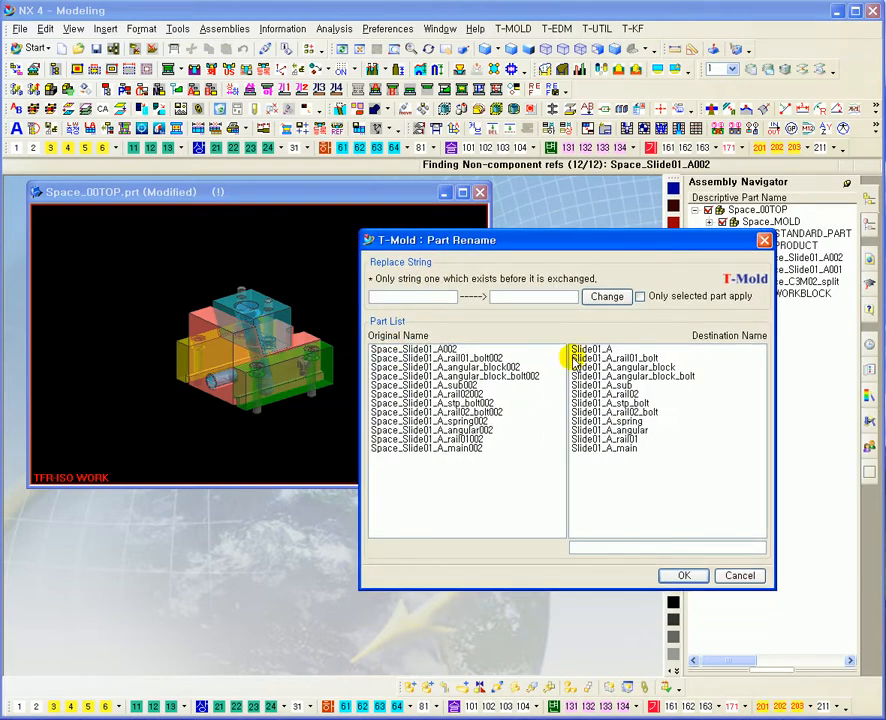
pyautogui.click(683, 576)
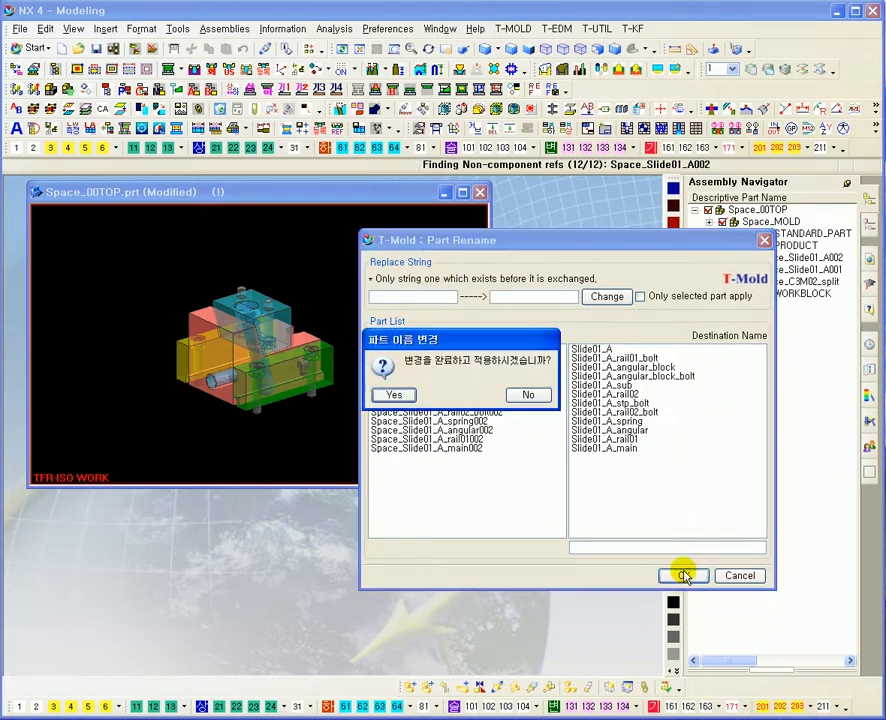
pyautogui.click(399, 396)
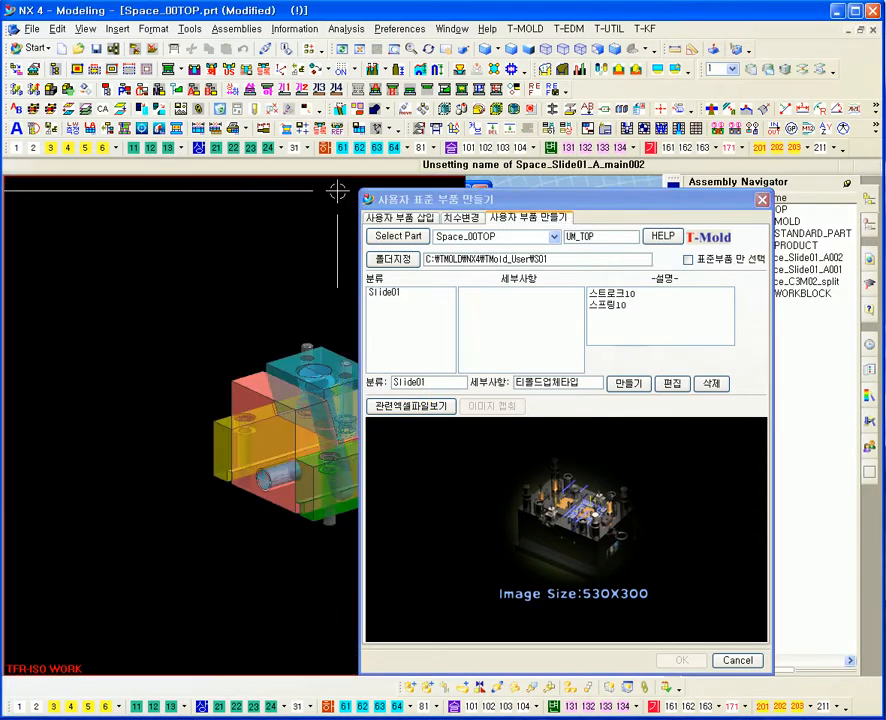
# Check the description and preview image of the registered Slide01 entry 티몰드업체타입, and close the part creation dialog
pyautogui.click(400, 293)
pyautogui.click(494, 294)
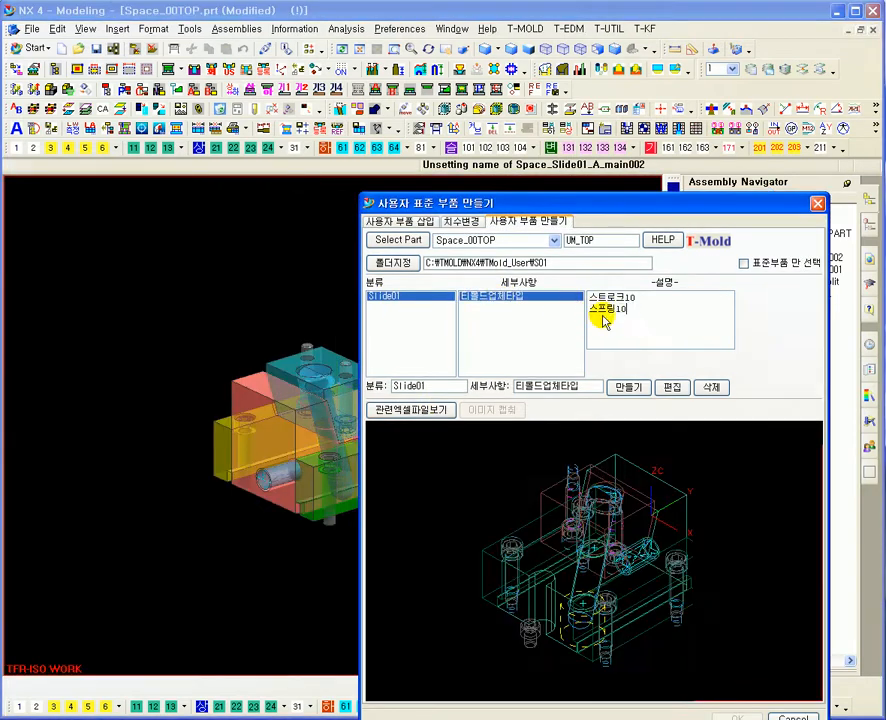
pyautogui.moveTo(619, 200); pyautogui.dragTo(512, 116)
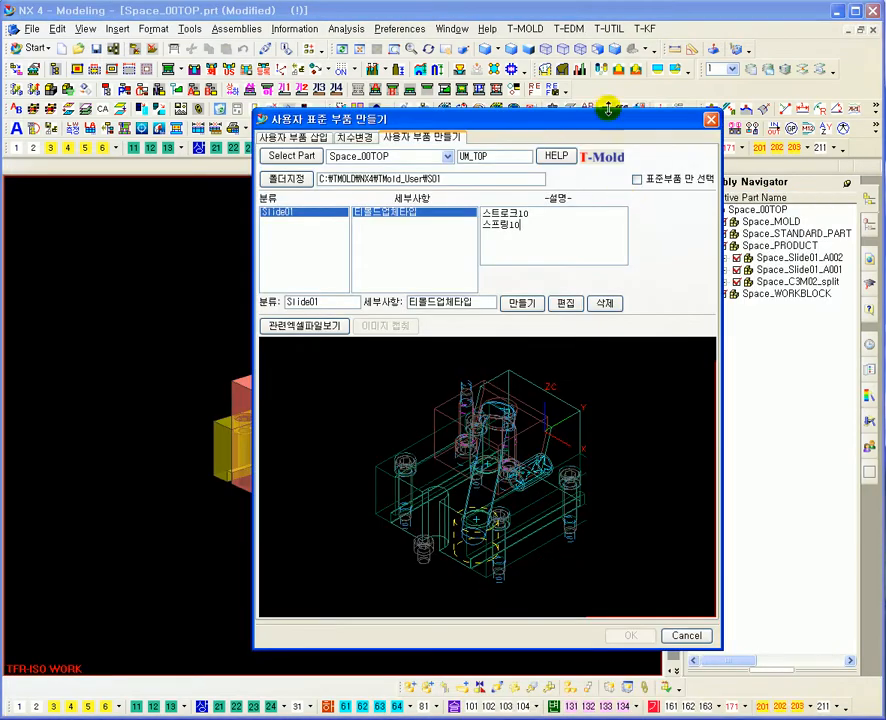
pyautogui.moveTo(604, 123); pyautogui.dragTo(589, 141)
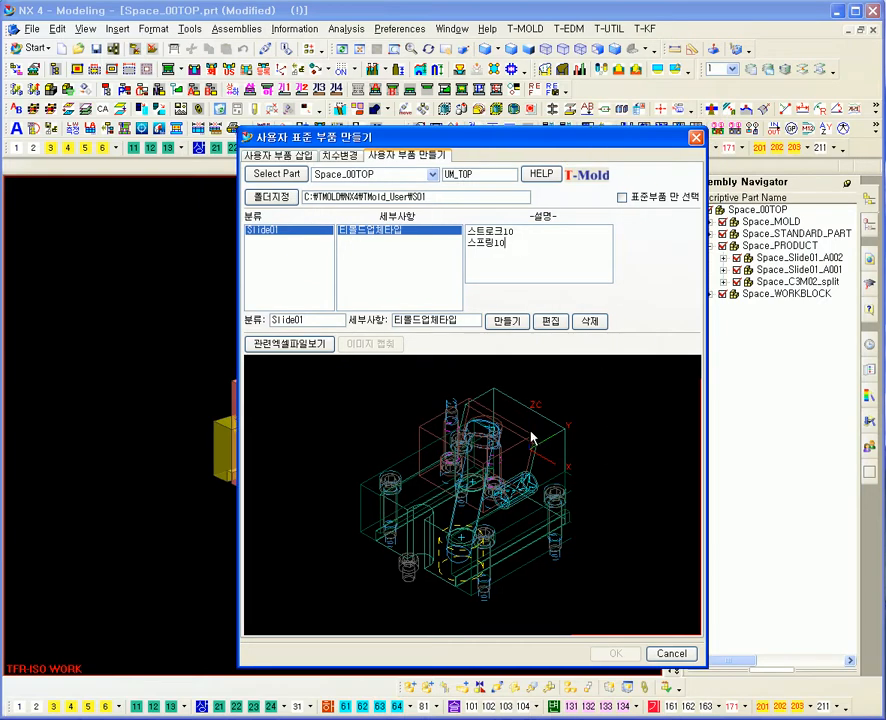
pyautogui.moveTo(400, 138); pyautogui.dragTo(525, 185)
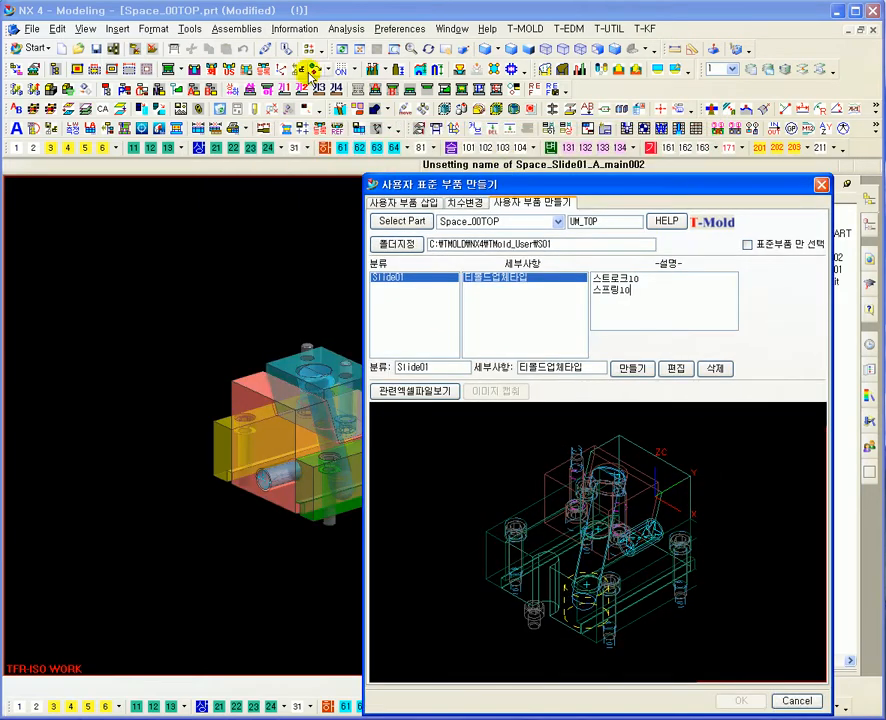
pyautogui.click(303, 110)
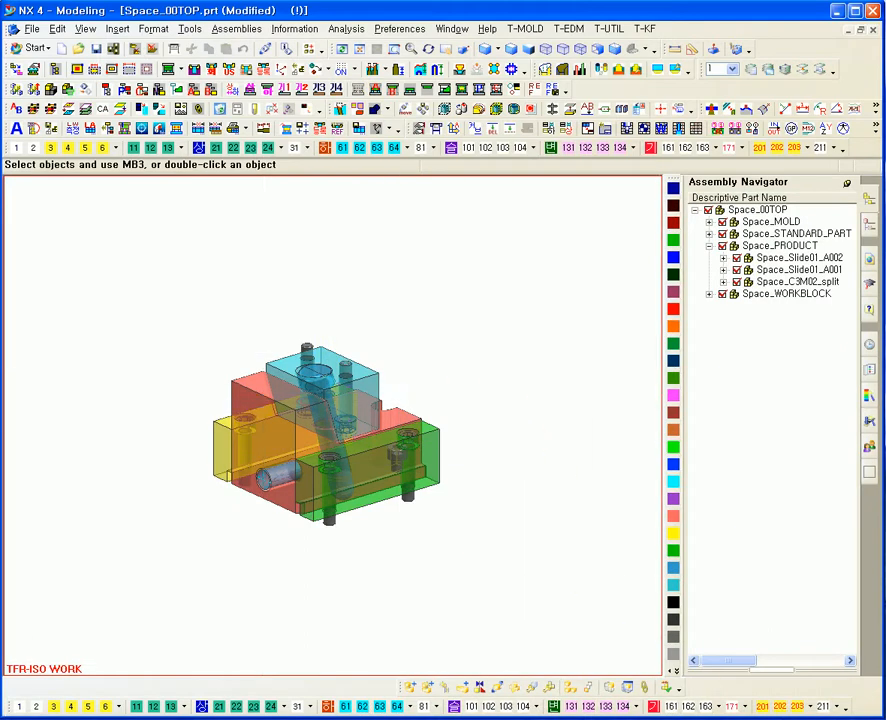
# Open the user standard part dialog for inserting a part and choose 티몰드업체타입 in the Slide01 category
pyautogui.click(248, 71)
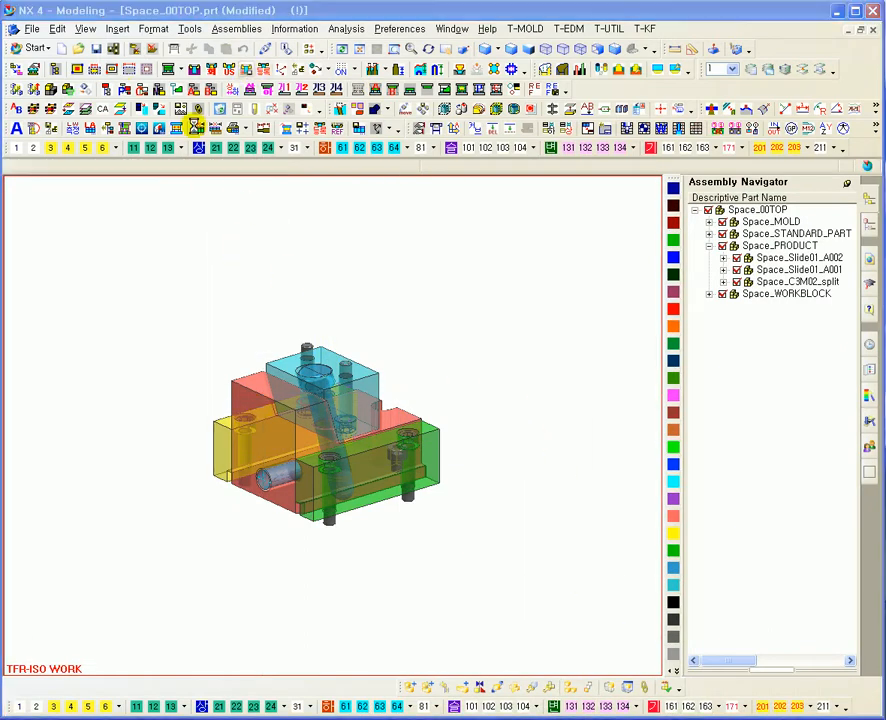
pyautogui.click(388, 273)
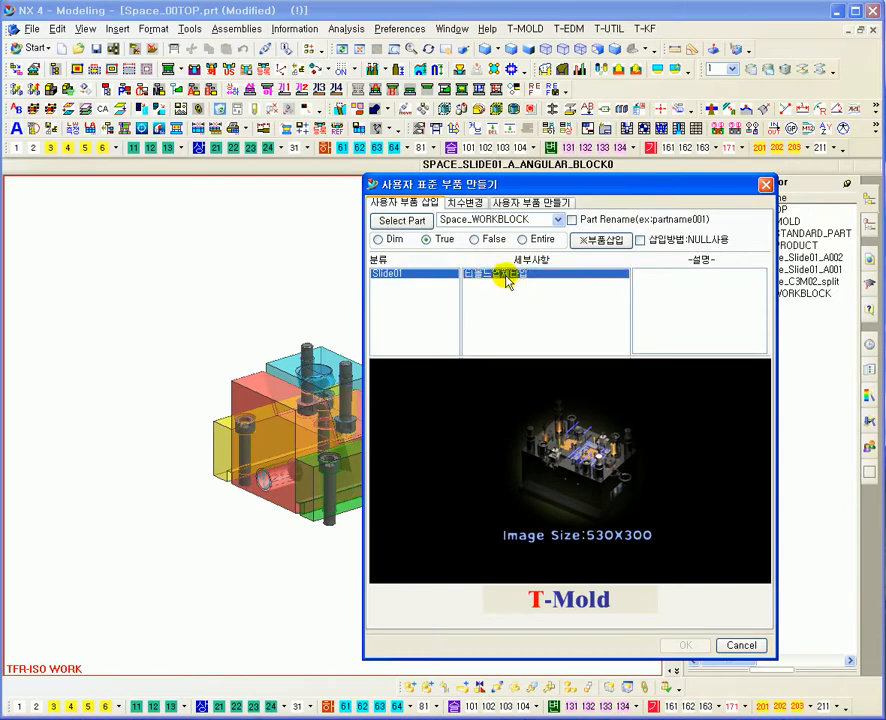
pyautogui.click(508, 275)
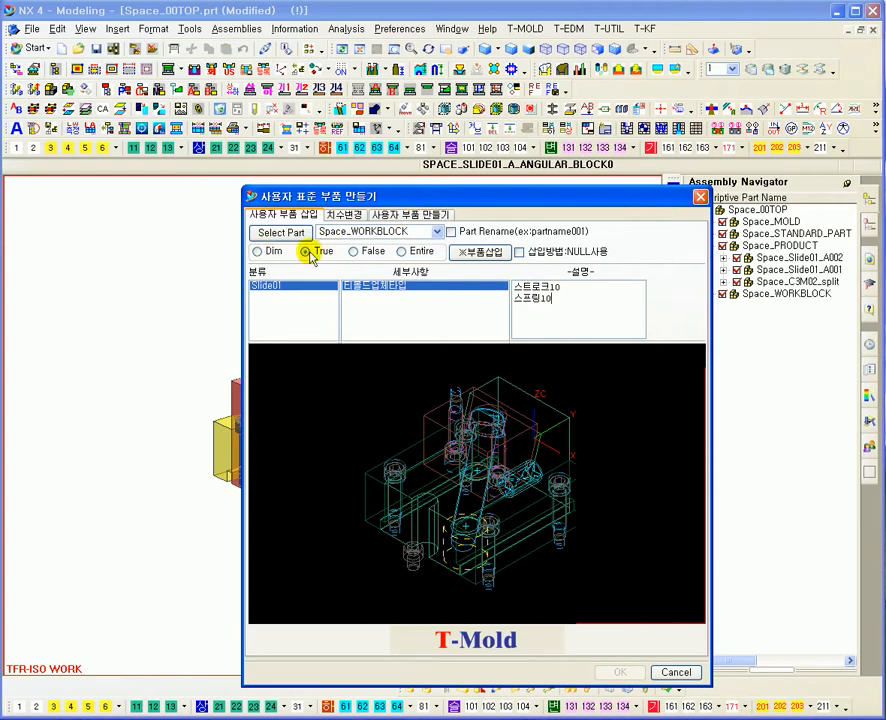
pyautogui.moveTo(370, 196); pyautogui.dragTo(338, 182)
pyautogui.click(370, 201)
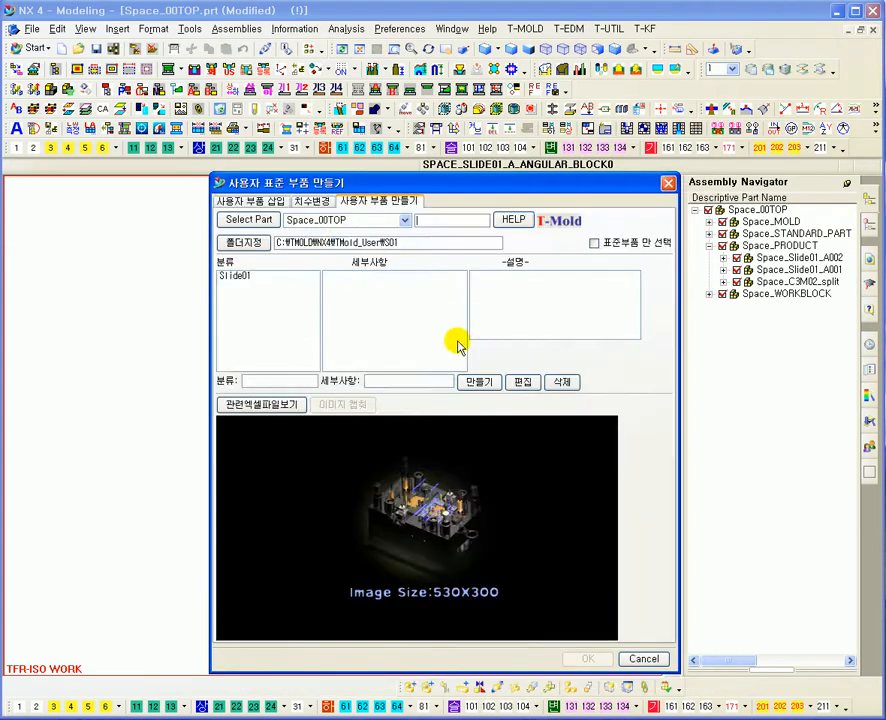
pyautogui.click(313, 201)
pyautogui.click(263, 203)
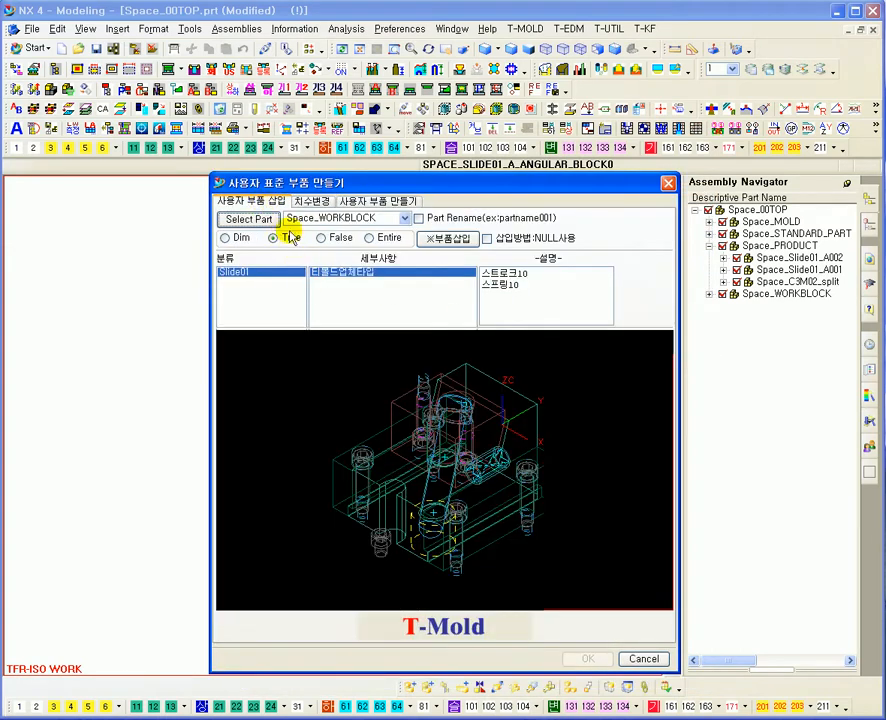
# Set Space_00TOP as the parent part for the insertion and reselect the Slide01 category
pyautogui.click(298, 220)
pyautogui.click(296, 234)
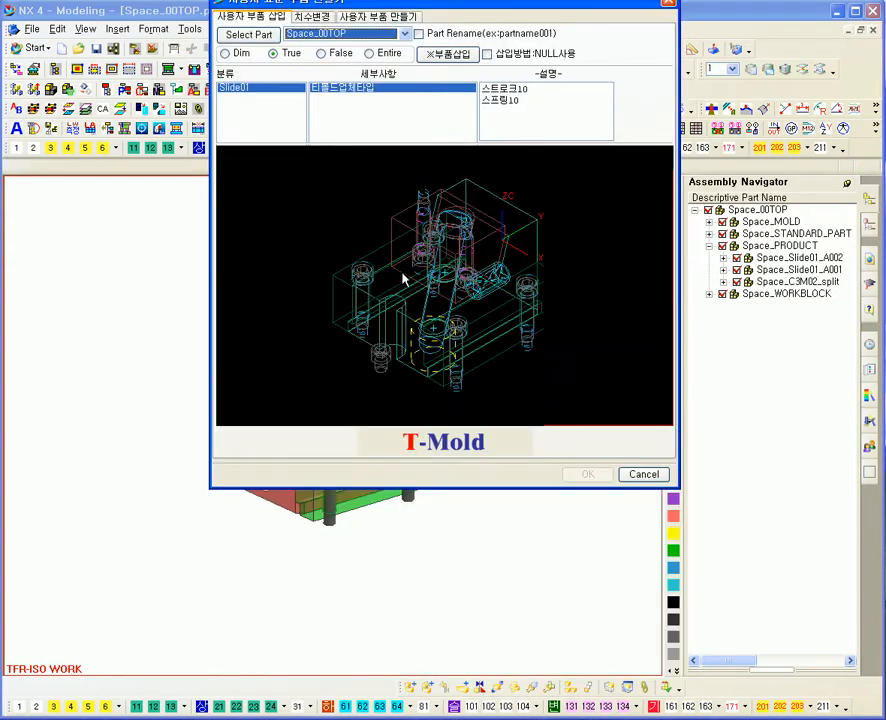
pyautogui.moveTo(452, 3); pyautogui.dragTo(505, 142)
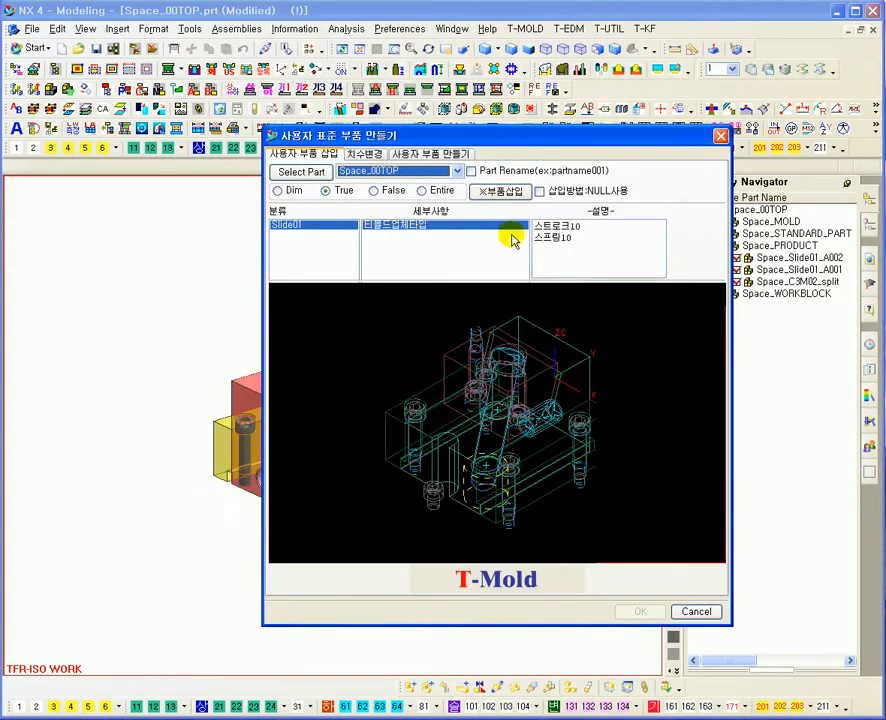
pyautogui.click(298, 225)
pyautogui.moveTo(380, 3); pyautogui.dragTo(410, 210)
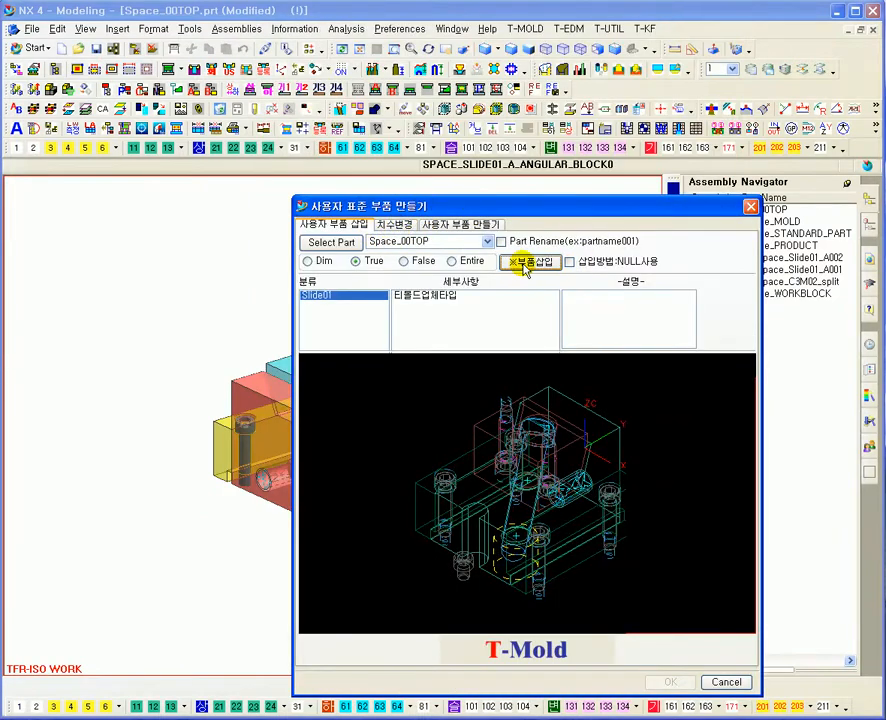
# Insert the 티몰드업체타입 slide at a free point beside the existing slide, confirming Space as the leading text to add
pyautogui.click(428, 295)
pyautogui.click(533, 263)
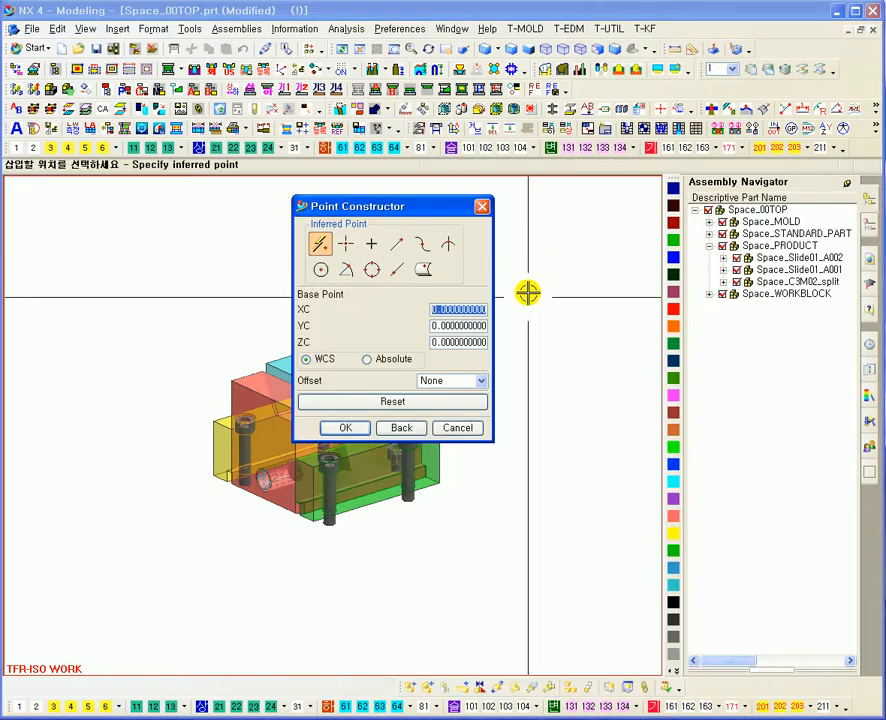
pyautogui.click(577, 473)
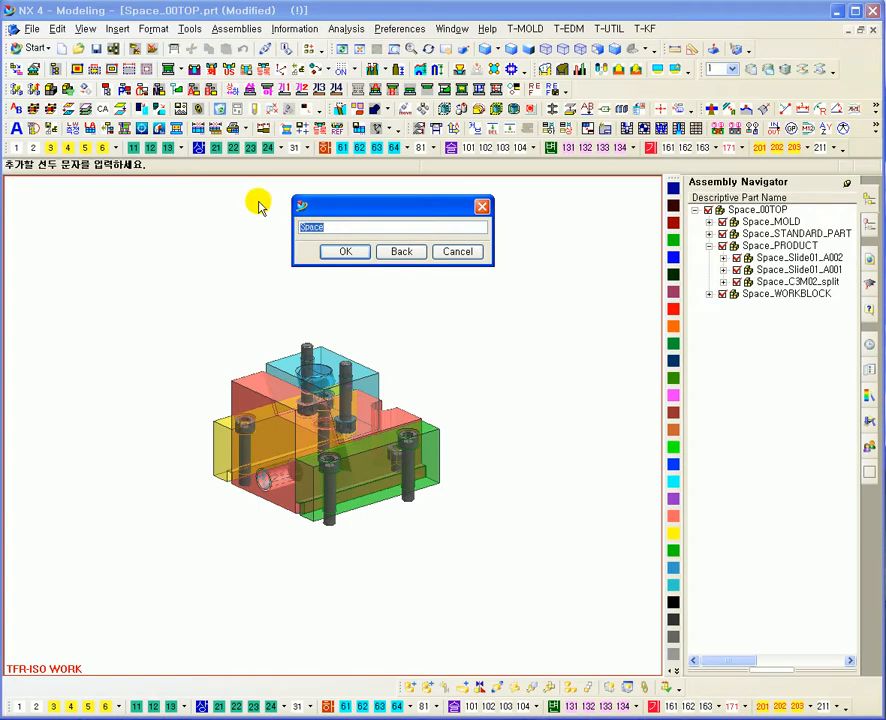
pyautogui.click(346, 252)
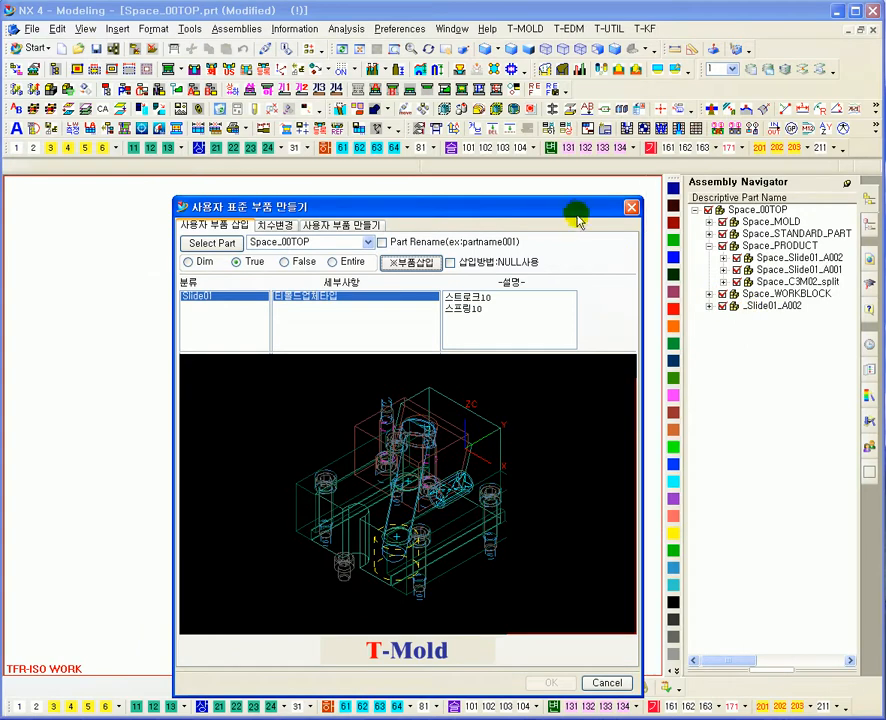
# Bring the inserted slide and the original into view side by side, and close the part insertion dialog
pyautogui.moveTo(575, 213); pyautogui.dragTo(523, 185)
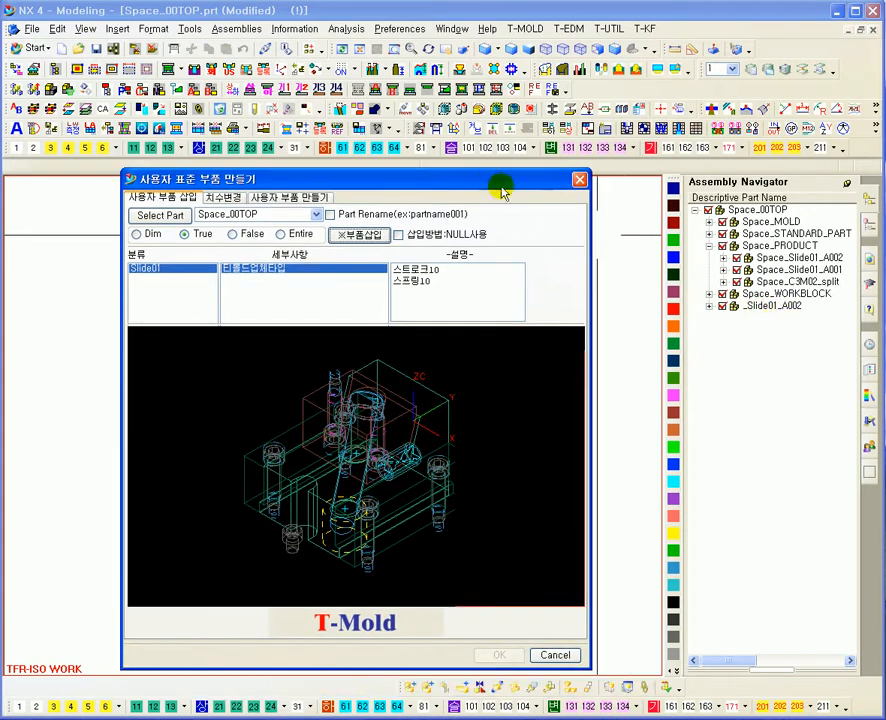
pyautogui.moveTo(668, 205); pyautogui.dragTo(672, 197)
pyautogui.keyDown('ctrl'); pyautogui.moveTo(227, 429); pyautogui.dragTo(232, 350, button='middle'); pyautogui.keyUp('ctrl')
pyautogui.keyDown('shift'); pyautogui.moveTo(283, 518); pyautogui.dragTo(184, 410, button='middle'); pyautogui.keyUp('shift')
pyautogui.keyDown('ctrl'); pyautogui.moveTo(229, 346); pyautogui.dragTo(260, 390, button='middle'); pyautogui.keyUp('ctrl')
pyautogui.moveTo(560, 194); pyautogui.dragTo(496, 209)
pyautogui.click(744, 209)
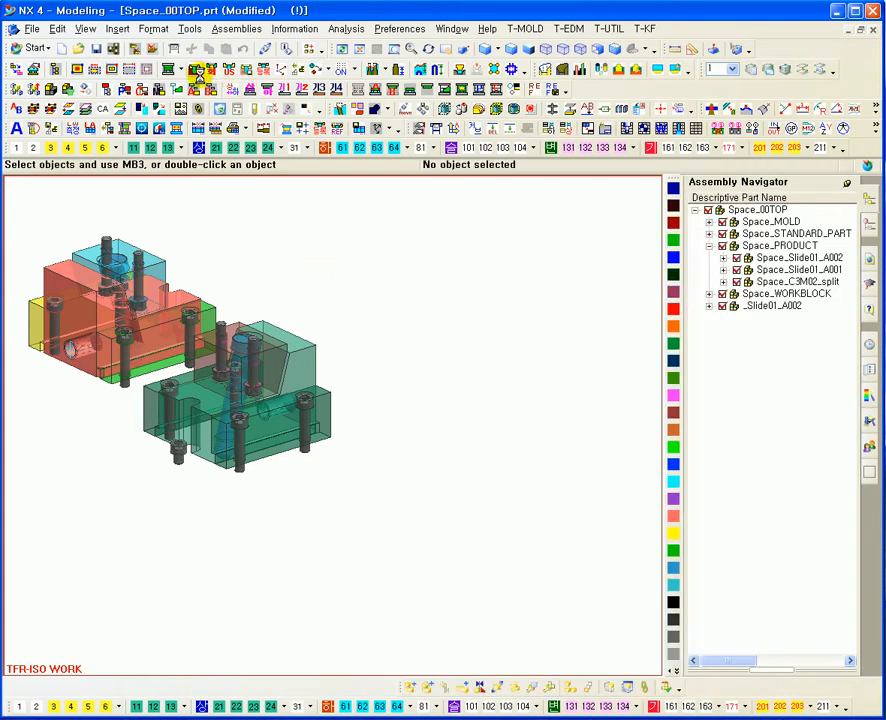
# View the 110.사용자 슬라이드 category in the T-Mold standard part dialog, close it and view both slides
pyautogui.click(196, 70)
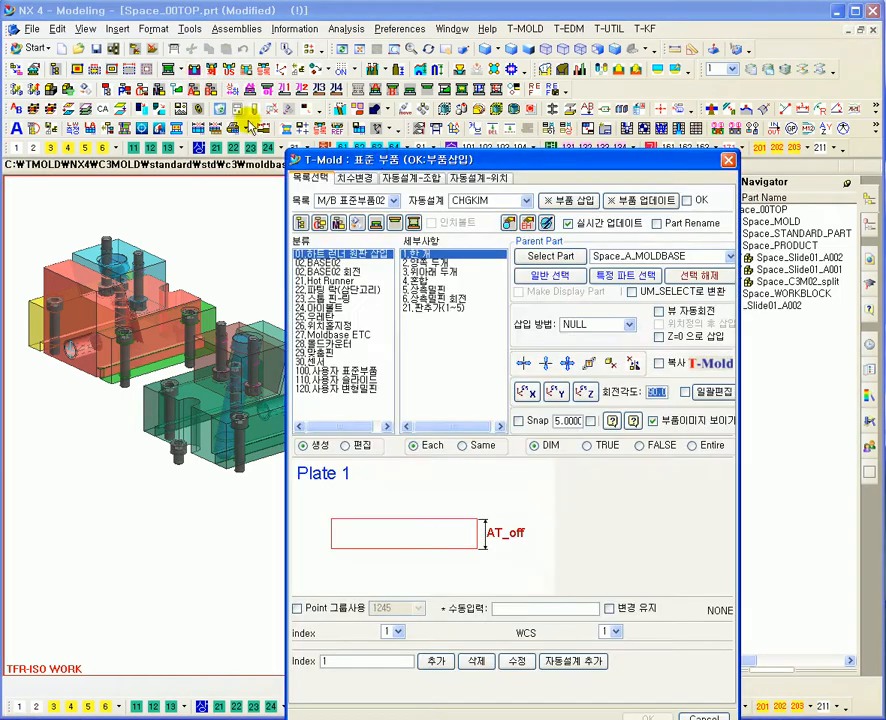
pyautogui.moveTo(376, 161); pyautogui.dragTo(440, 89)
pyautogui.click(412, 336)
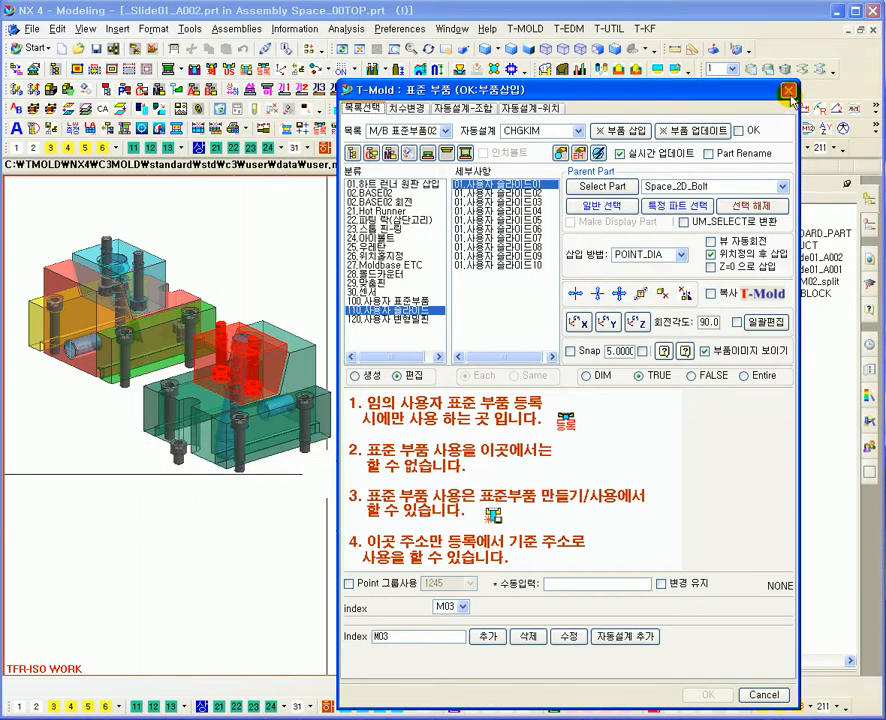
pyautogui.click(789, 92)
pyautogui.keyDown('shift'); pyautogui.moveTo(332, 456); pyautogui.dragTo(464, 426, button='middle'); pyautogui.keyUp('shift')
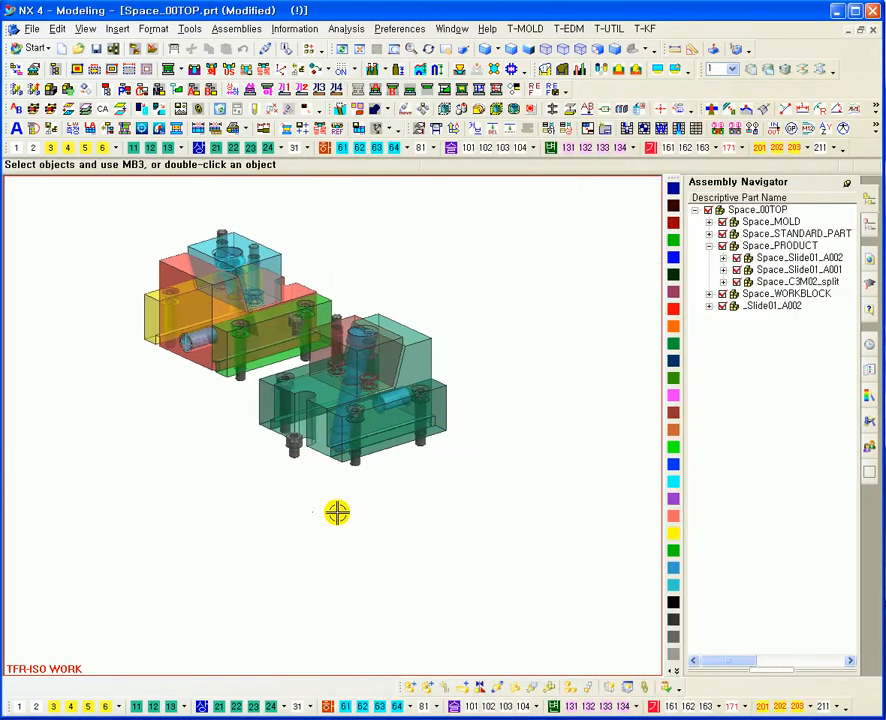
pyautogui.scroll(-2, 337, 512)
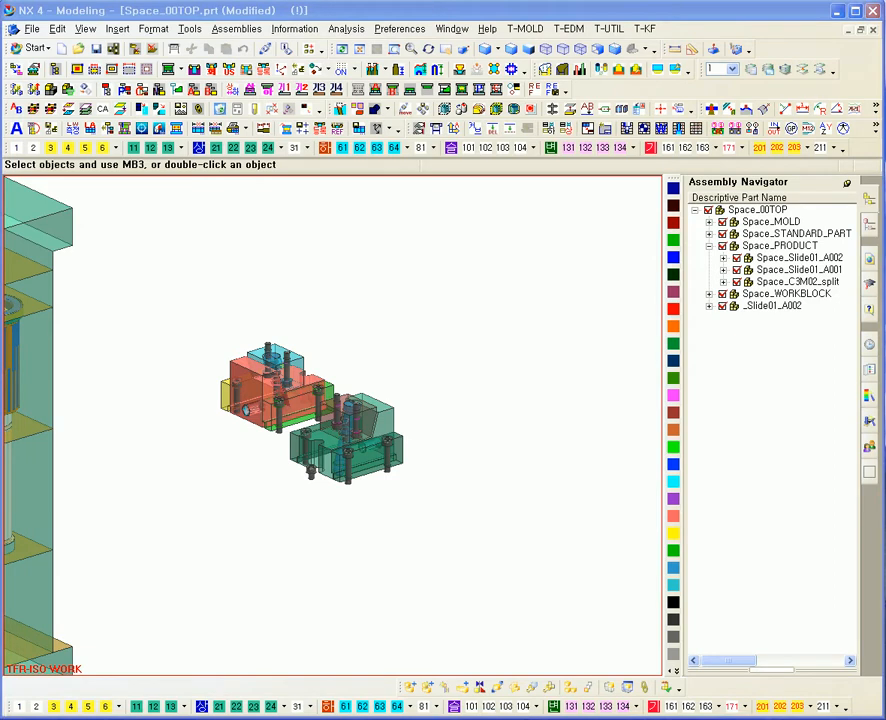
# Switch to the file explorer and examine the full names of the files saved in TMold_User\S01
pyautogui.moveTo(368, 163); pyautogui.dragTo(340, 197)
pyautogui.doubleClick(279, 320)
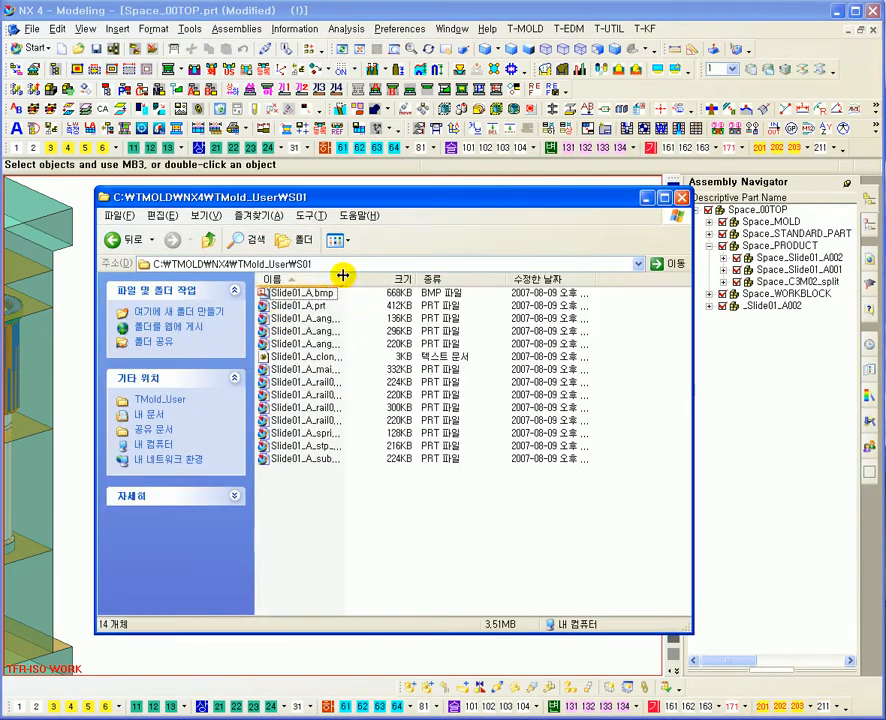
pyautogui.moveTo(450, 290); pyautogui.dragTo(520, 290)
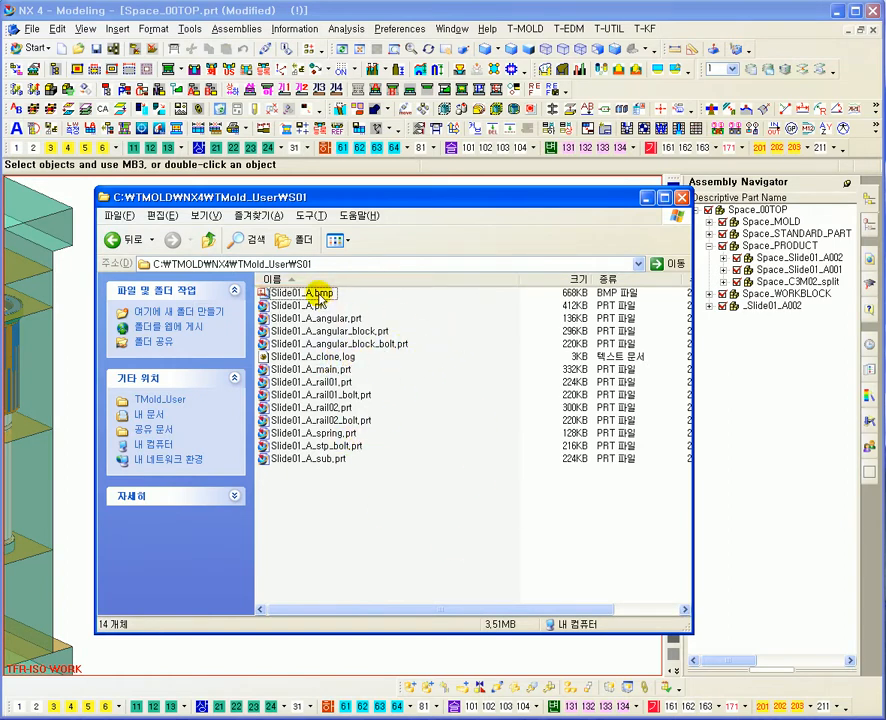
# Open user_standard_part_db.xls from the TMold_User folder in Excel and review the Slide01 record's category, path, model, bitmap, parent and description fields
pyautogui.click(113, 239)
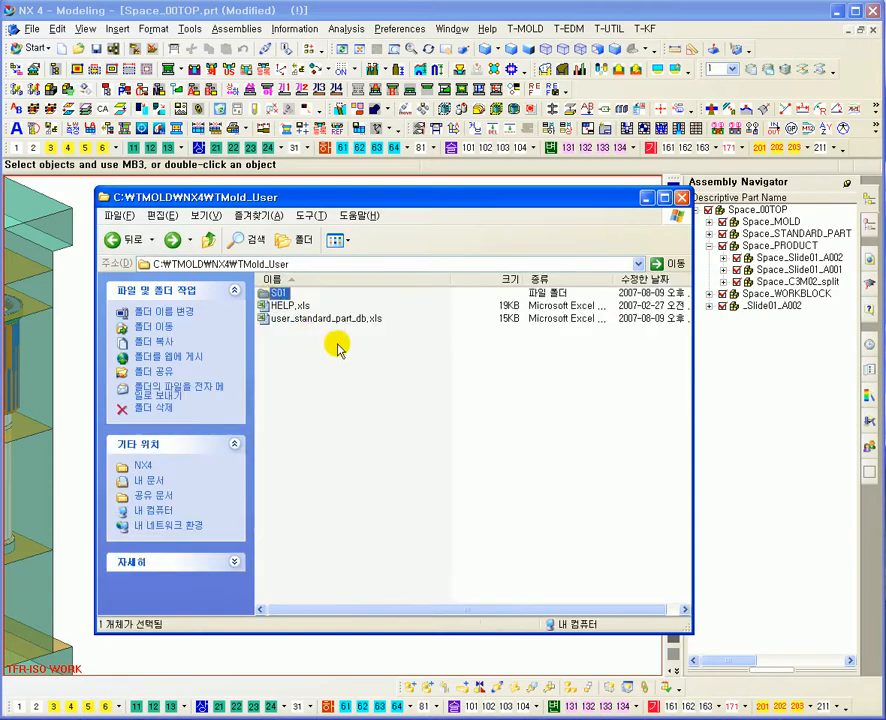
pyautogui.doubleClick(319, 320)
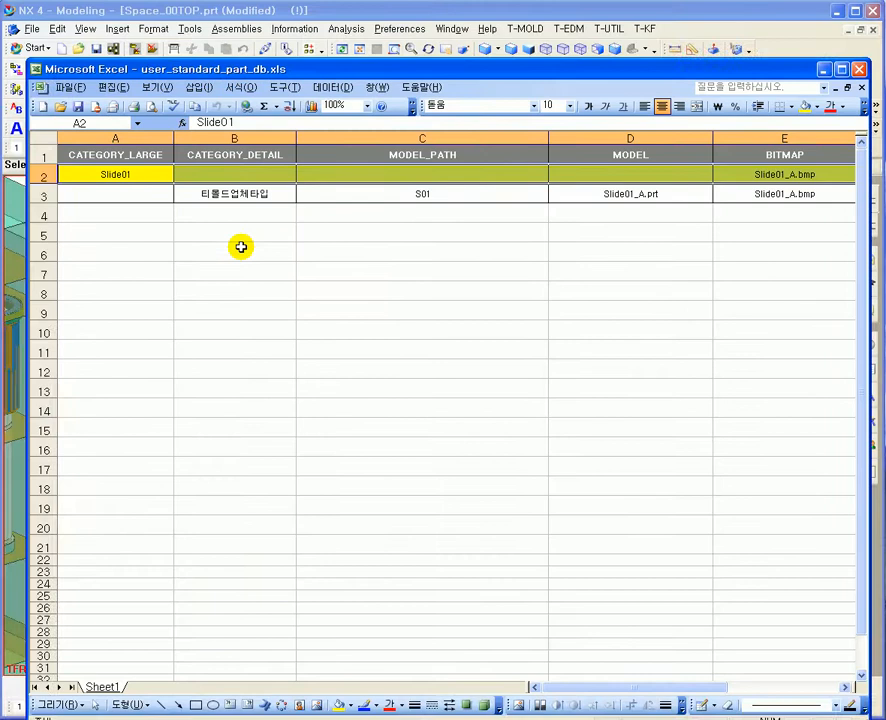
pyautogui.click(240, 252)
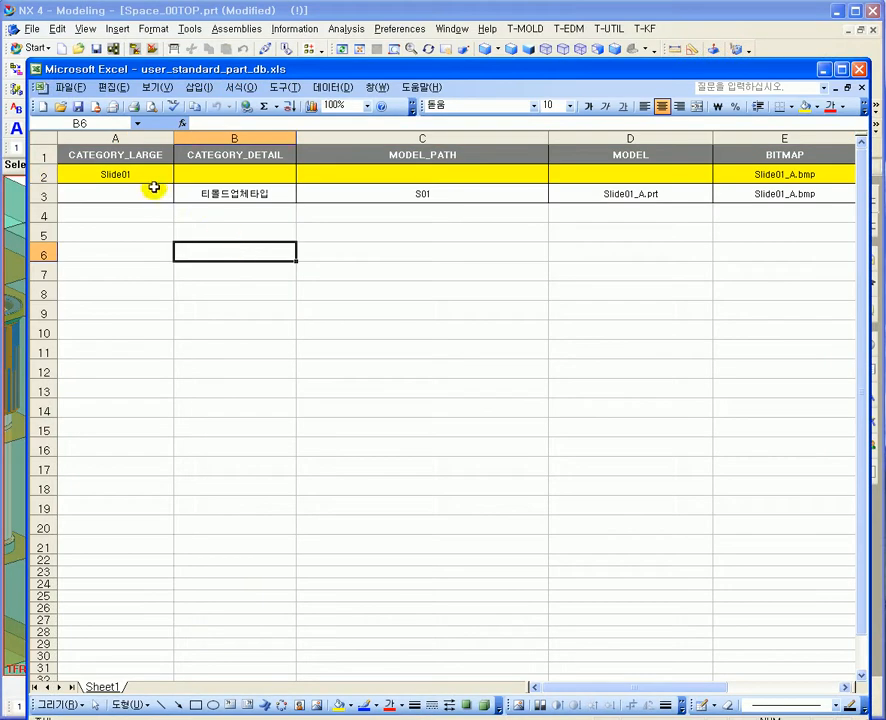
pyautogui.click(126, 194)
pyautogui.click(126, 174)
pyautogui.click(215, 193)
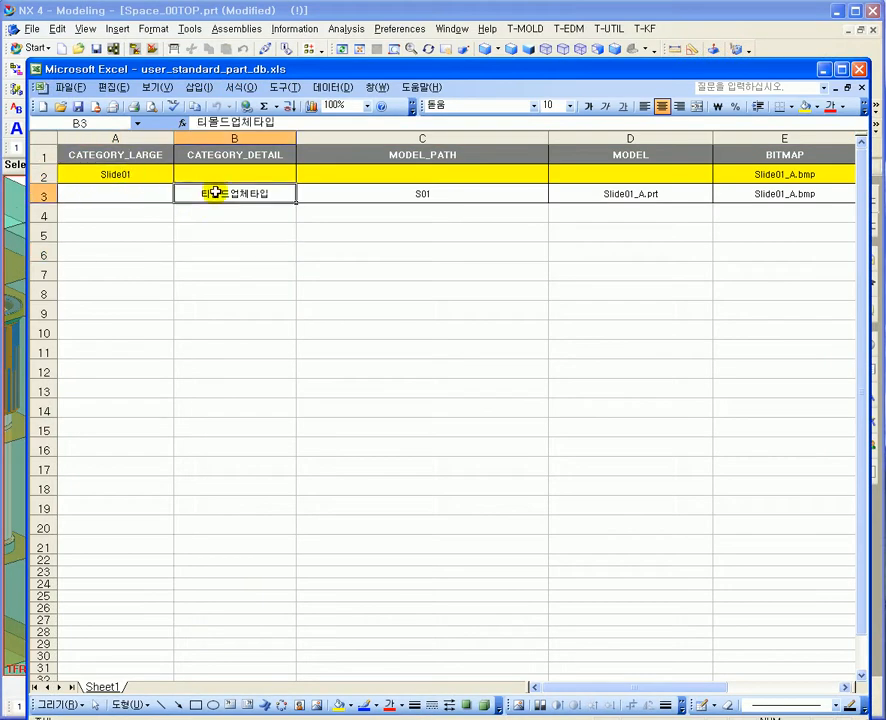
pyautogui.click(401, 201)
pyautogui.moveTo(627, 686); pyautogui.dragTo(680, 684)
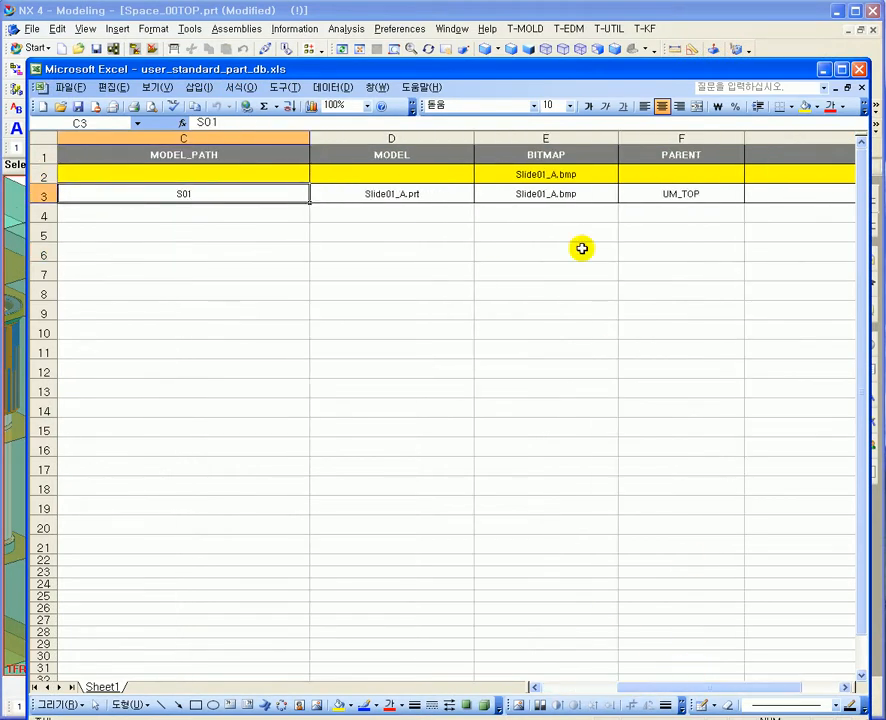
pyautogui.click(604, 193)
pyautogui.moveTo(742, 687); pyautogui.dragTo(782, 685)
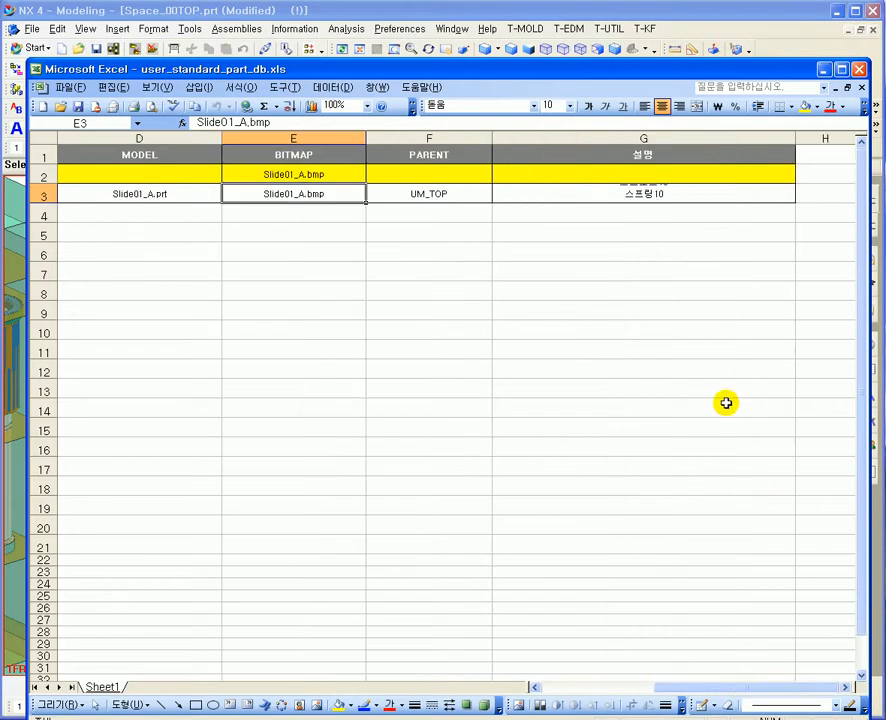
pyautogui.click(412, 200)
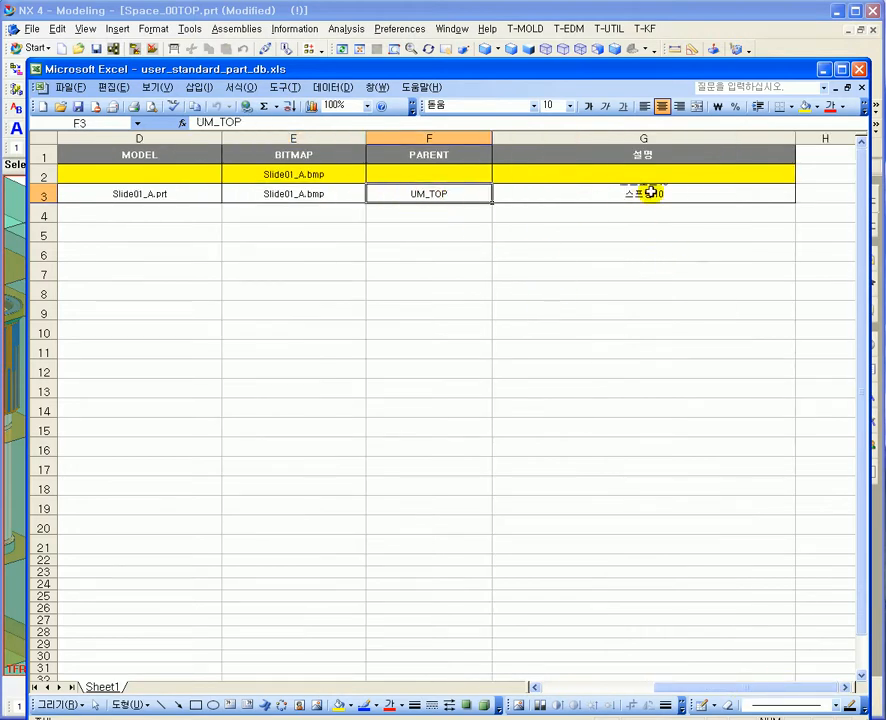
pyautogui.moveTo(714, 686); pyautogui.dragTo(587, 684)
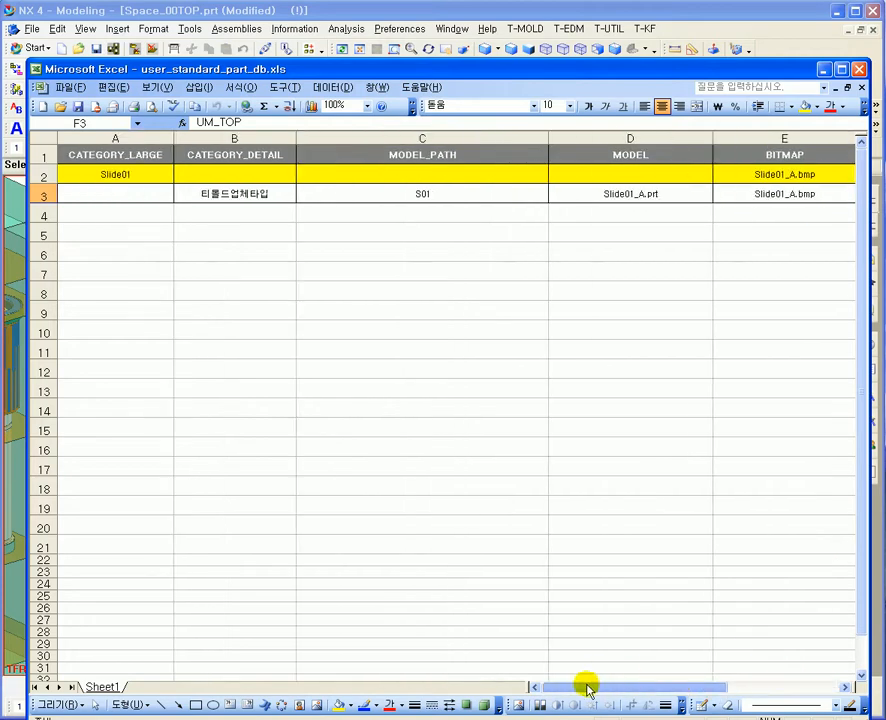
# Close the user_standard_part_db.xls workbook and the file explorer, returning to NX with the mold base and both slides in view
pyautogui.click(564, 542)
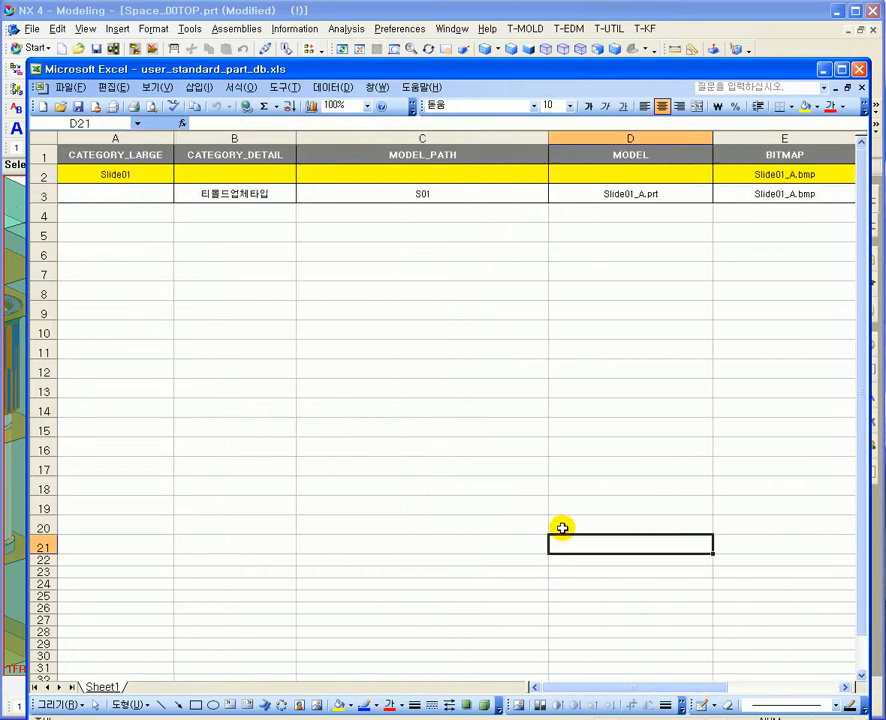
pyautogui.click(858, 70)
pyautogui.click(678, 195)
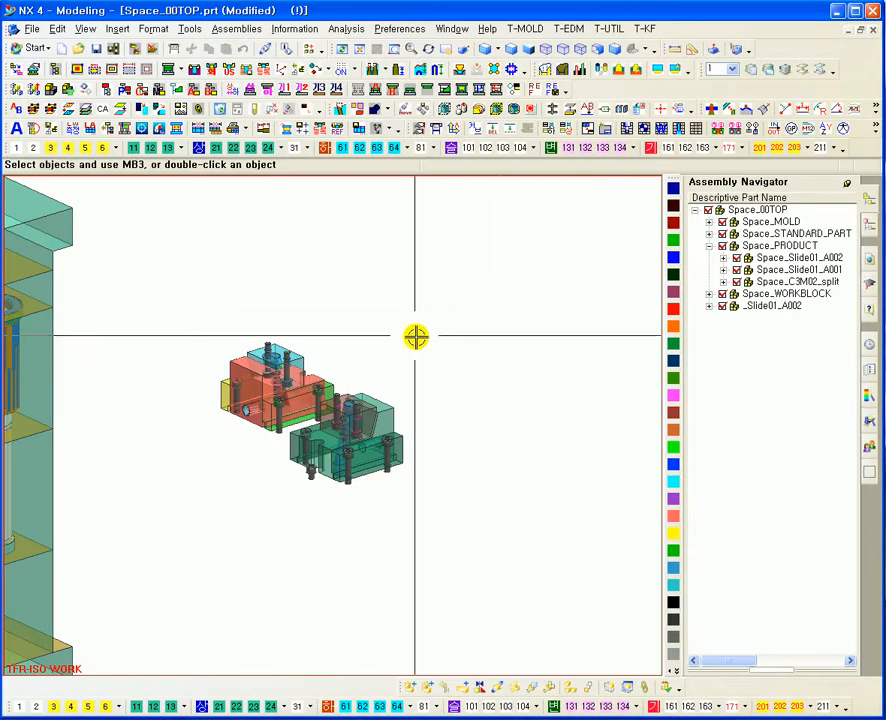
pyautogui.keyDown('ctrl'); pyautogui.moveTo(493, 405); pyautogui.dragTo(498, 329, button='middle'); pyautogui.keyUp('ctrl')
pyautogui.keyDown('shift'); pyautogui.moveTo(396, 307); pyautogui.dragTo(459, 293, button='middle'); pyautogui.keyUp('shift')
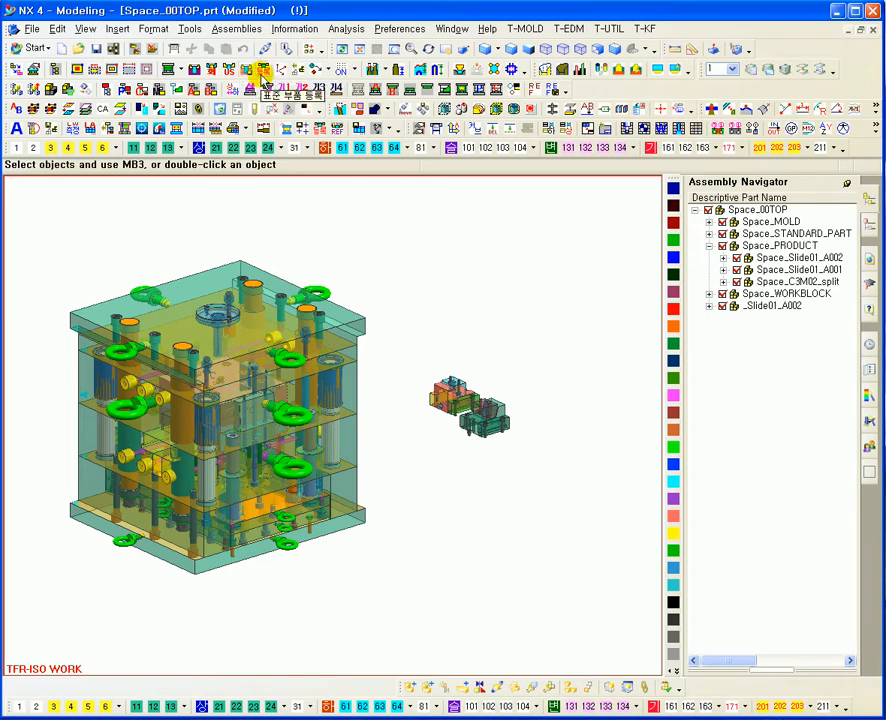
# Reopen the T-Mold standard part dialog to read the usage notes for 110.사용자 슬라이드, close it and view the slides beside the mold base
pyautogui.scroll(5, 507, 400)
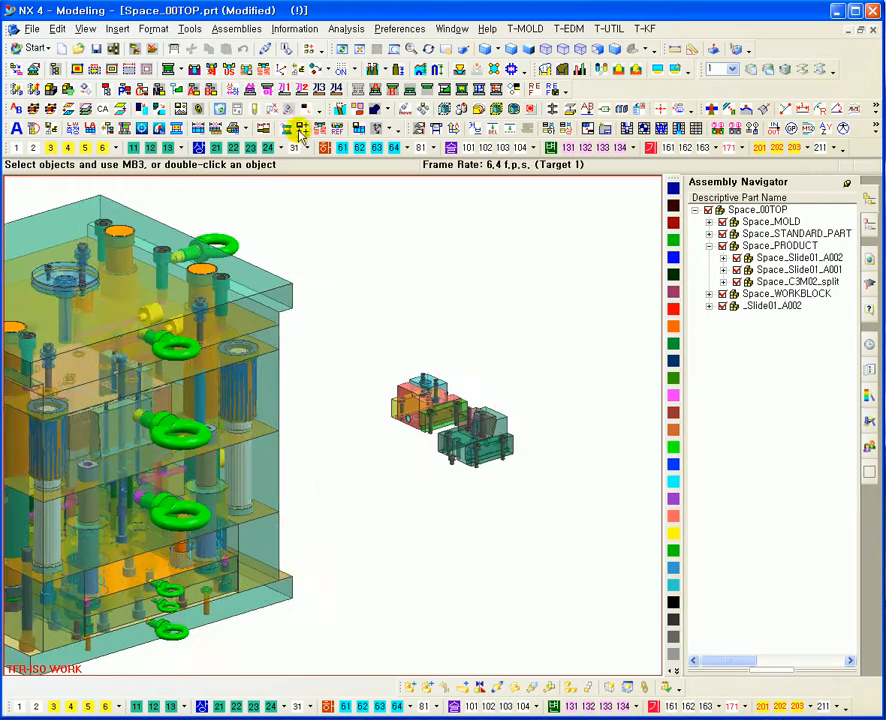
pyautogui.click(203, 73)
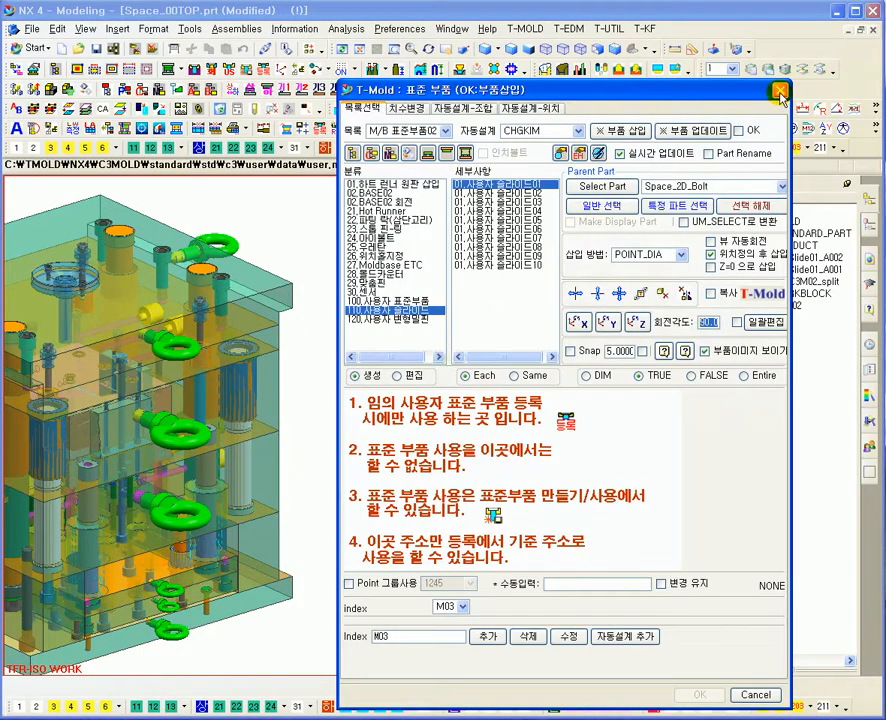
pyautogui.click(780, 93)
pyautogui.keyDown('ctrl'); pyautogui.moveTo(442, 411); pyautogui.dragTo(488, 403, button='middle'); pyautogui.keyUp('ctrl')
pyautogui.keyDown('shift'); pyautogui.moveTo(554, 508); pyautogui.dragTo(576, 465, button='middle'); pyautogui.keyUp('shift')
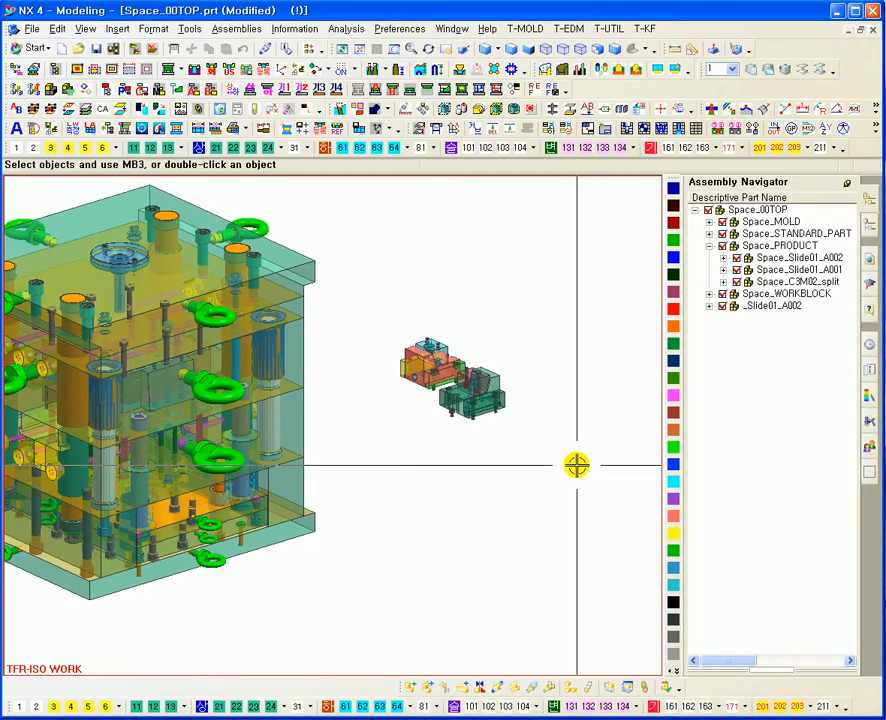